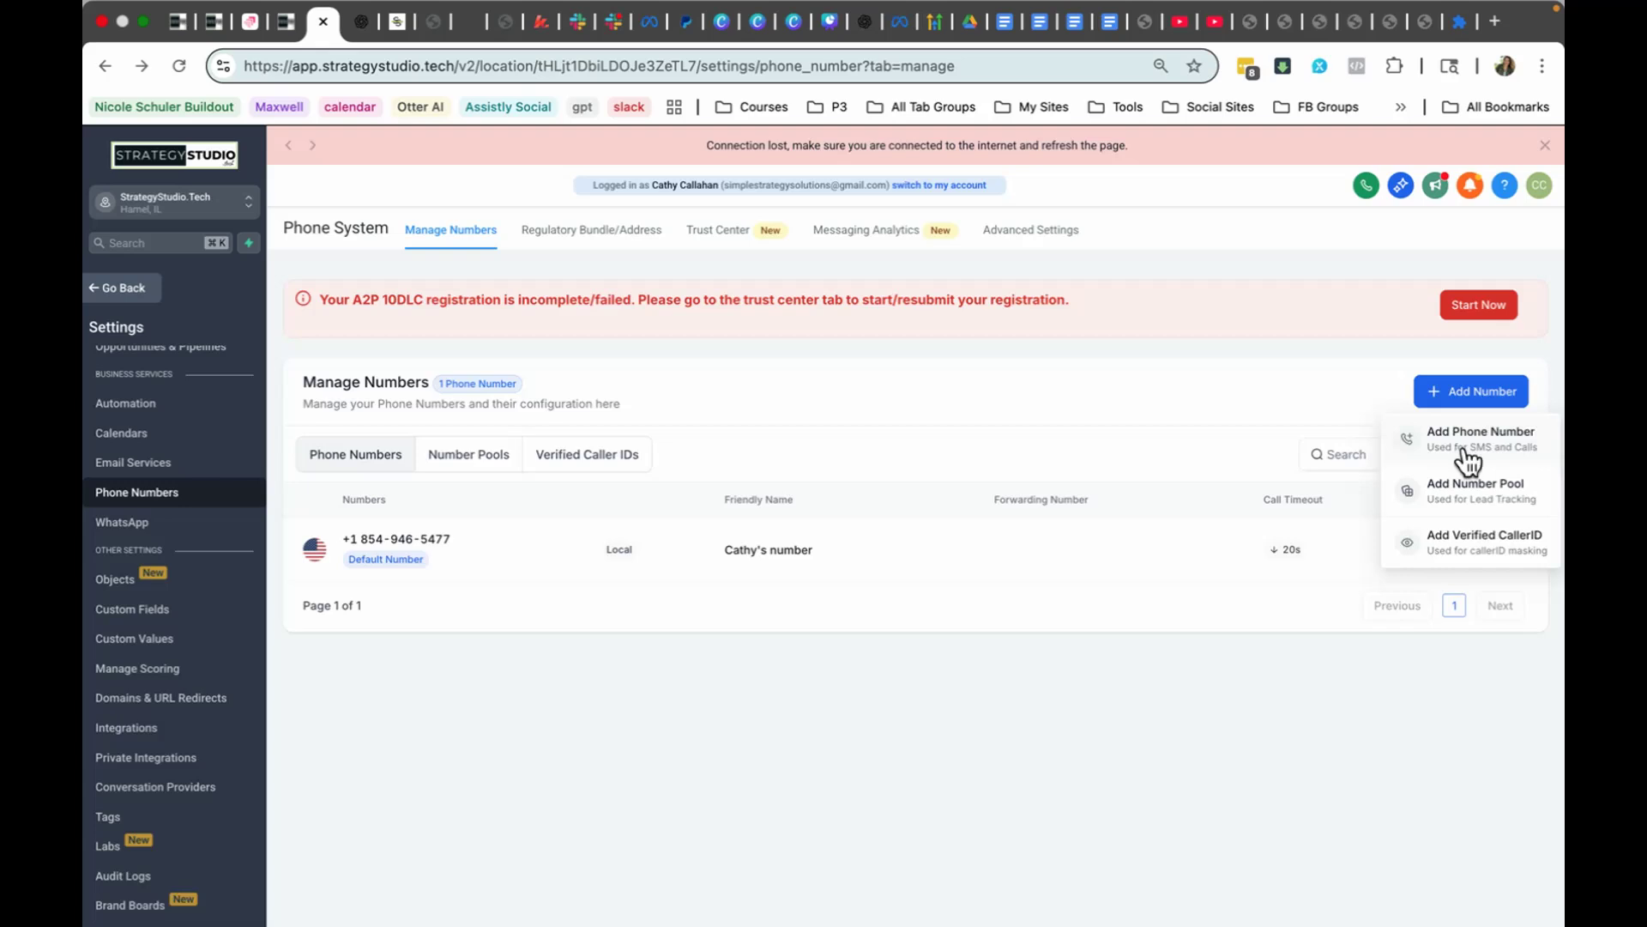
Step: Start adding a phone number and exclude toll-free numbers in the number filter
click(1461, 448)
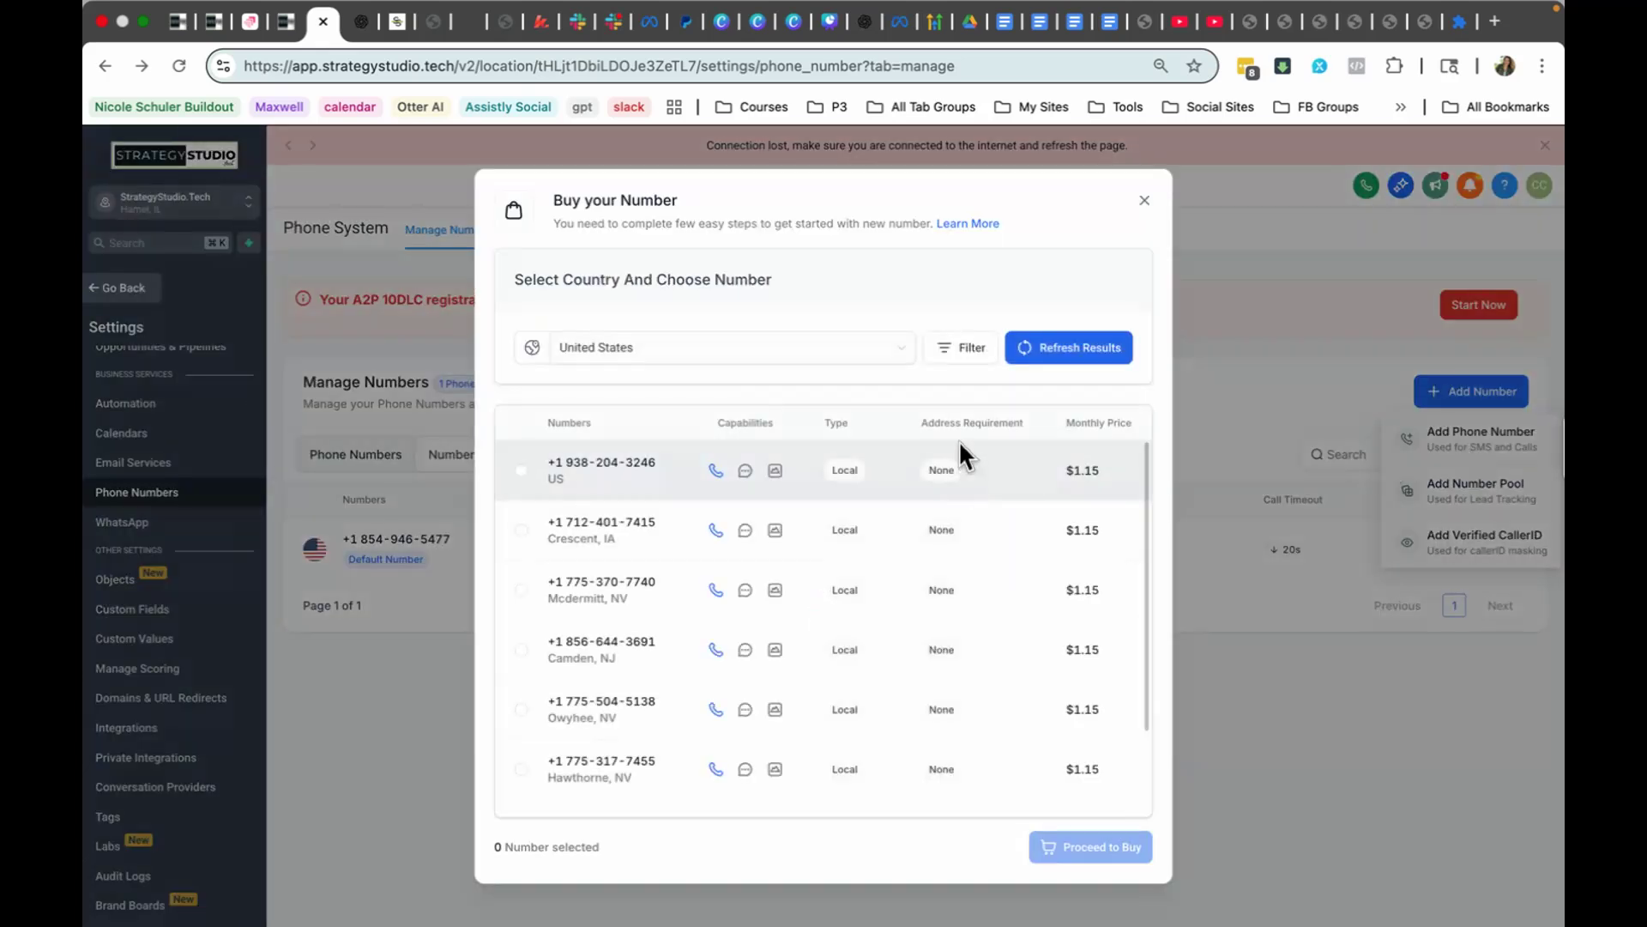
click(959, 354)
click(690, 585)
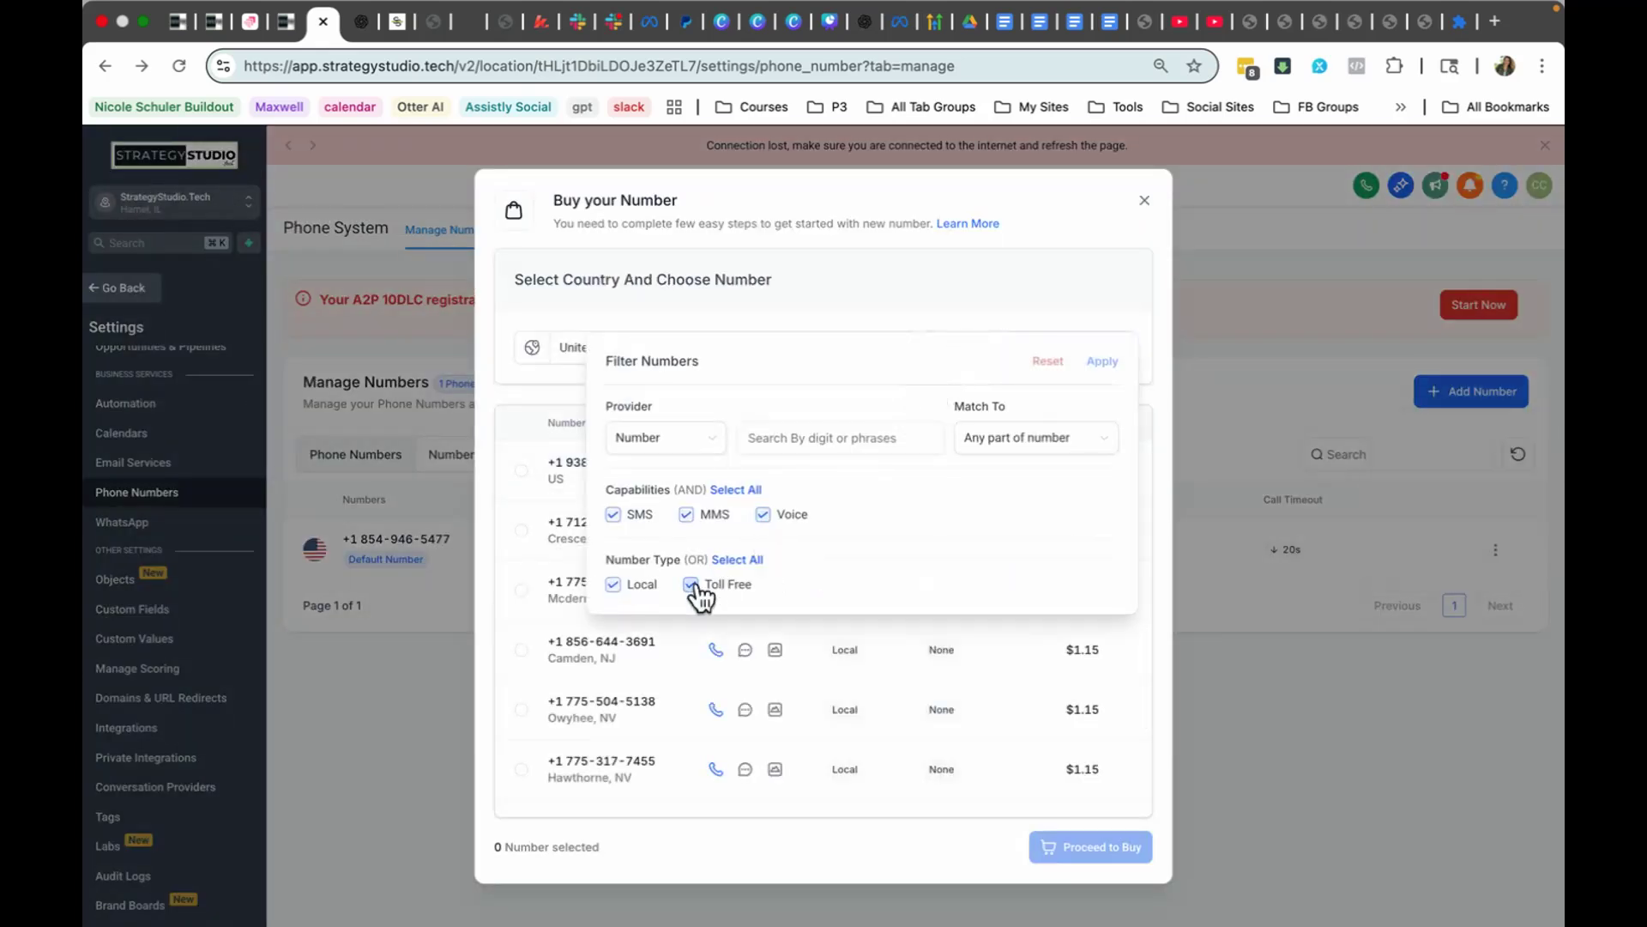
click(691, 585)
click(810, 429)
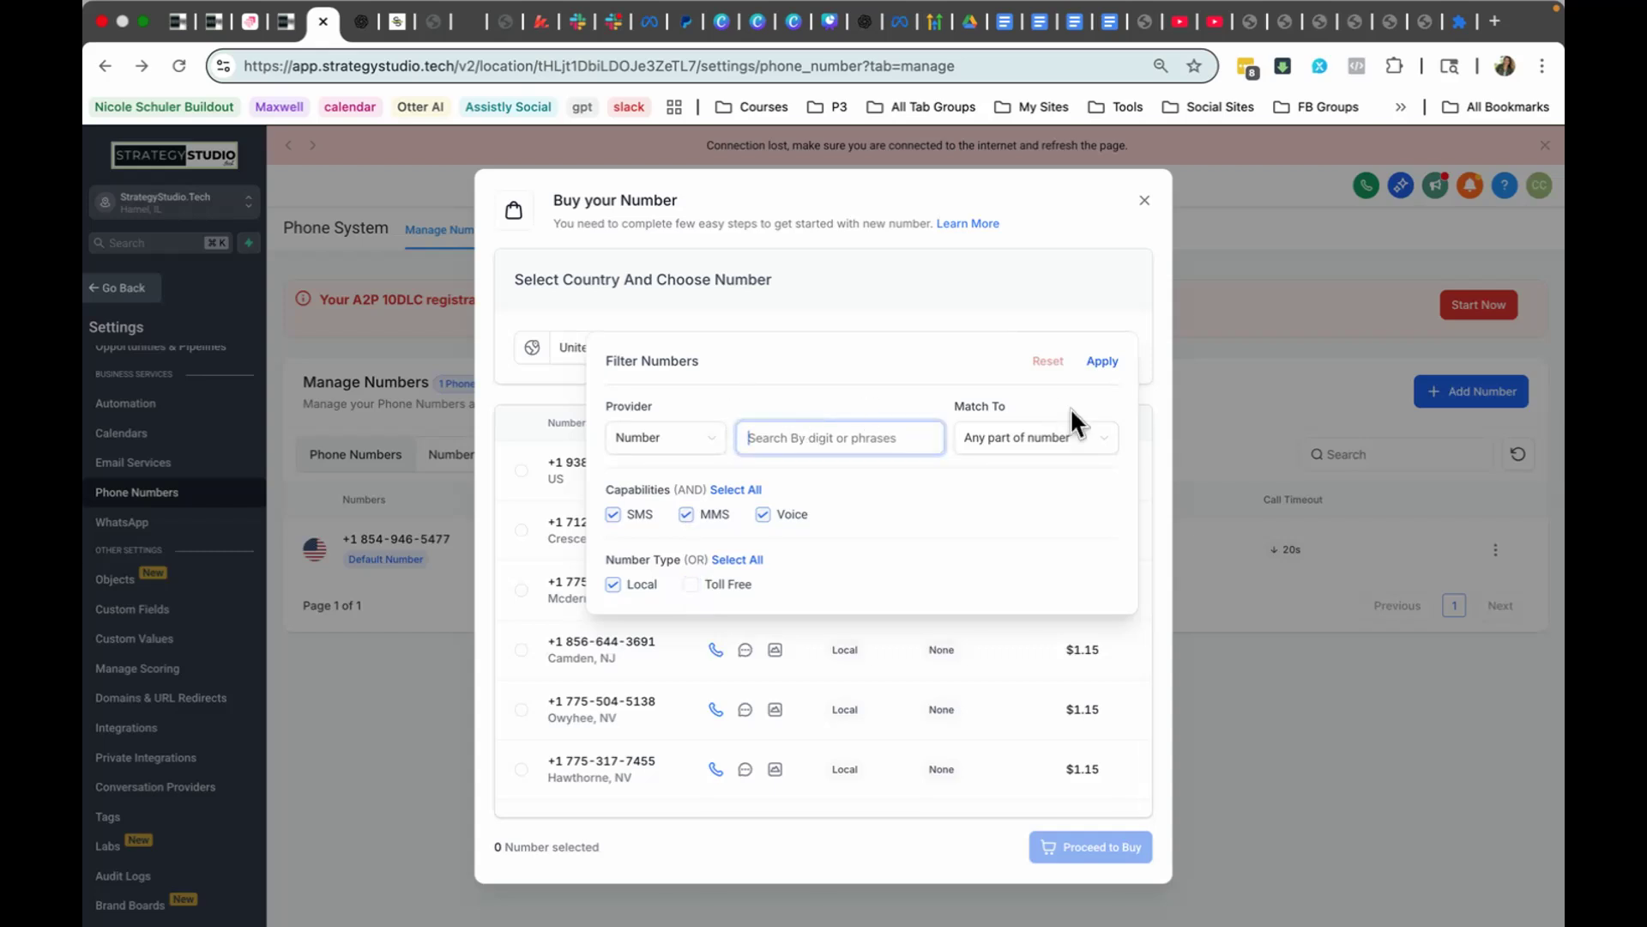
Step: Filter the numbers available for purchase by a three-letter word instead of 404, and close the purchase dialog without buying
text(404)
key(BackSpace)
key(BackSpace)
key(BackSpace)
text(WIS)
click(1101, 361)
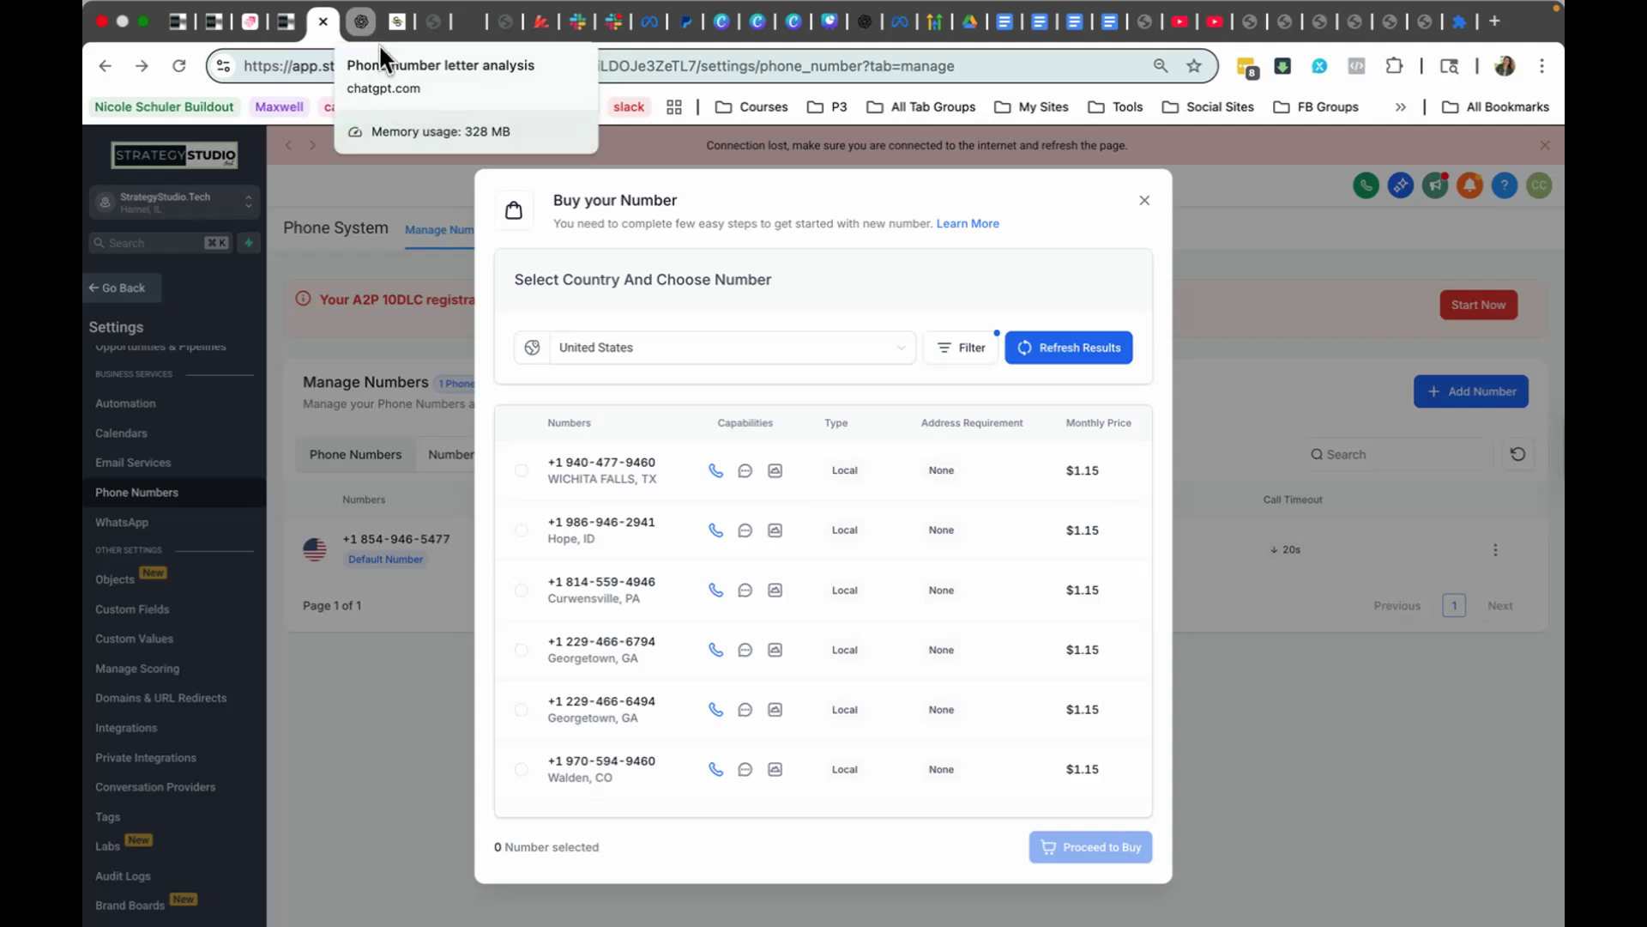
click(1145, 208)
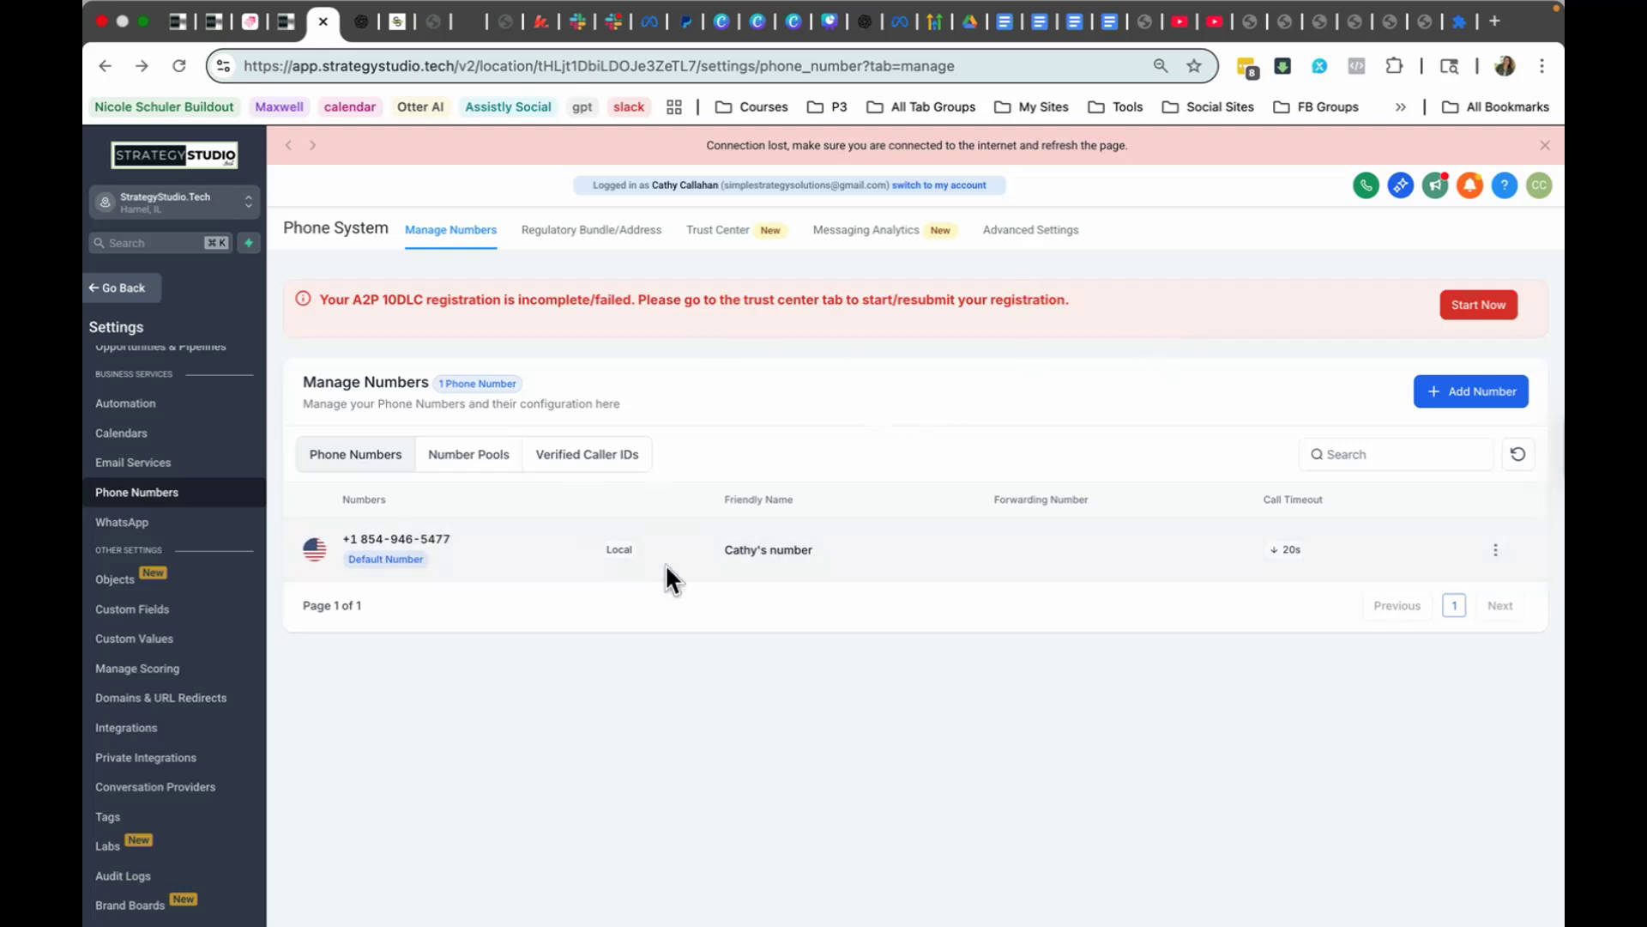
Step: Open the A2P registration wizard page in the Trust Center and review its A2P Messaging notes
click(1471, 300)
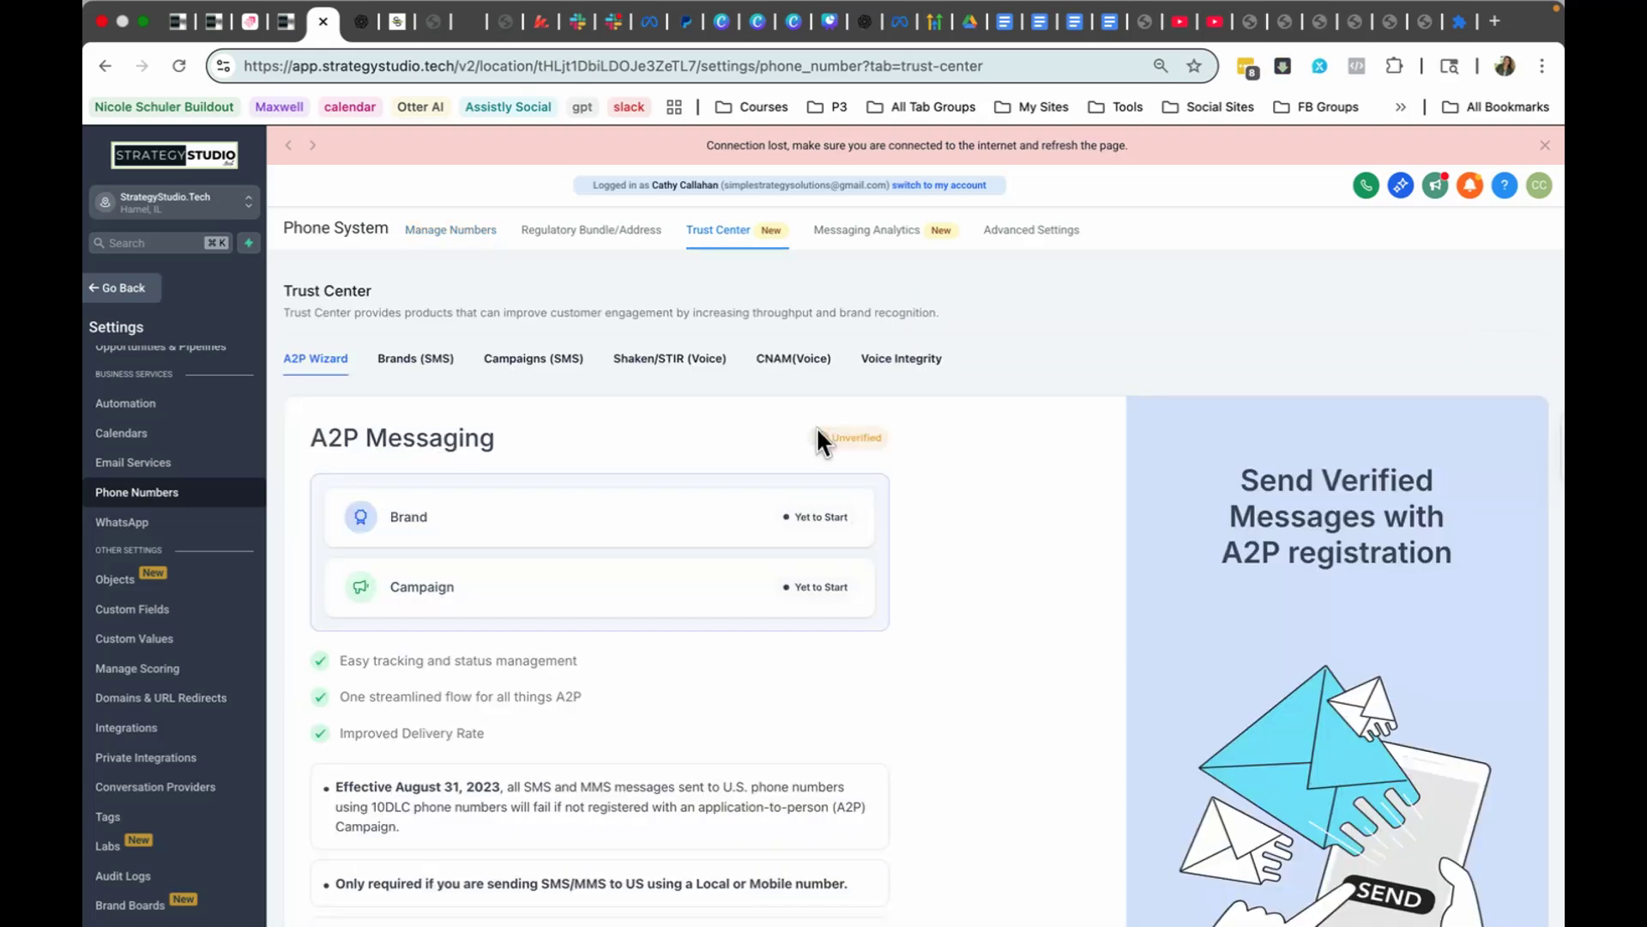
scroll(817, 433, down, 2)
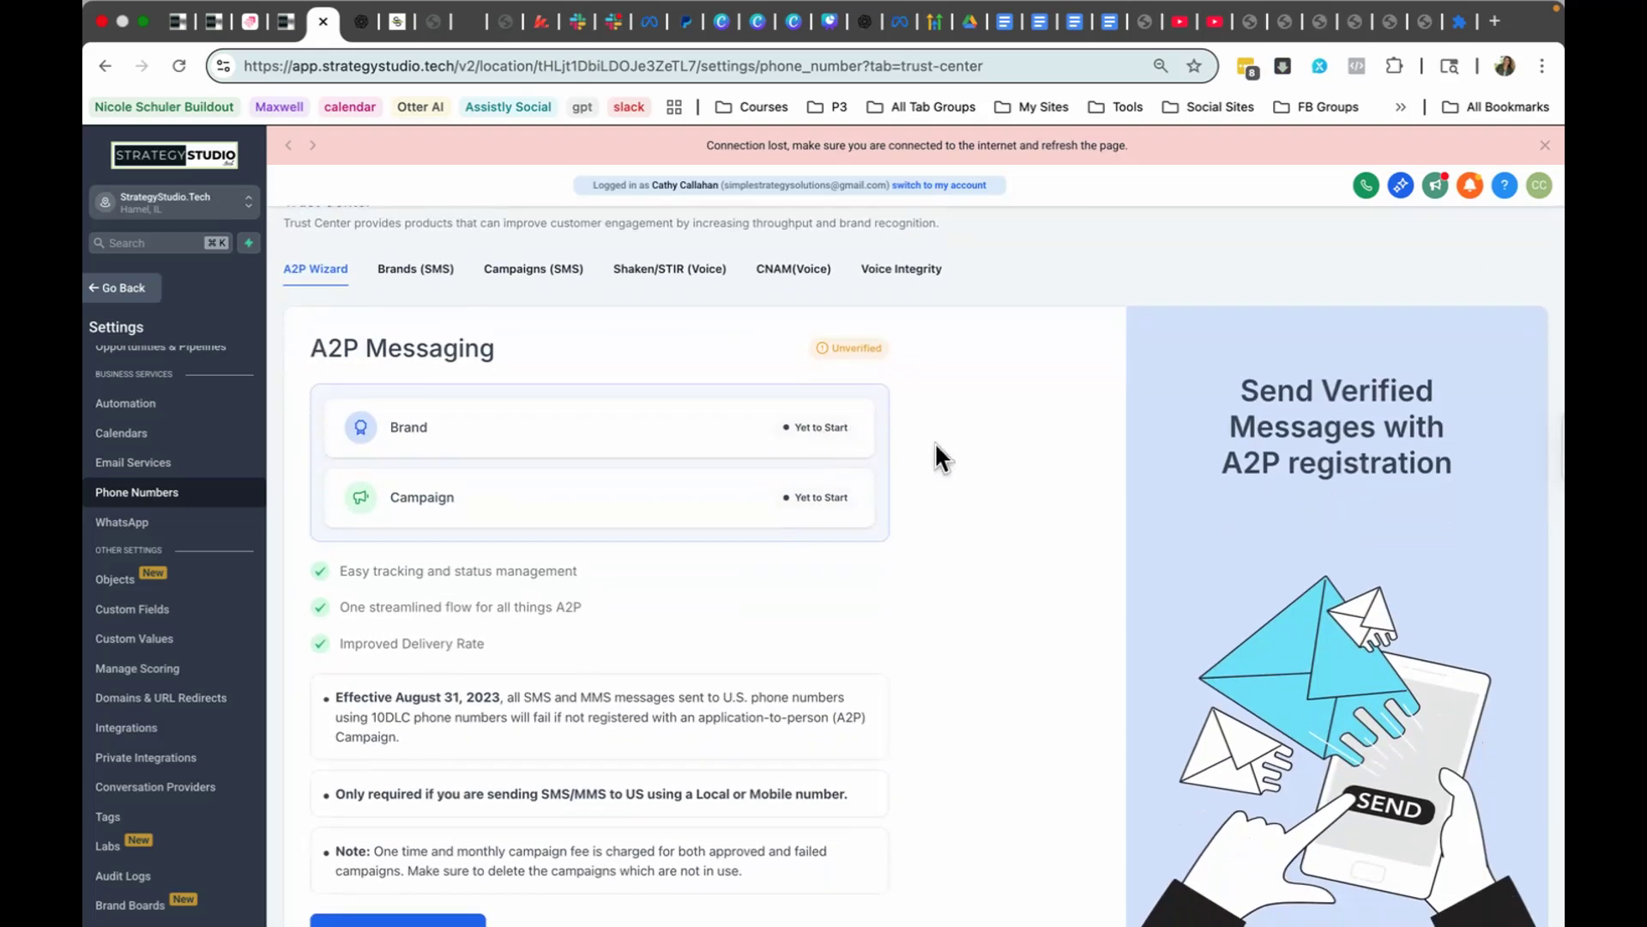
scroll(935, 445, down, 2)
scroll(935, 444, down, 2)
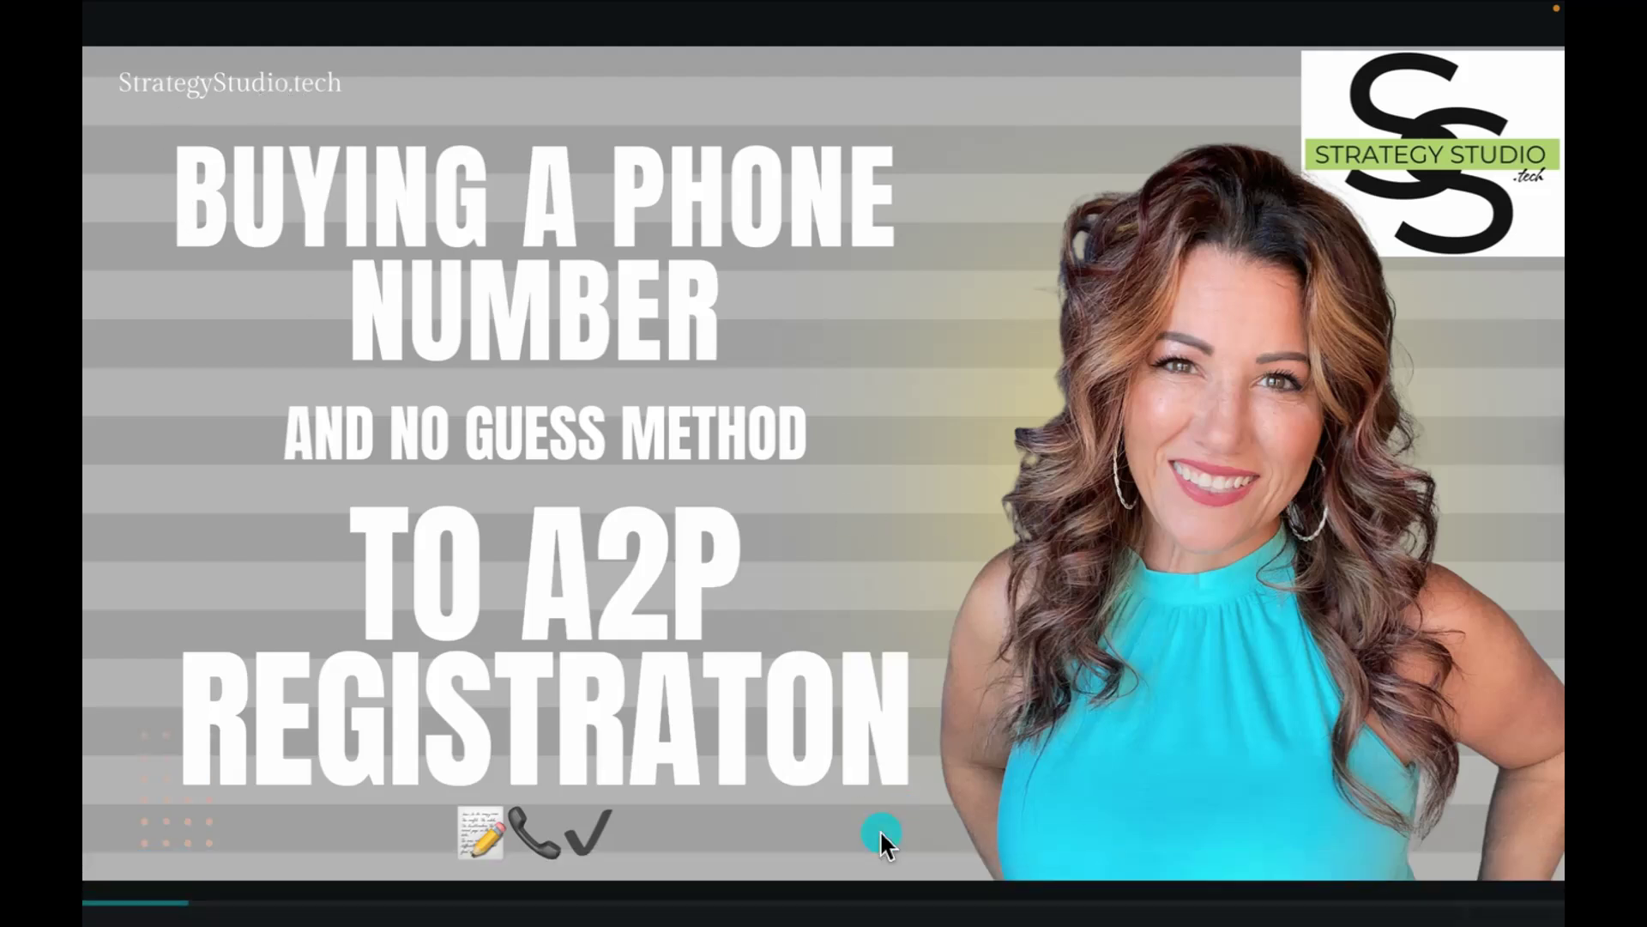
Step: Leave the presentation and review the campaign field requirements in the HighLevel Support Portal article A2P 10DLC Campaign Approval Best Practices
key(Escape)
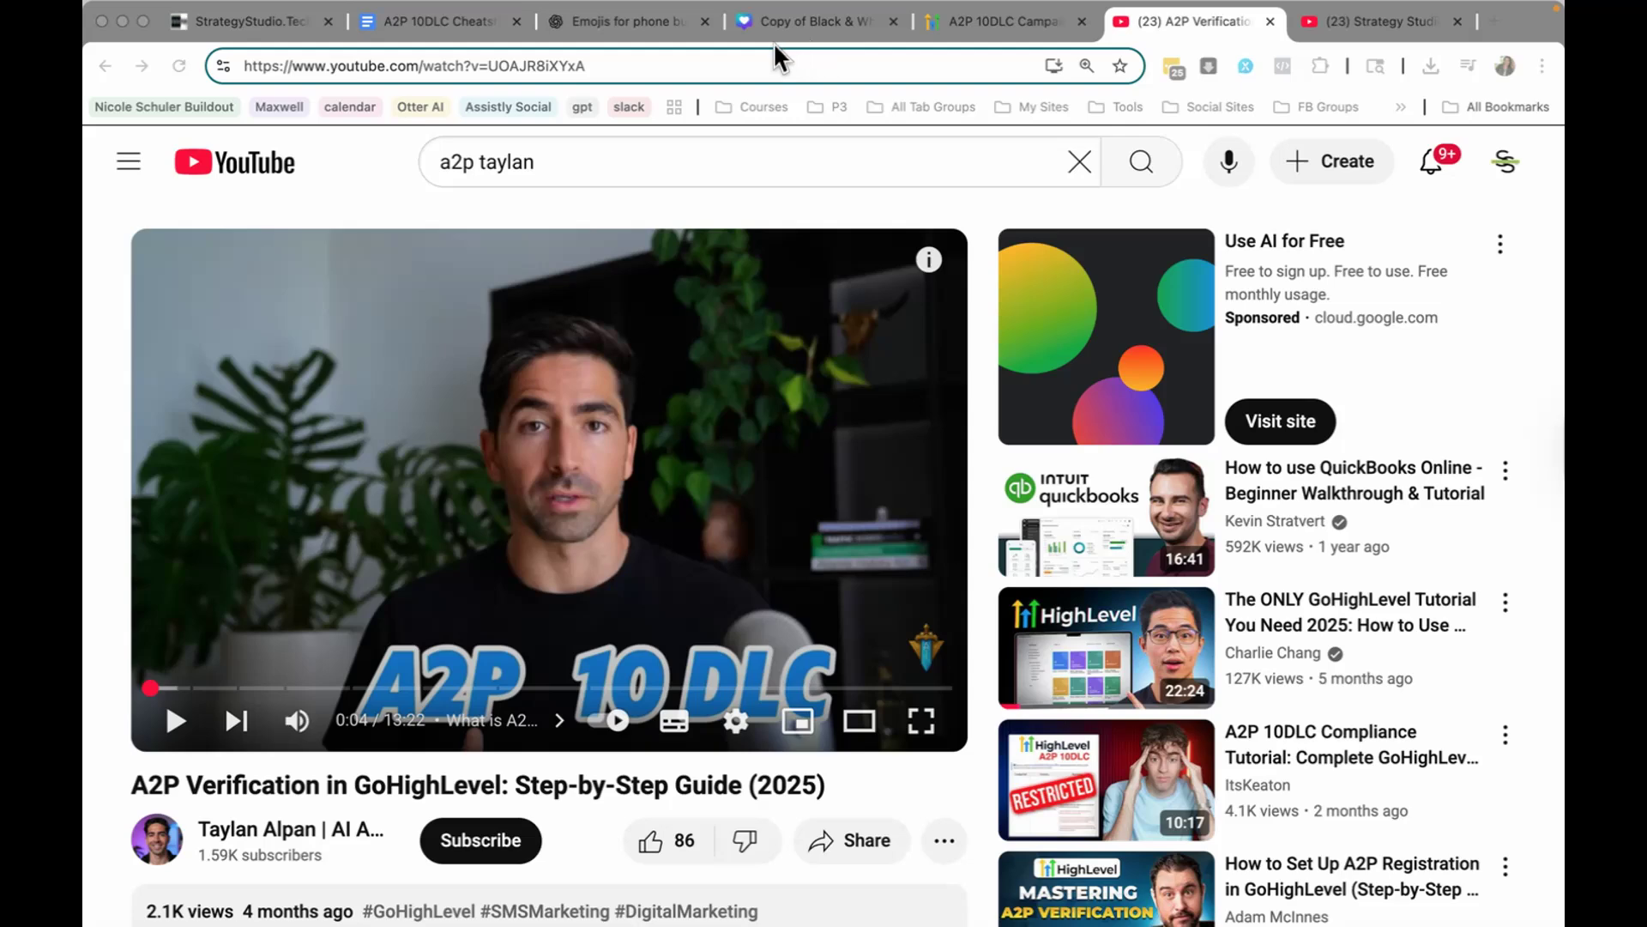
click(247, 28)
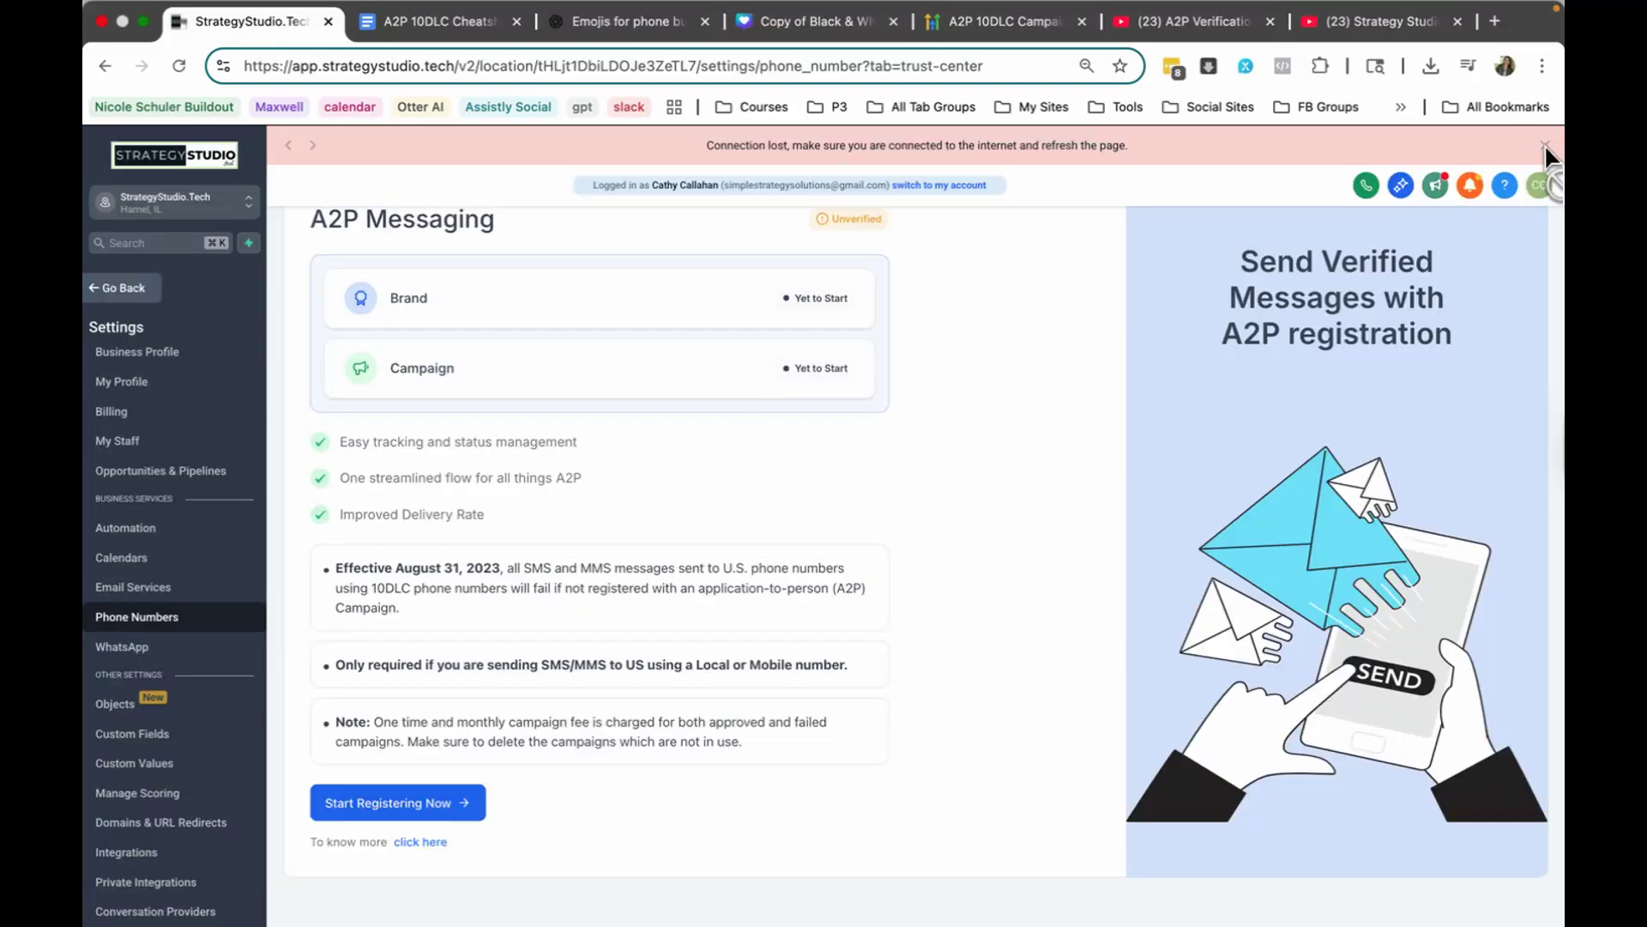
click(1032, 33)
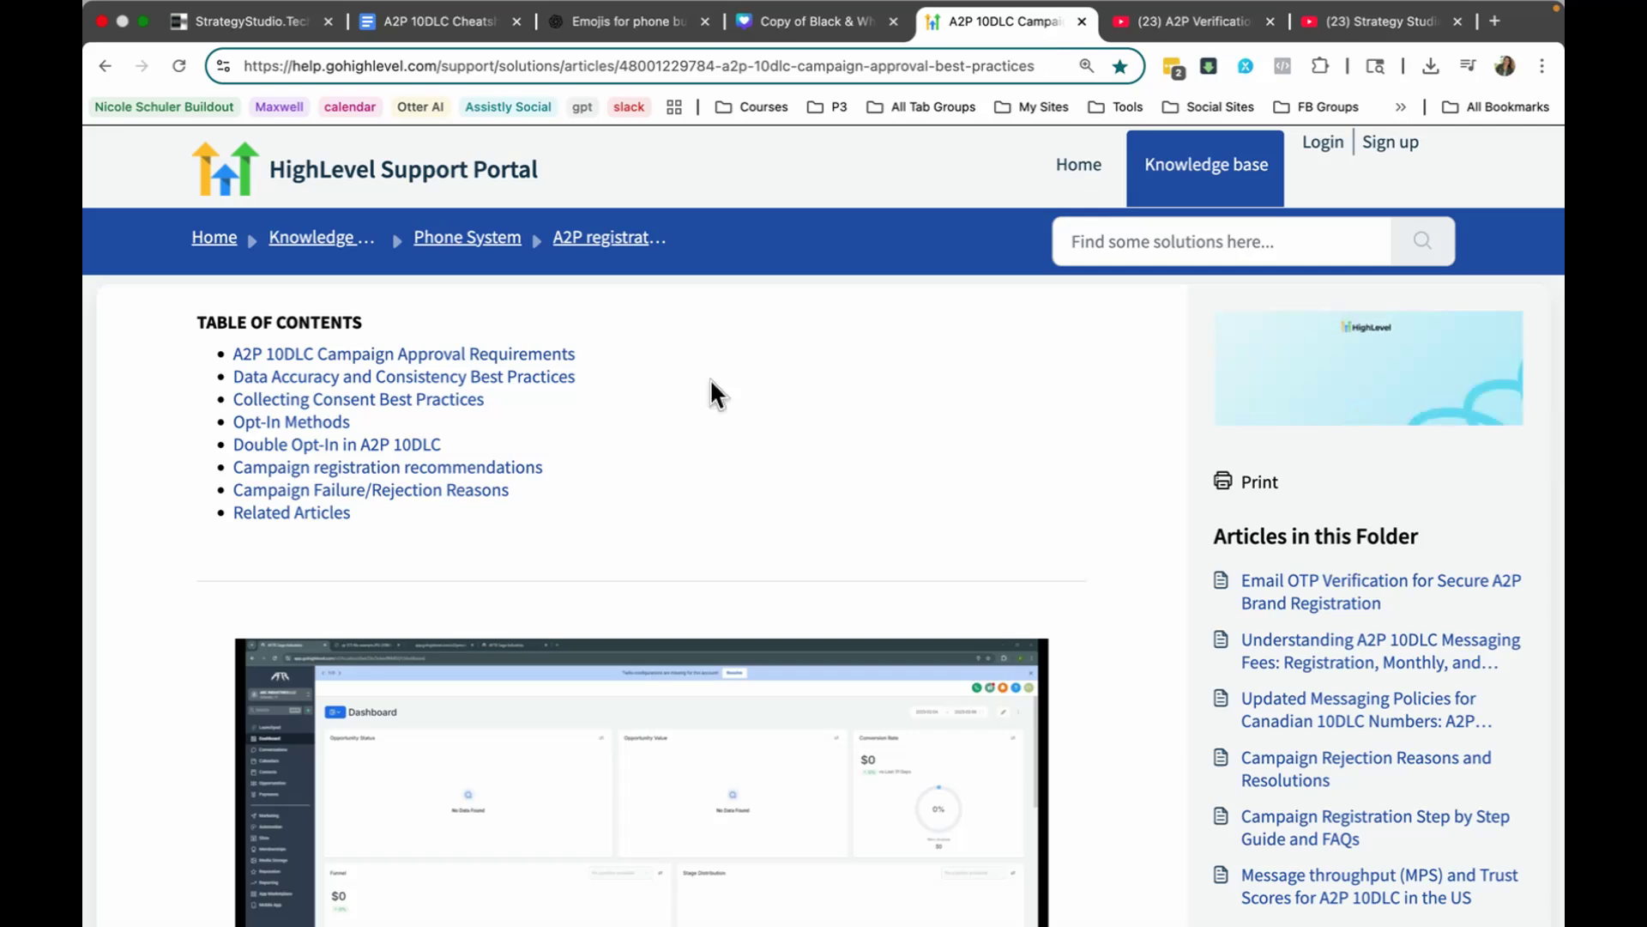
scroll(710, 386, up, 3)
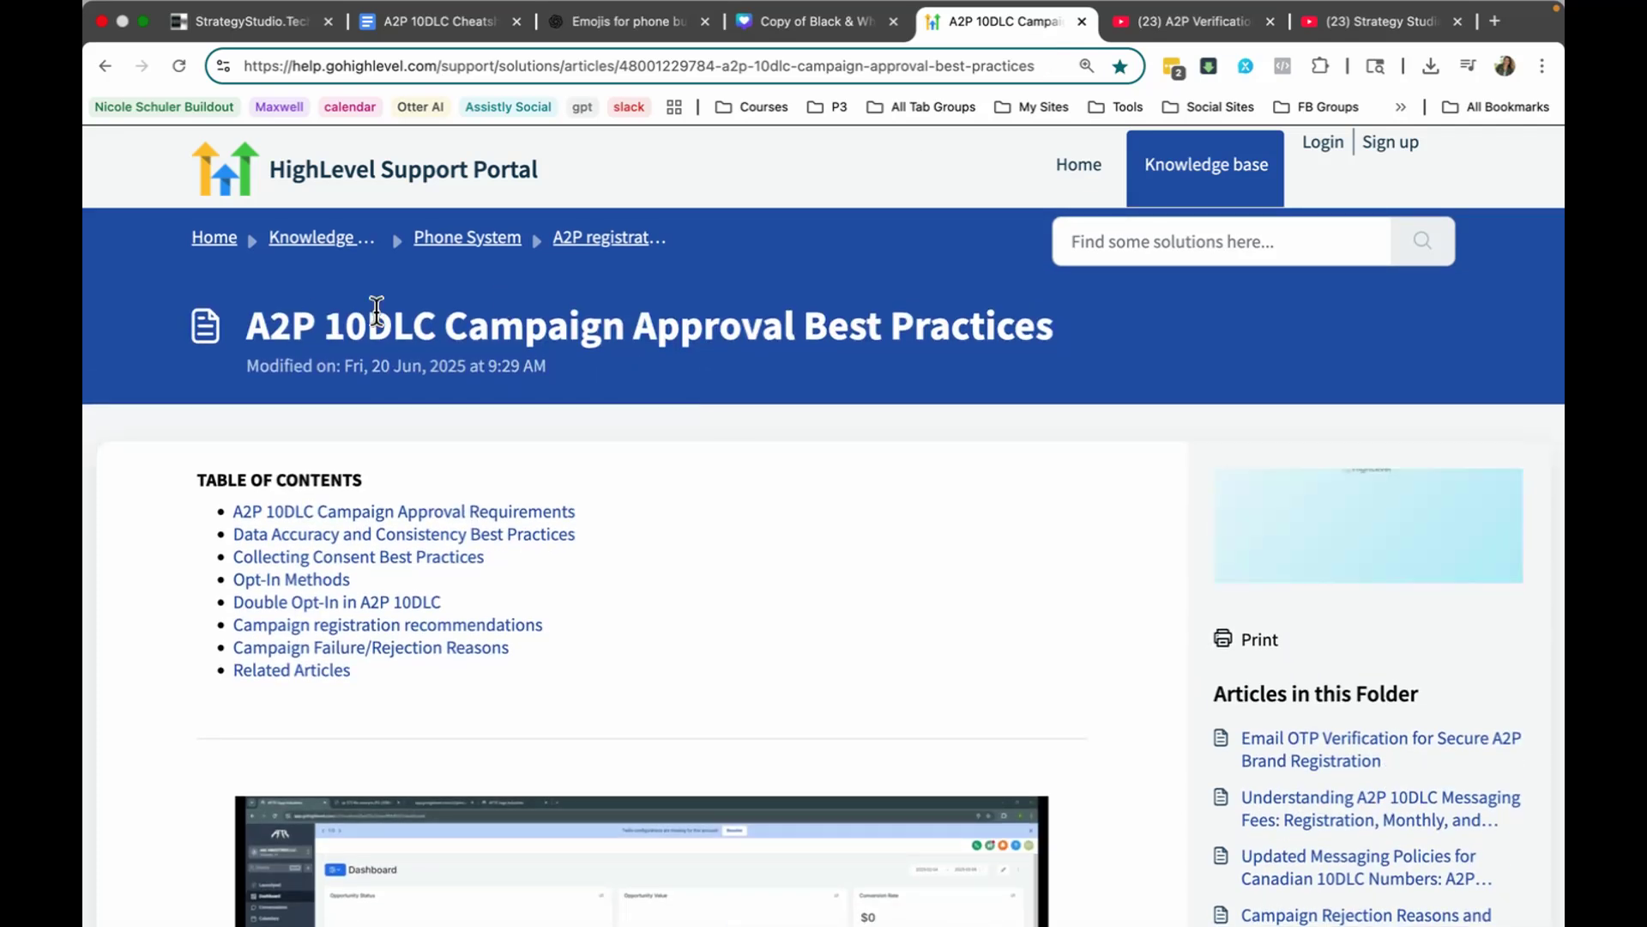
drag(249, 326, 437, 331)
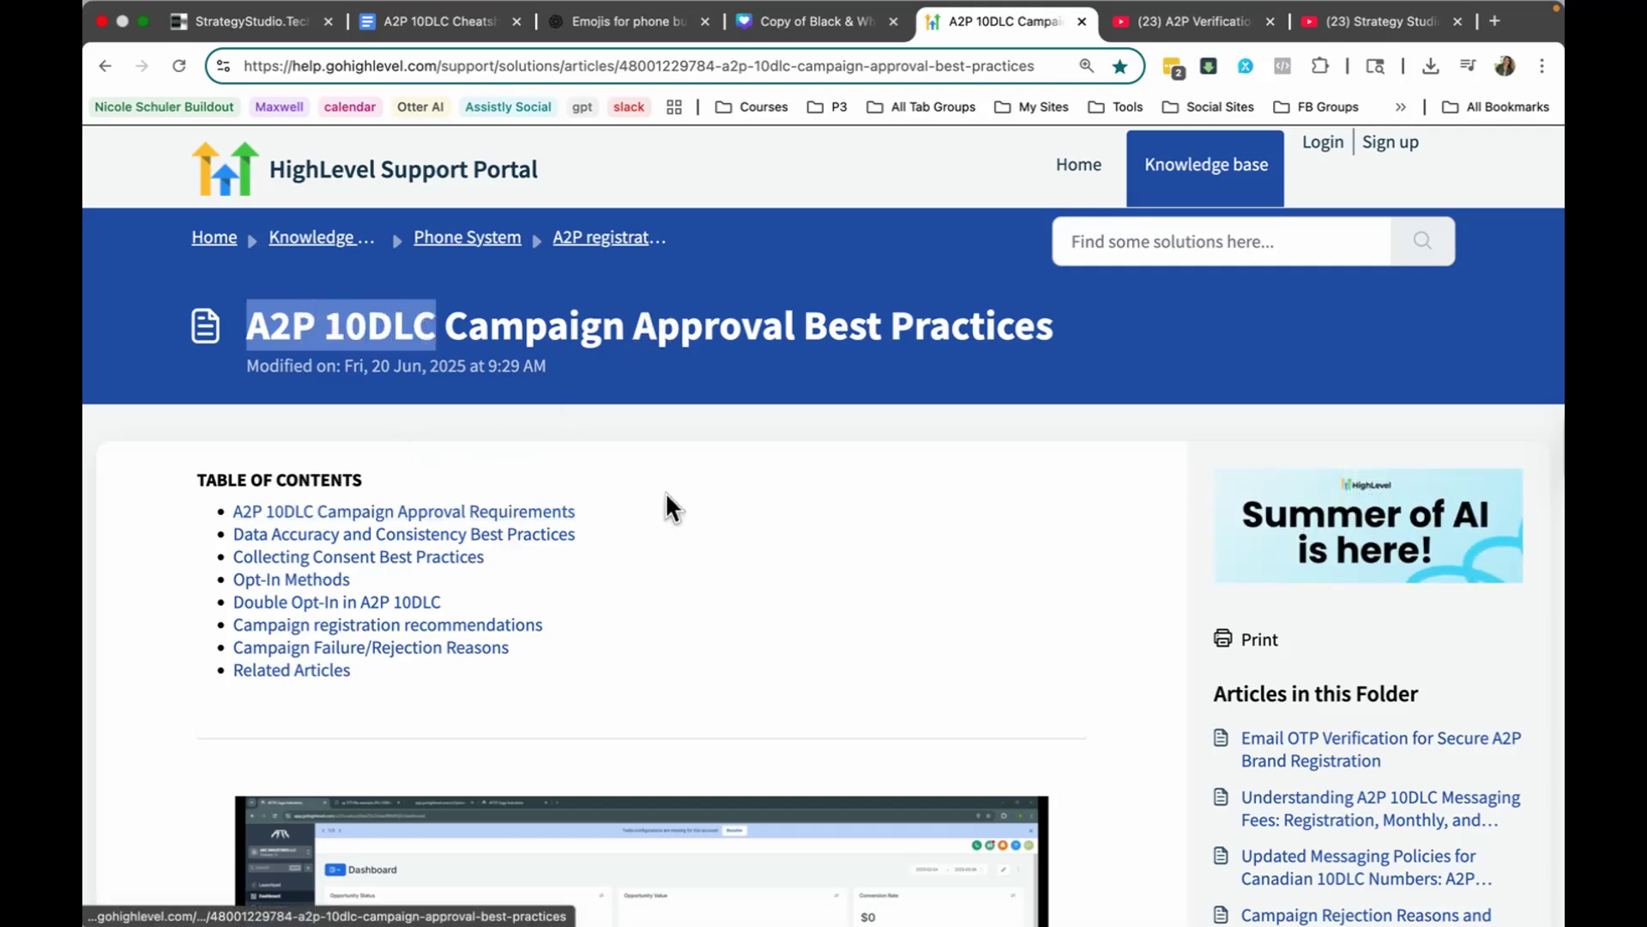
scroll(666, 492, down, 10)
scroll(666, 494, down, 10)
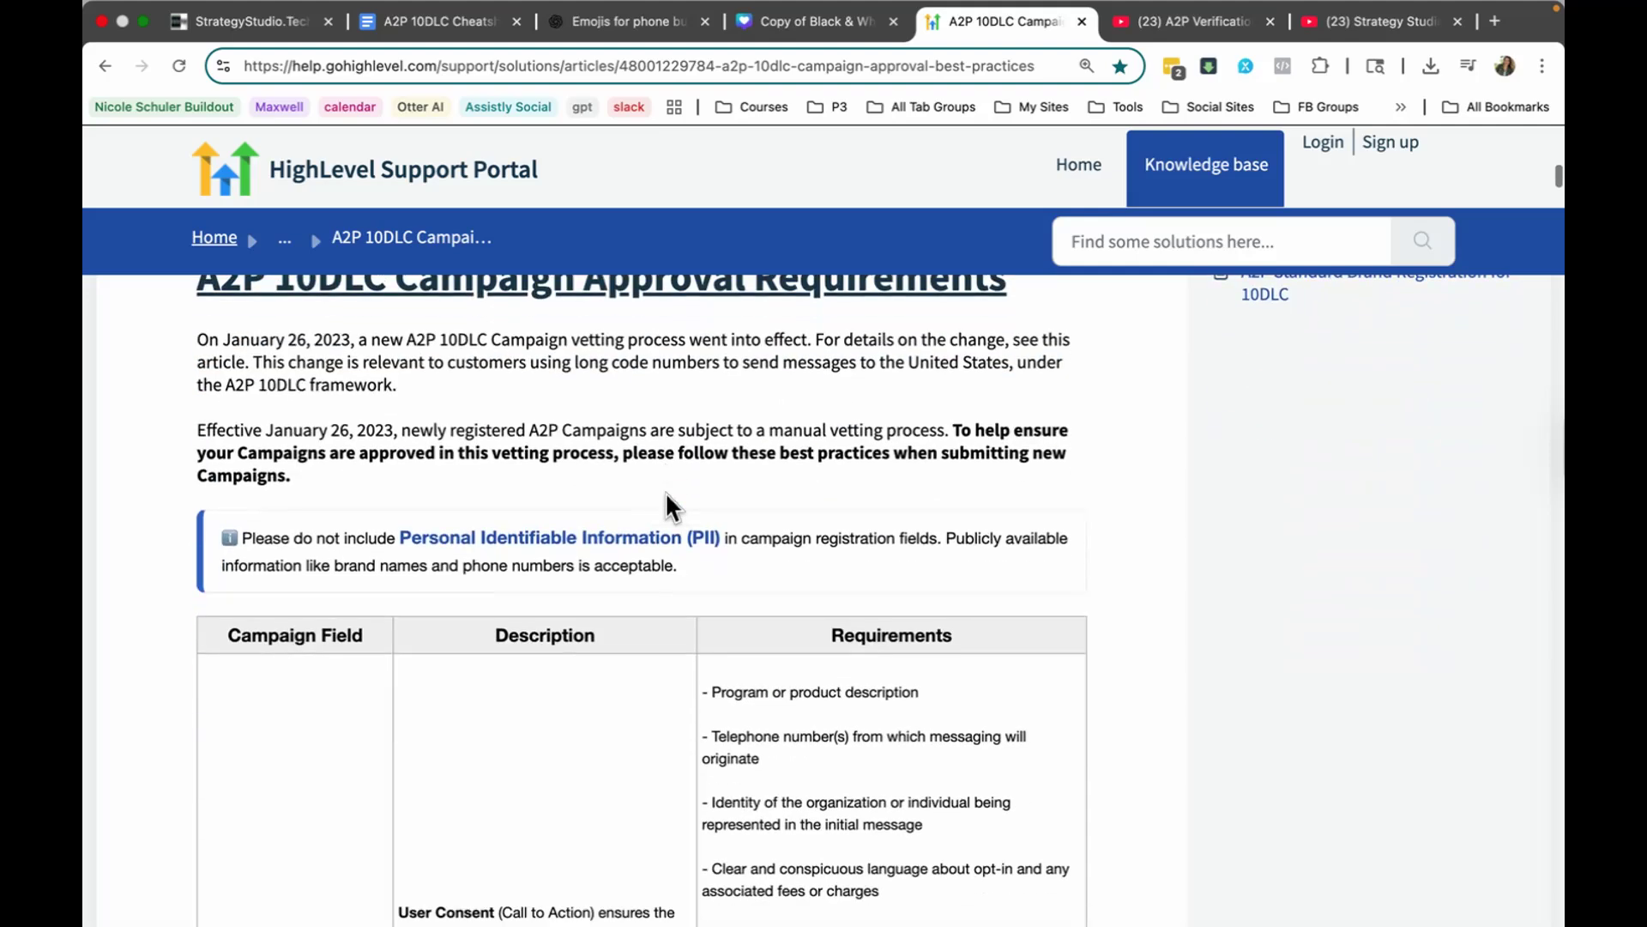
scroll(666, 494, down, 10)
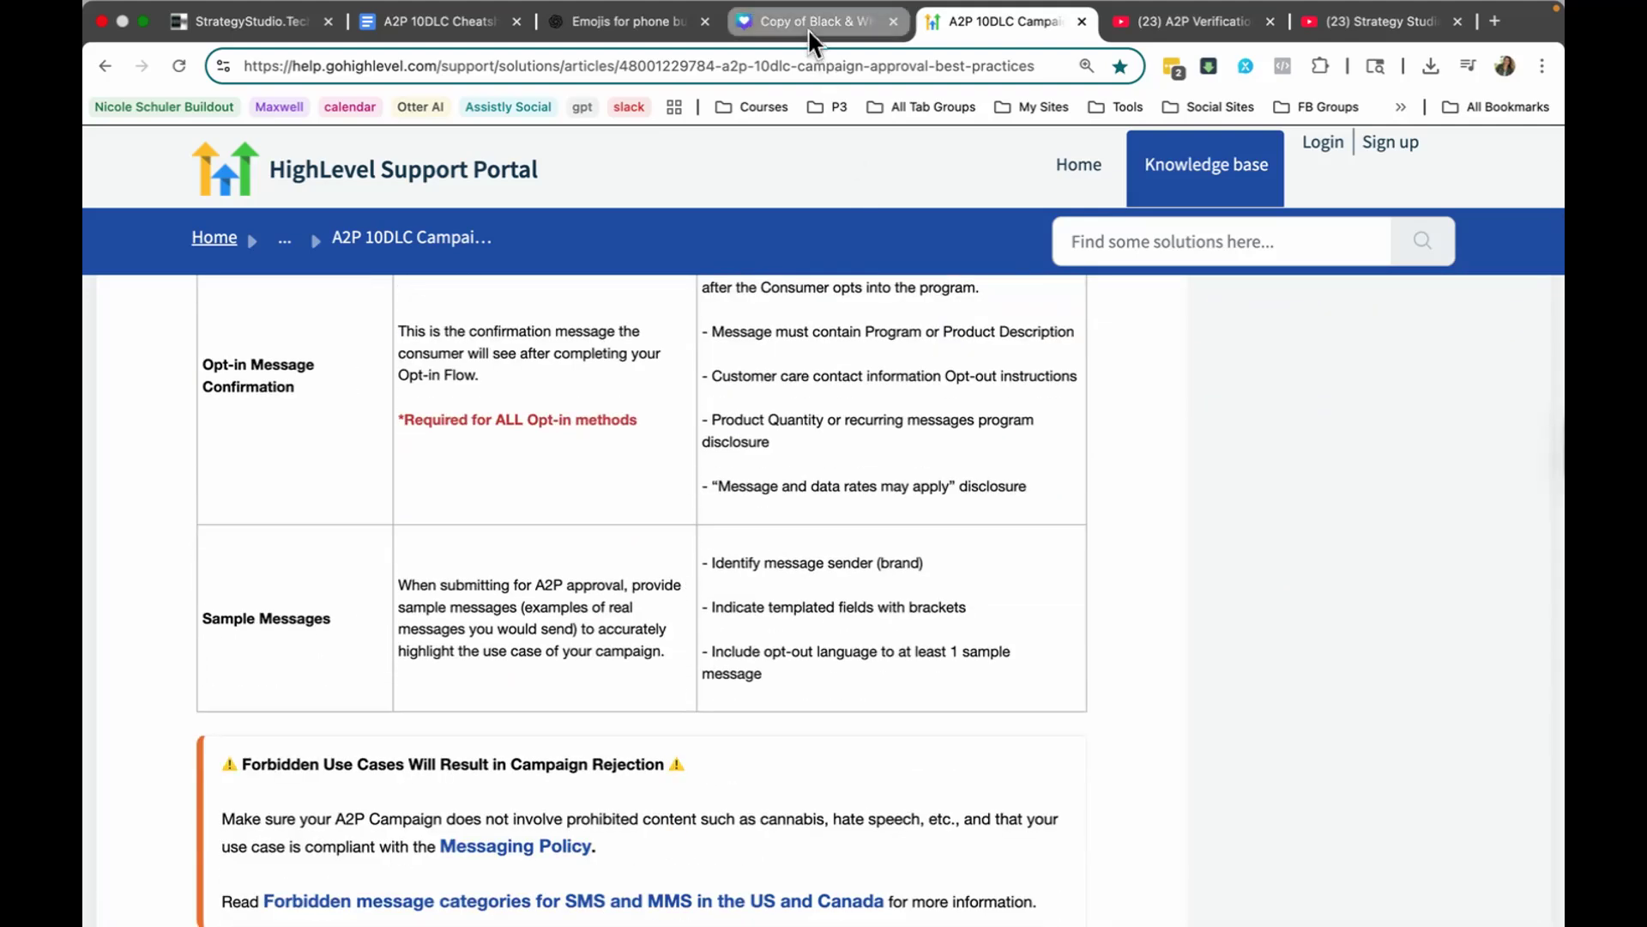
Step: Switch to the A2P 10DLC Cheatsheet in Google Docs and read its introduction, What You Need To Know list and snapshot link
click(470, 24)
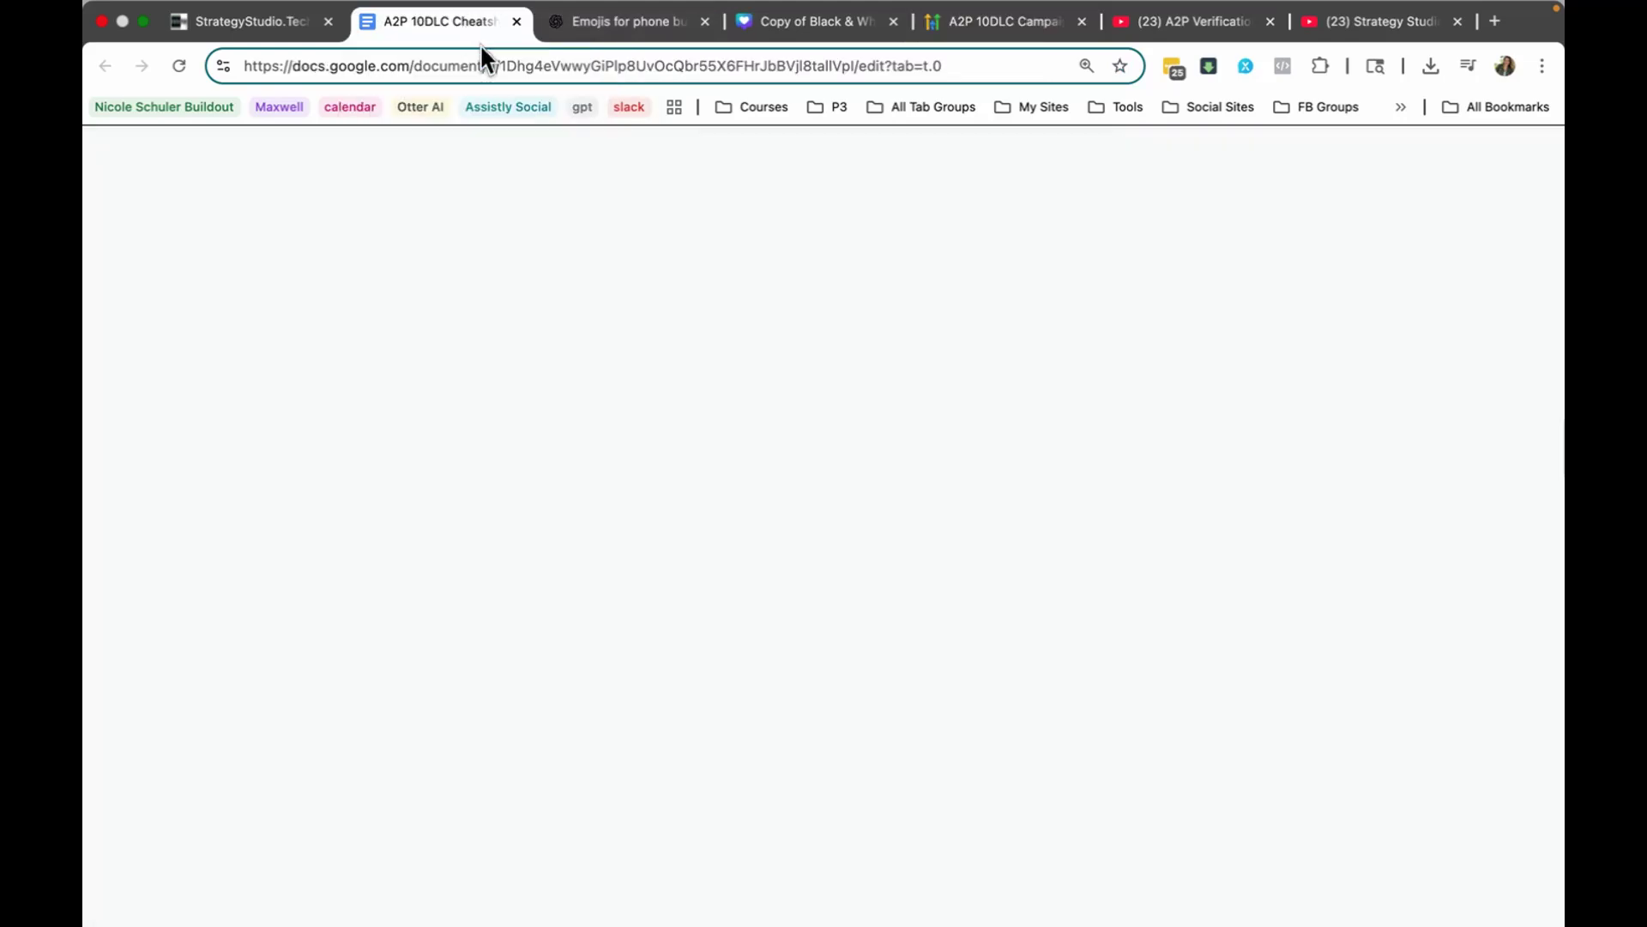
scroll(821, 427, down, 5)
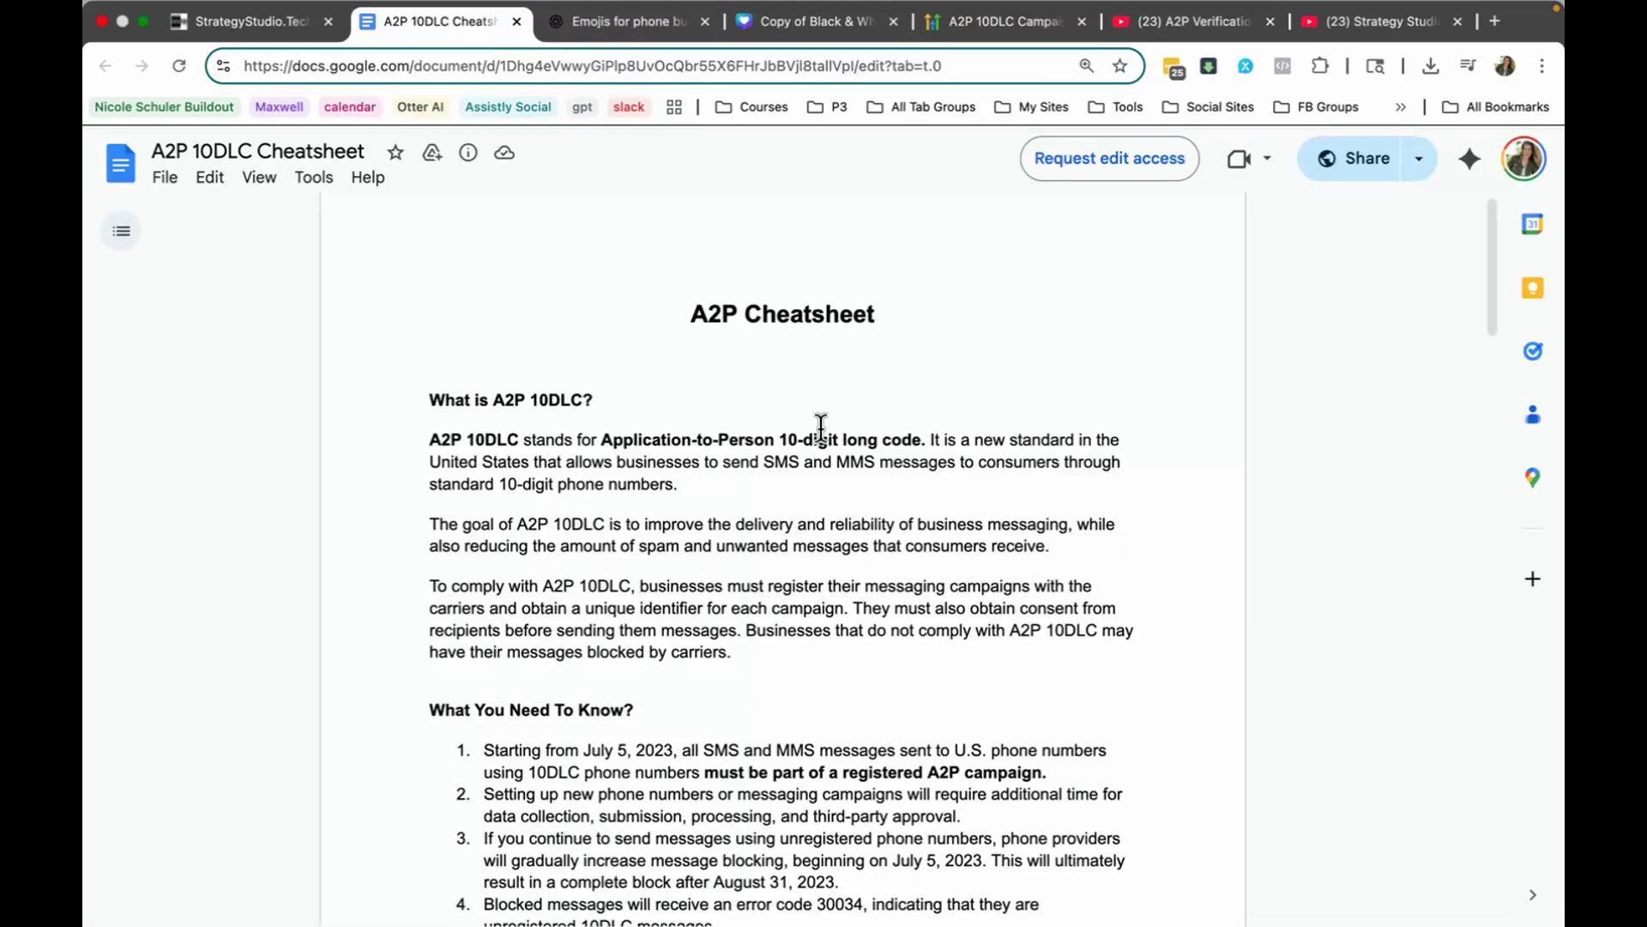
scroll(798, 395, down, 3)
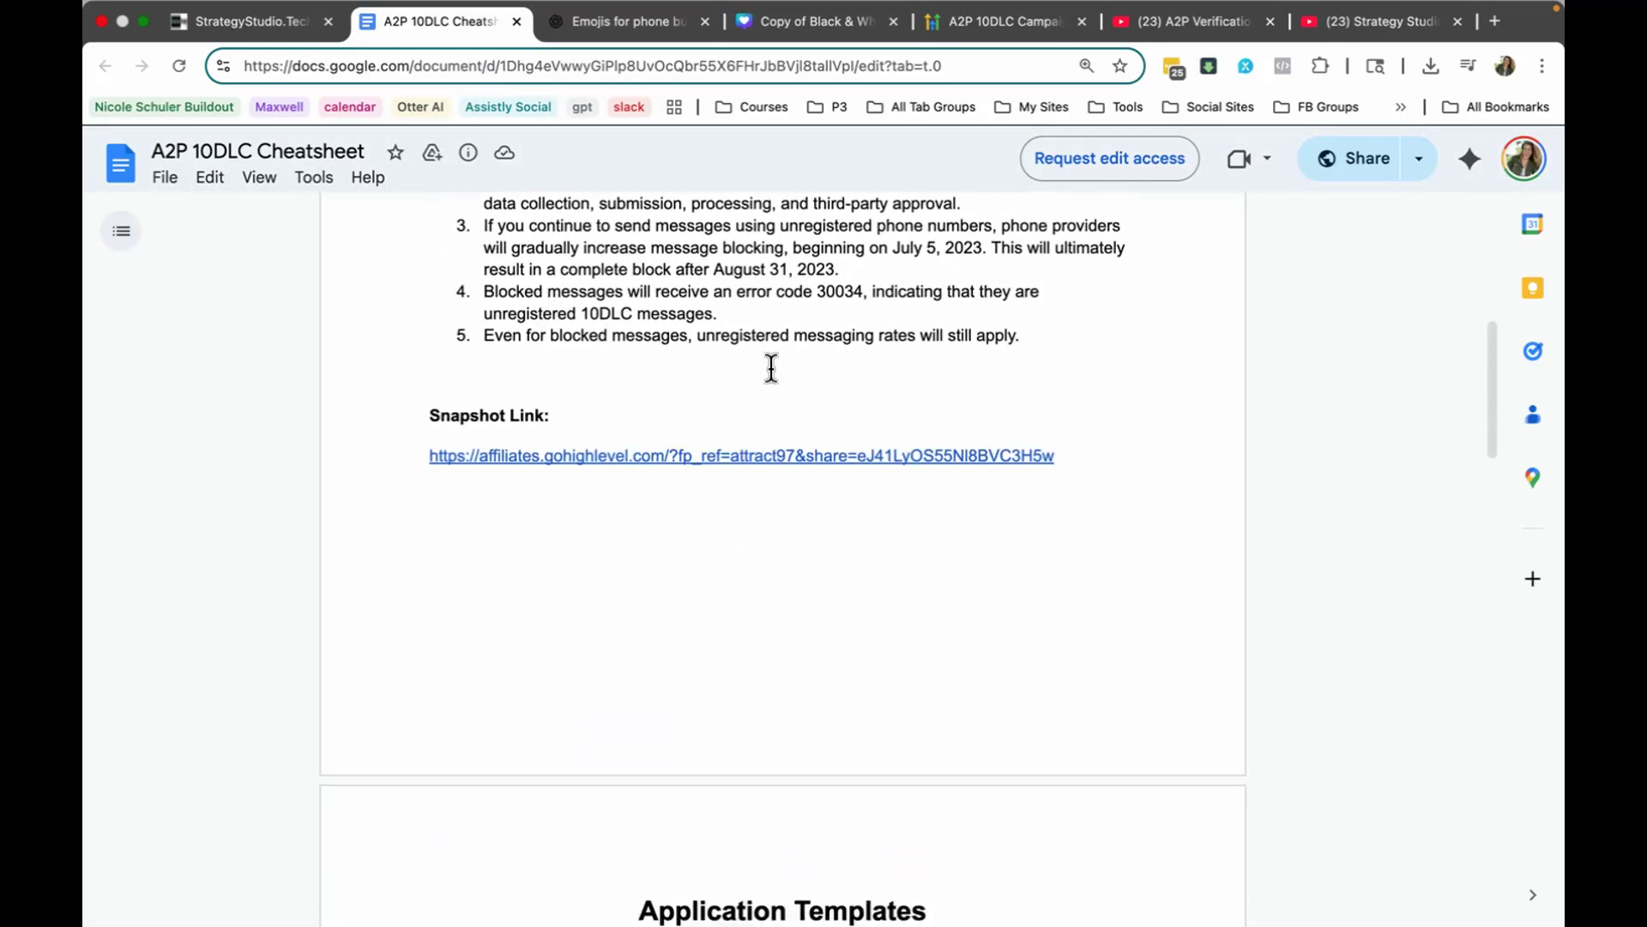
scroll(755, 397, up, 7)
scroll(655, 396, down, 2)
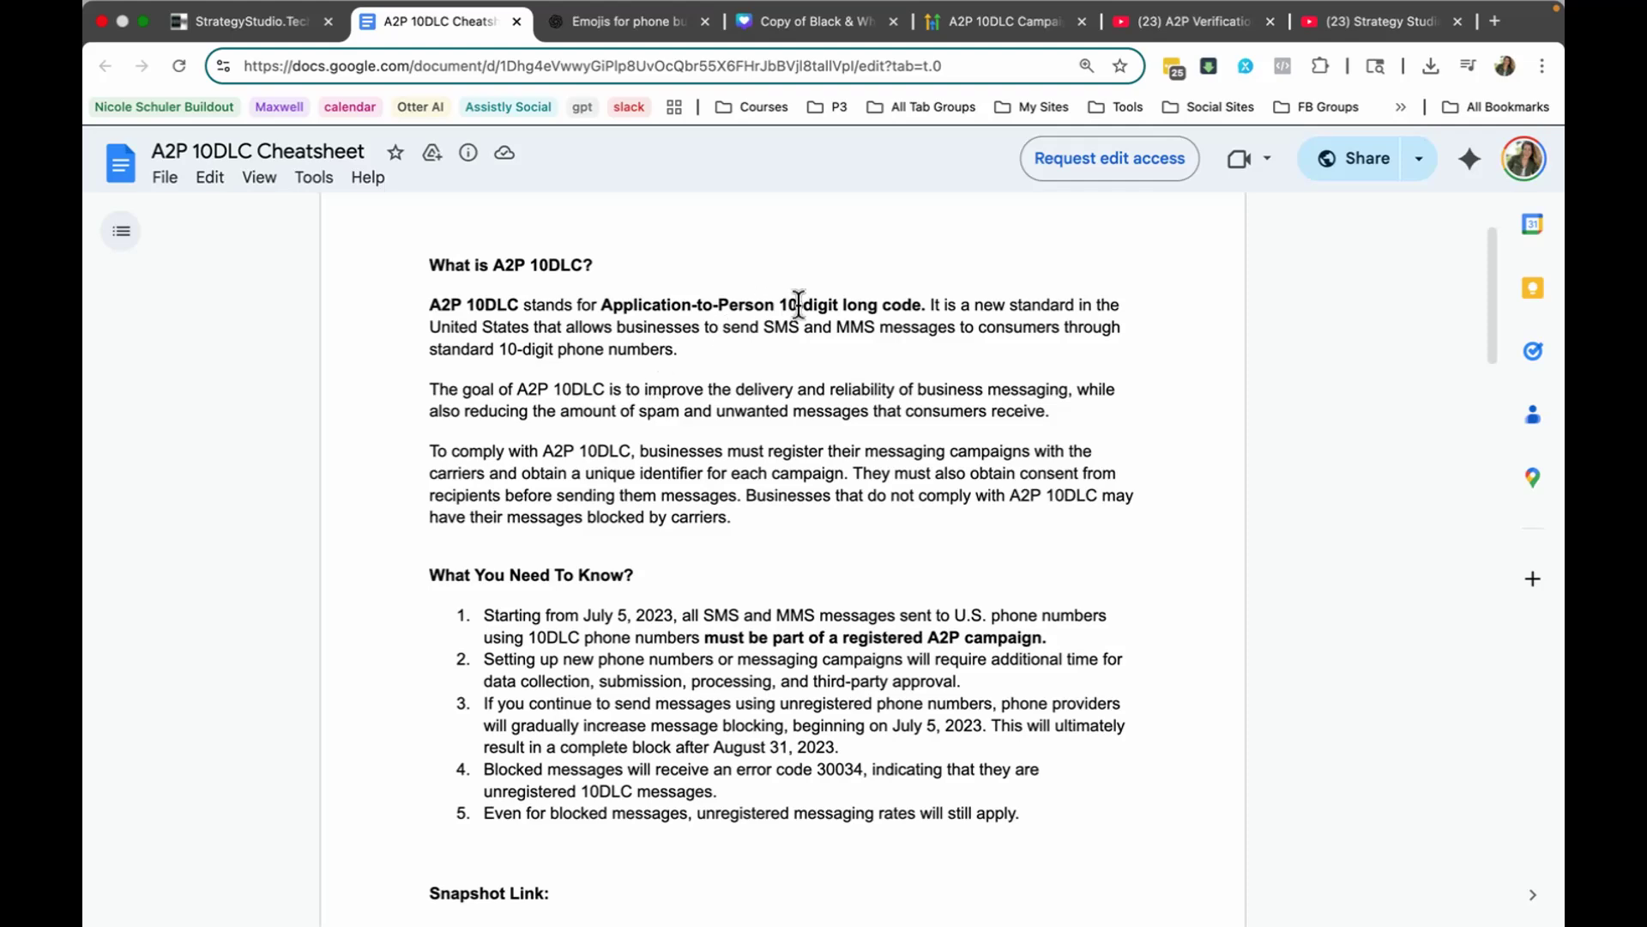
scroll(781, 373, down, 3)
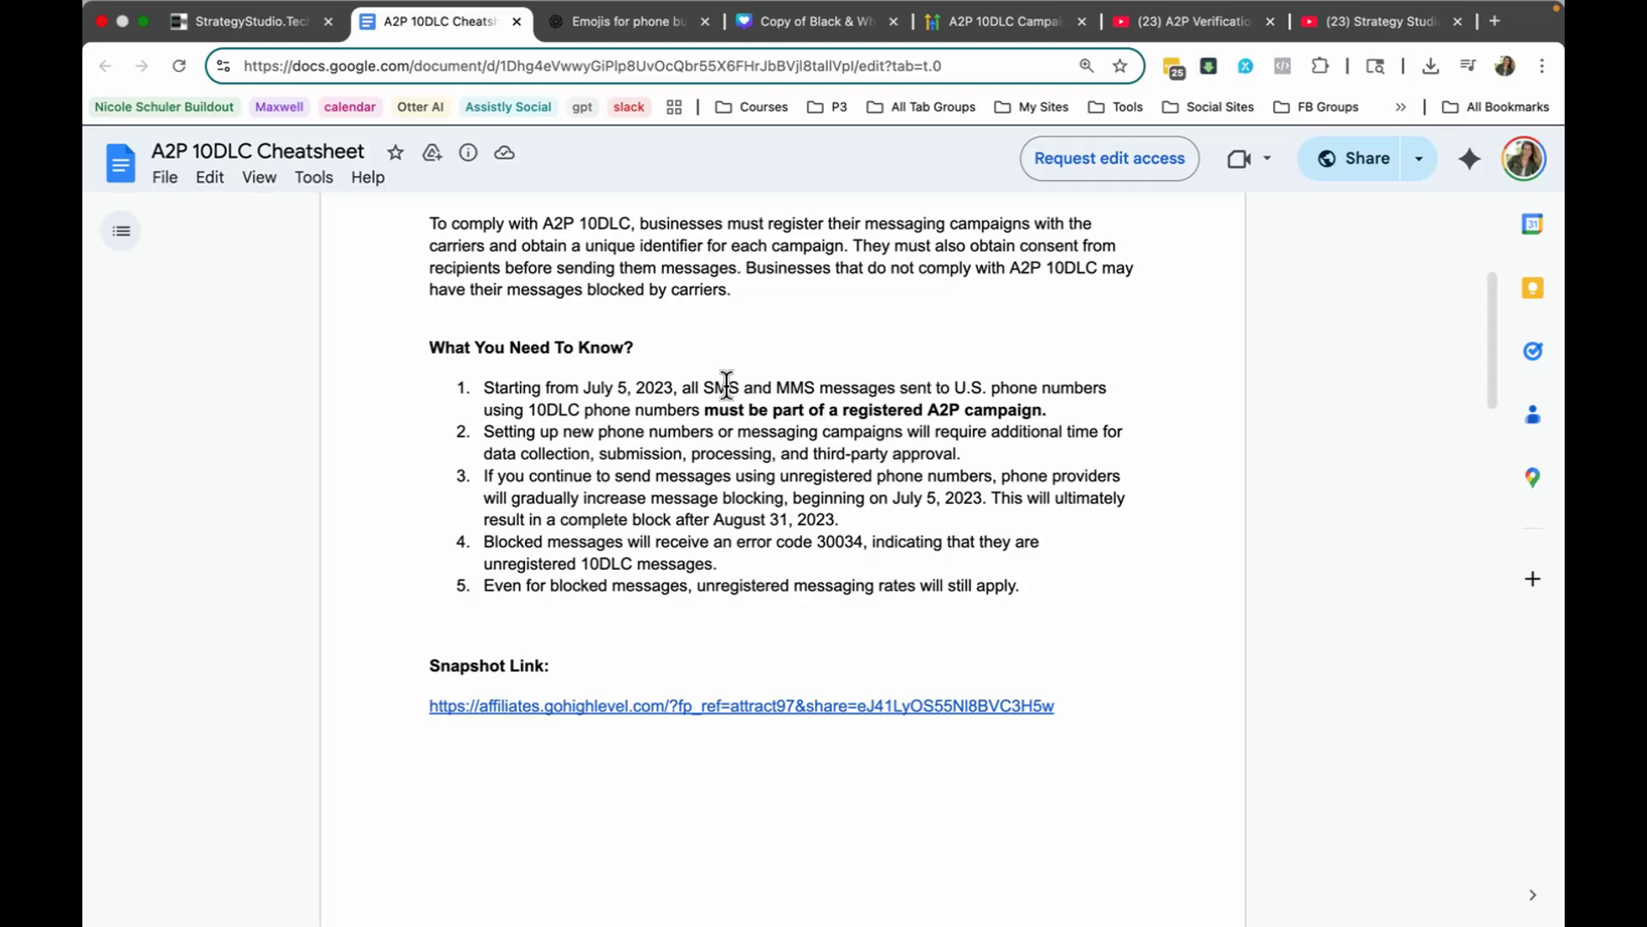
scroll(726, 384, down, 5)
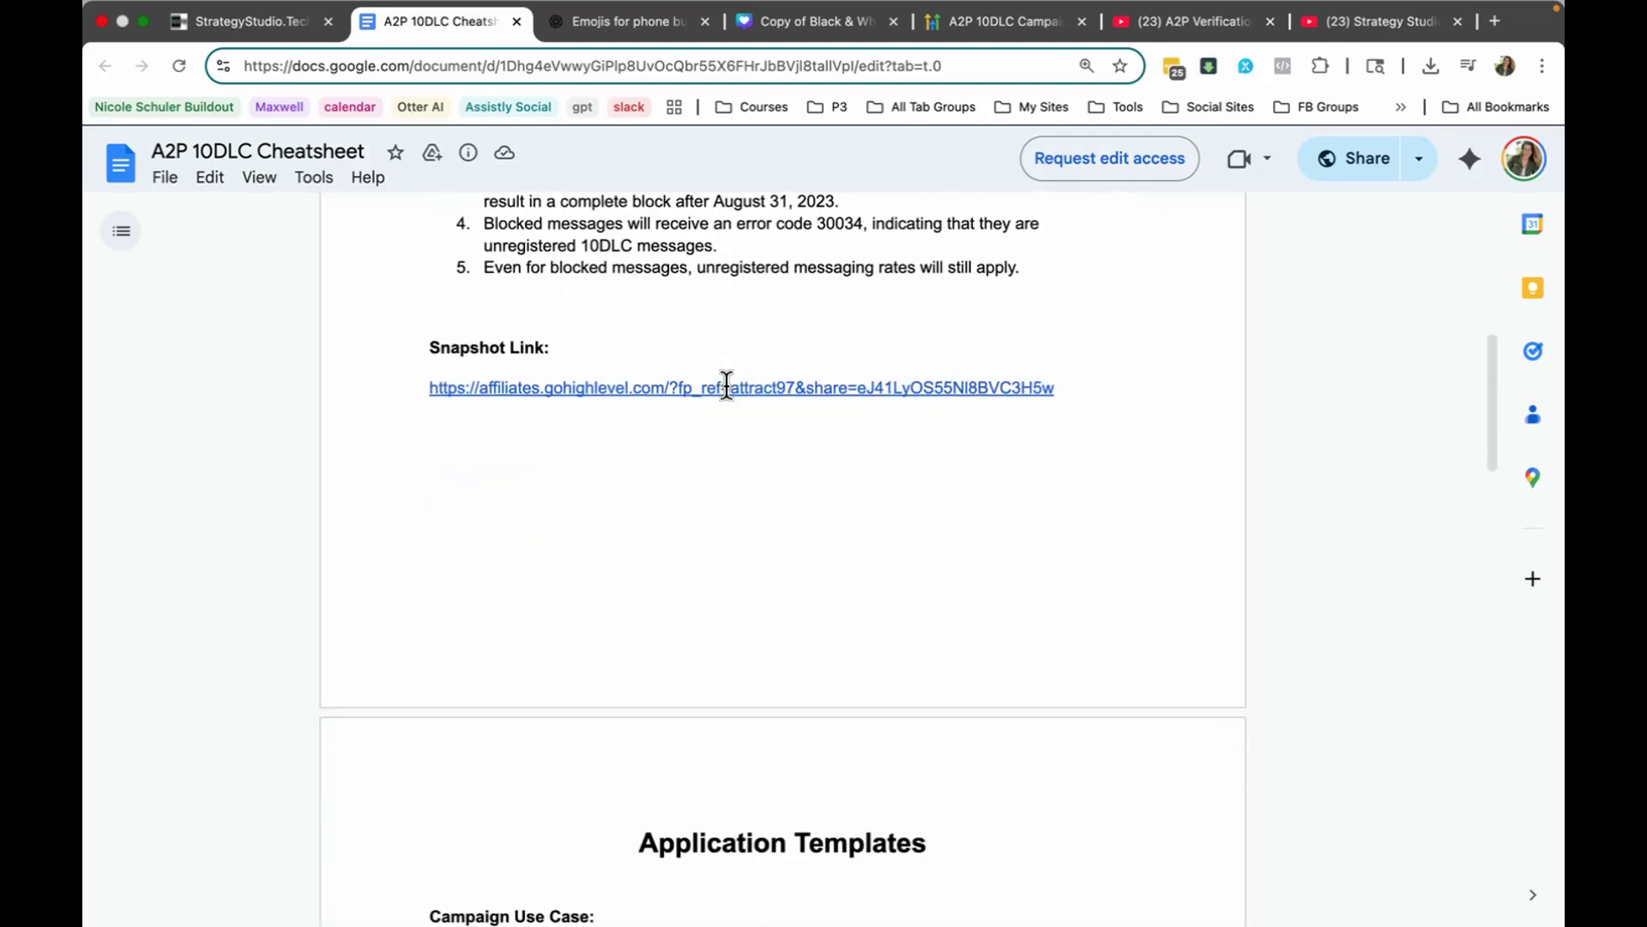
Step: Review the cheatsheet's Application Templates for the campaign use case, use case description and sample messages
scroll(702, 365, down, 5)
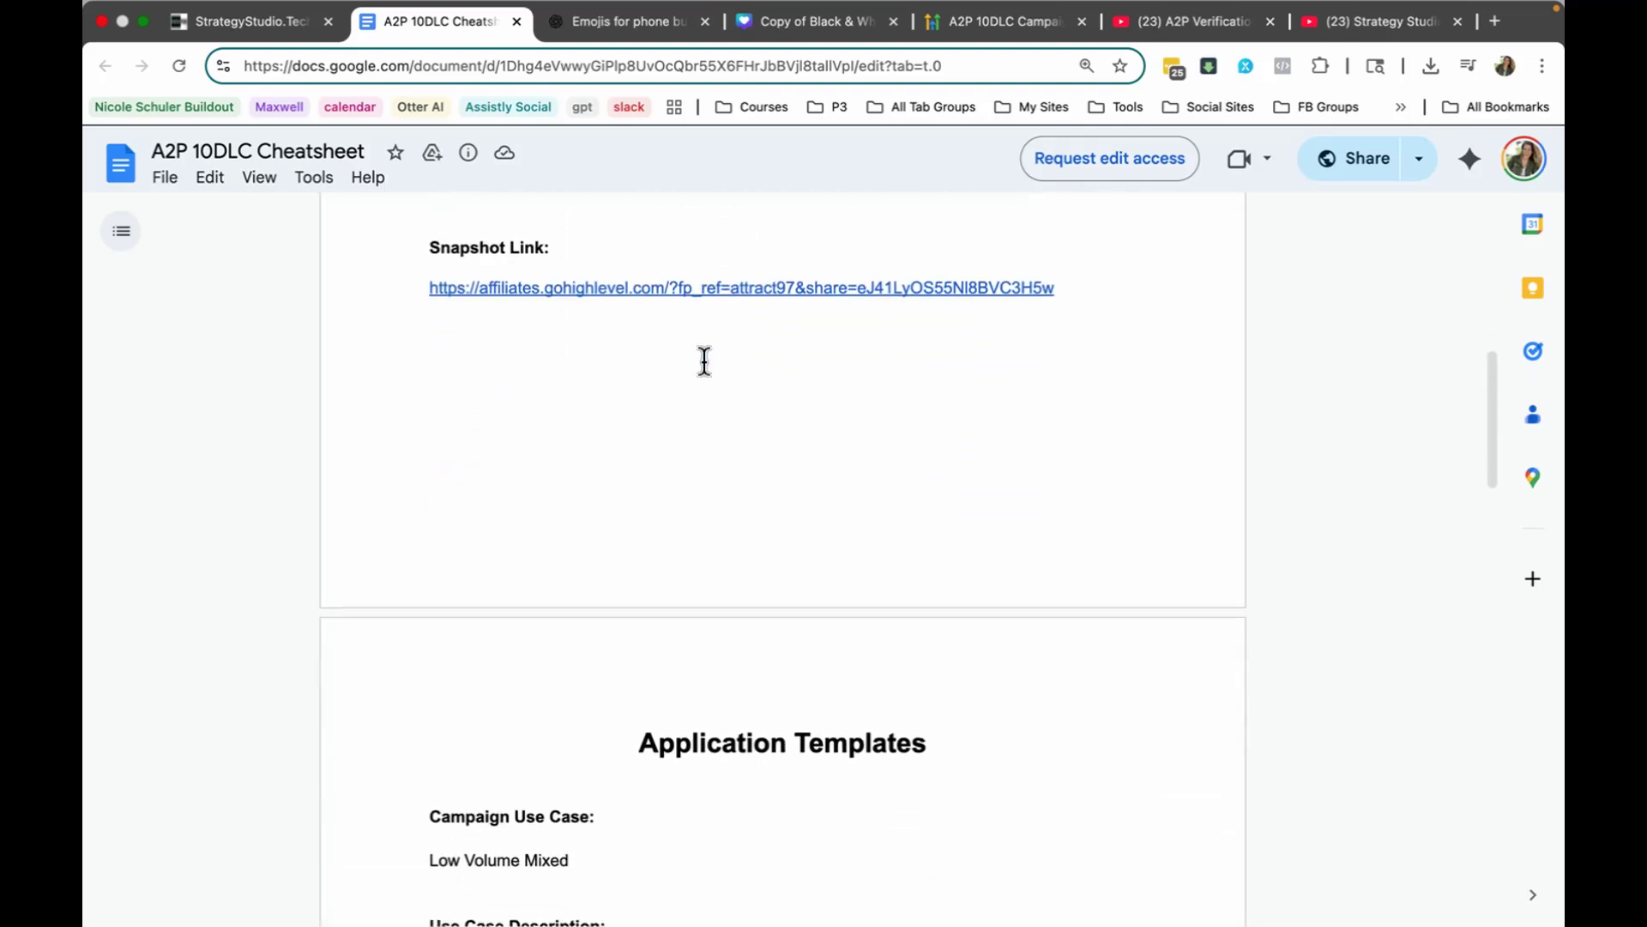
scroll(704, 355, down, 2)
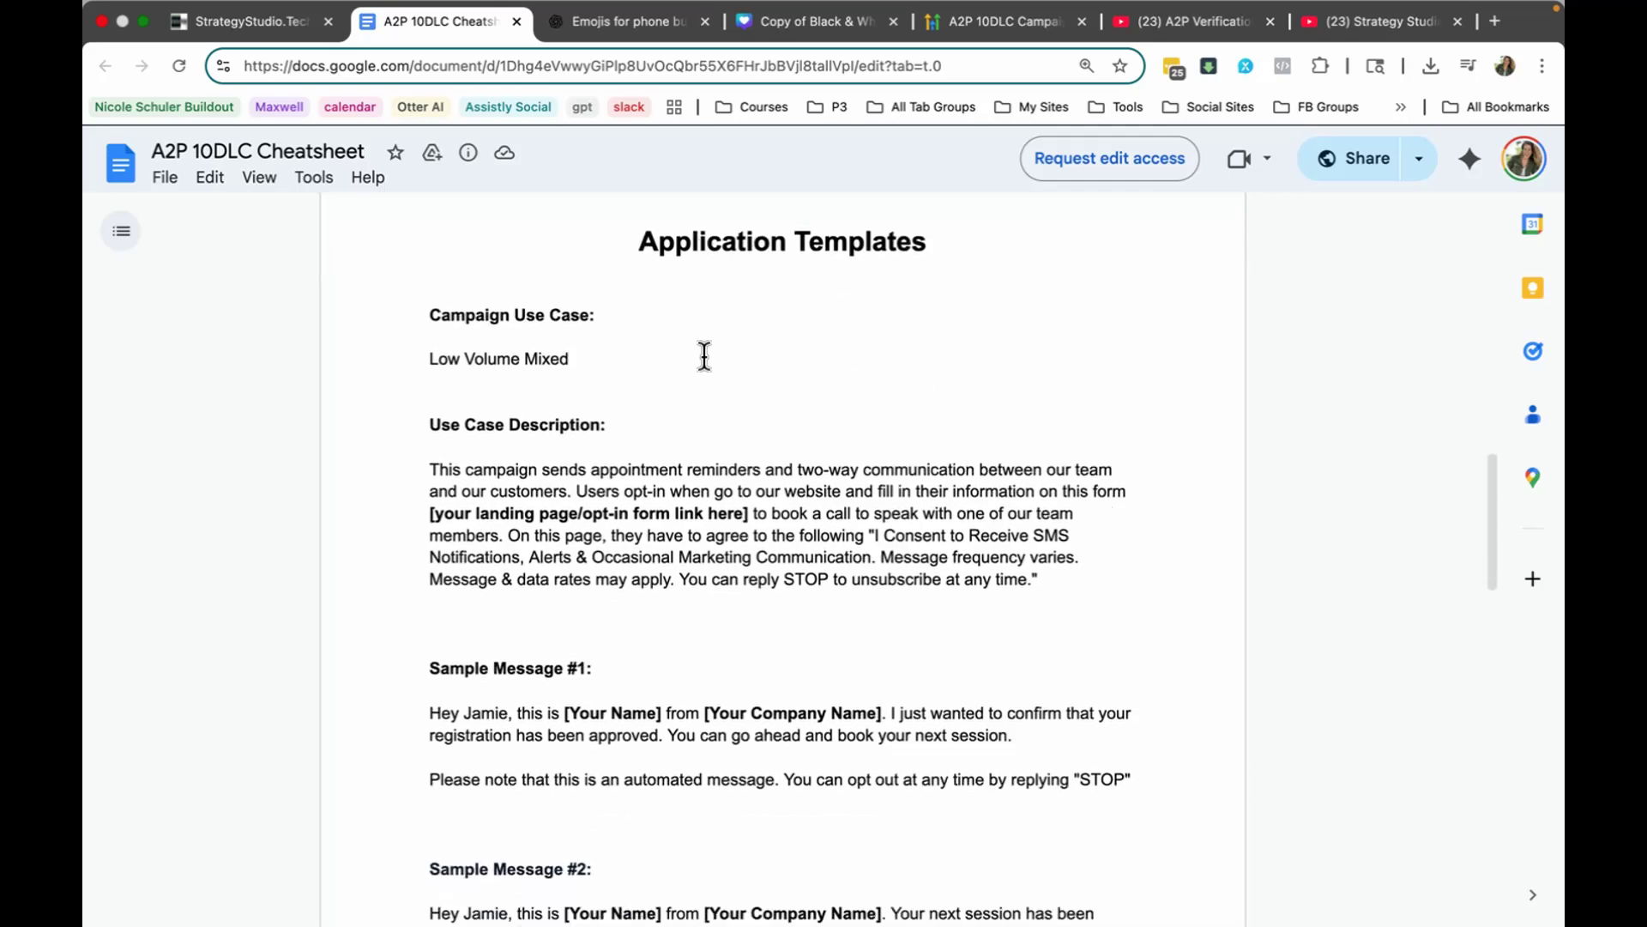
scroll(704, 355, down, 2)
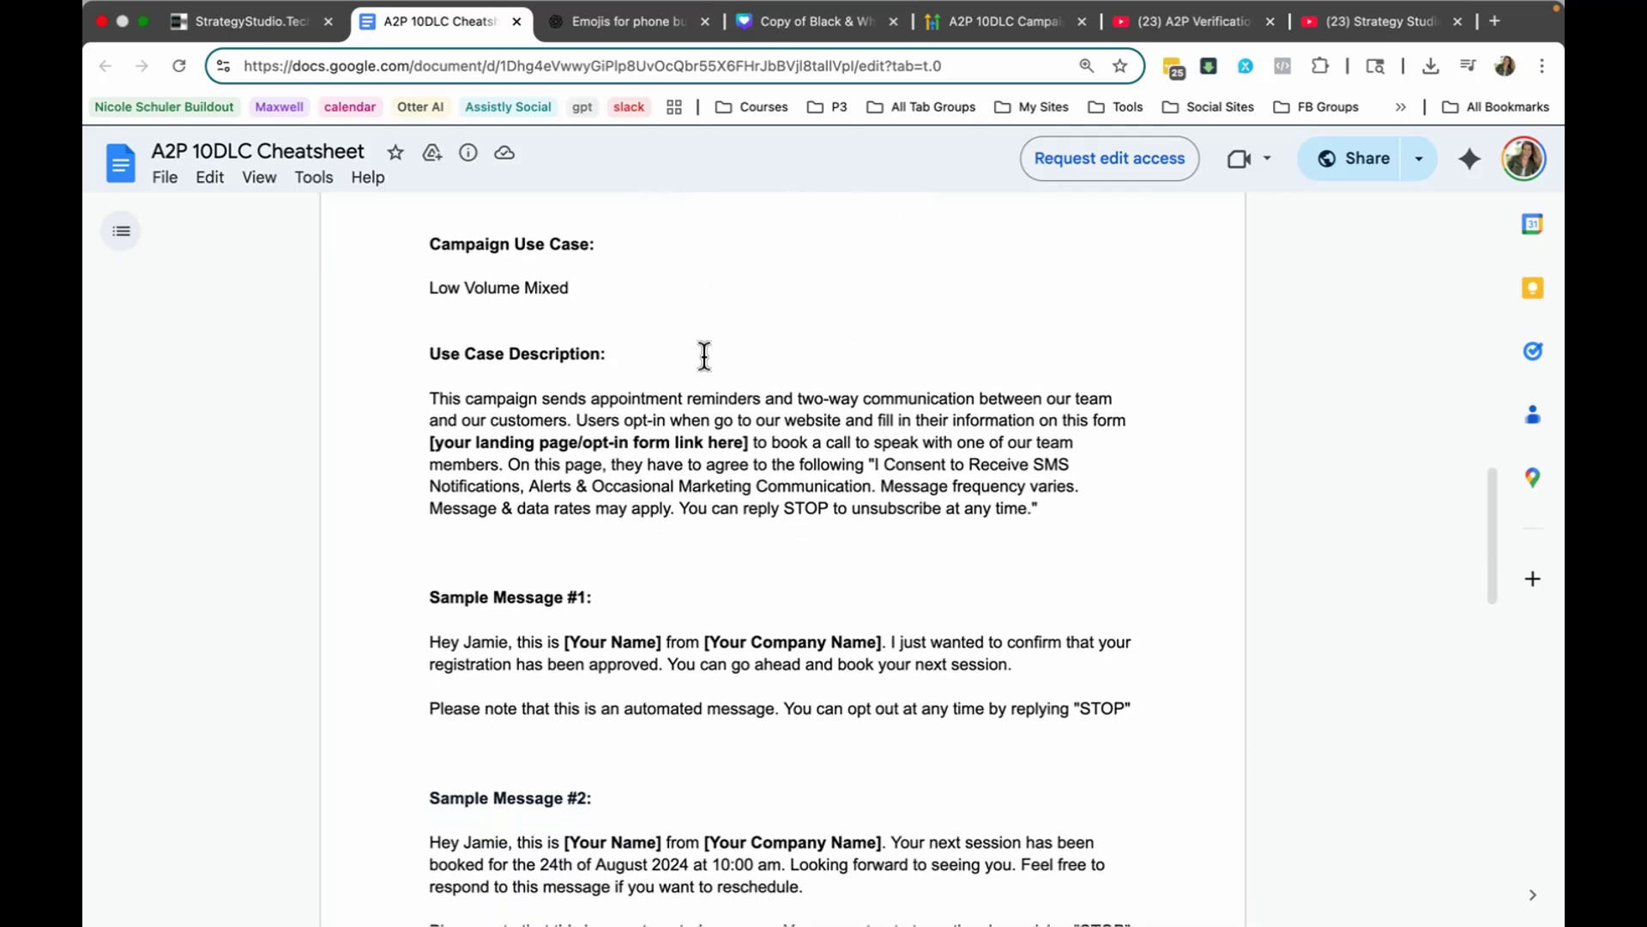
scroll(574, 472, down, 2)
scroll(613, 408, down, 4)
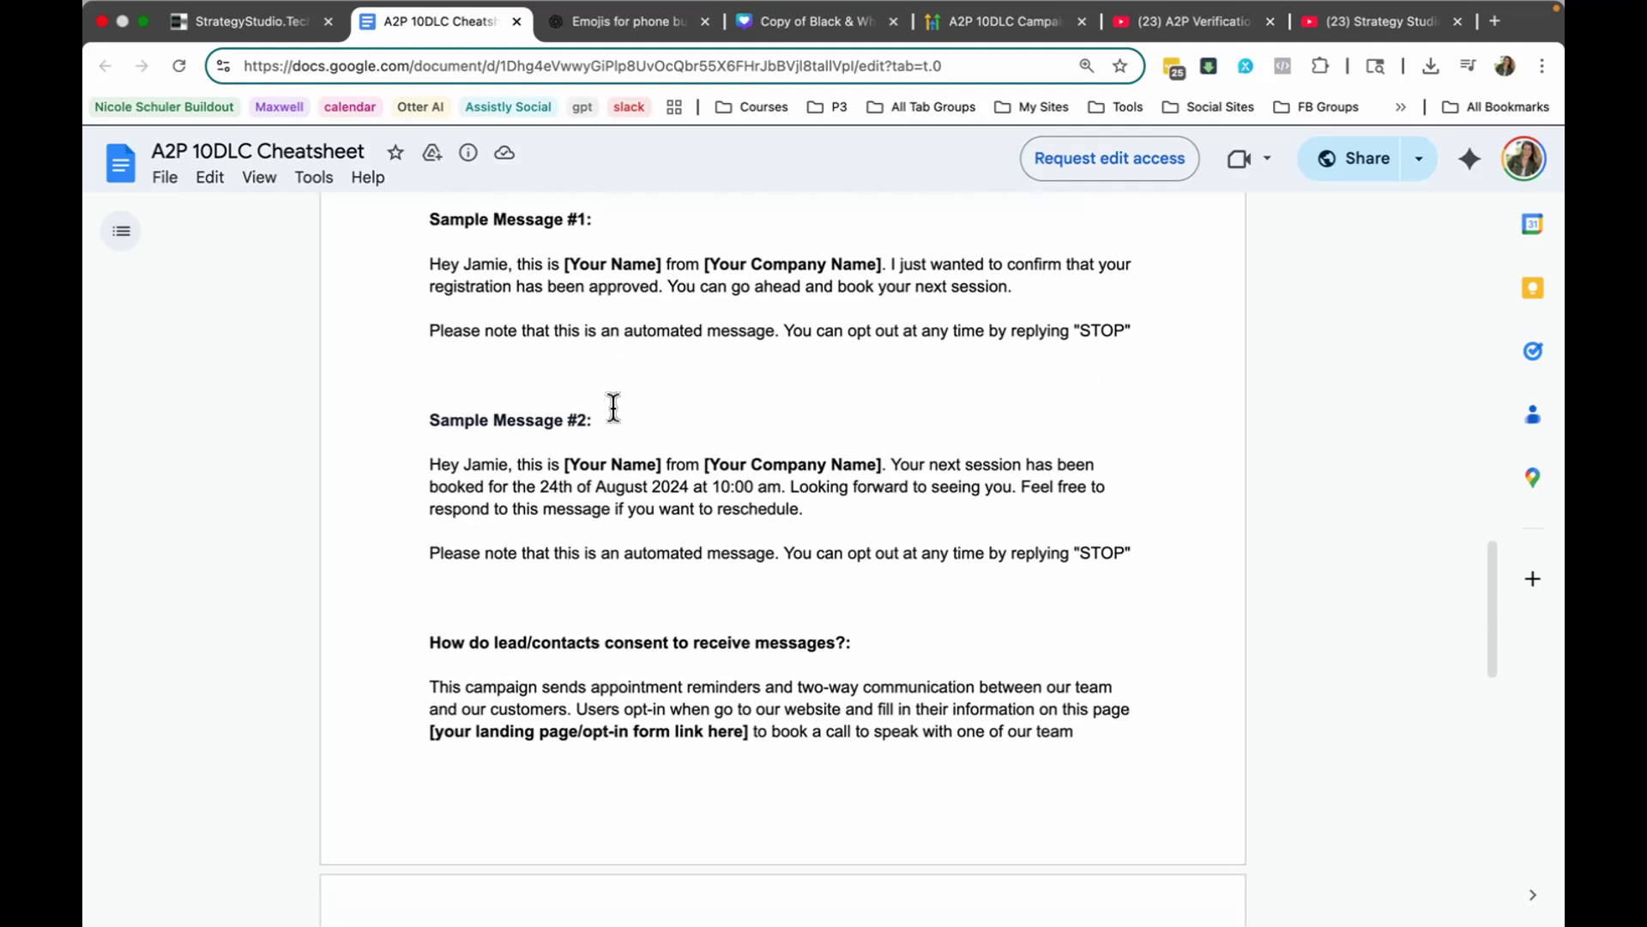
scroll(614, 409, up, 3)
scroll(614, 409, up, 1)
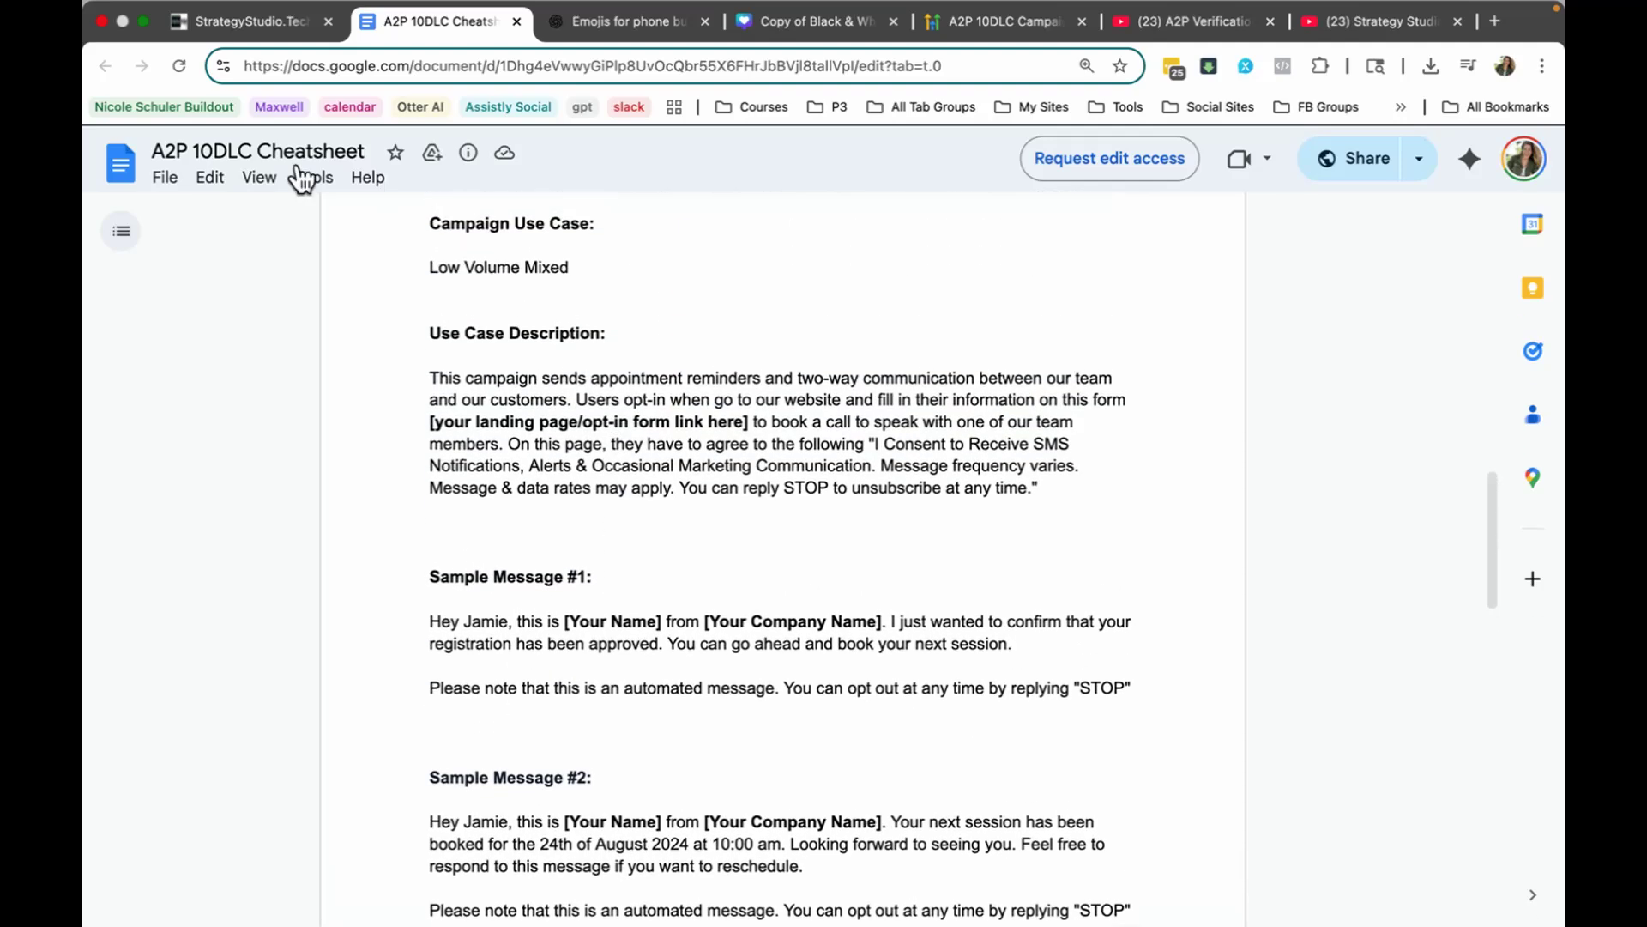
Step: Return to the StrategyStudio Trust Center, start the A2P registration, declare that the business has a tax ID and continue to Business Details
click(274, 27)
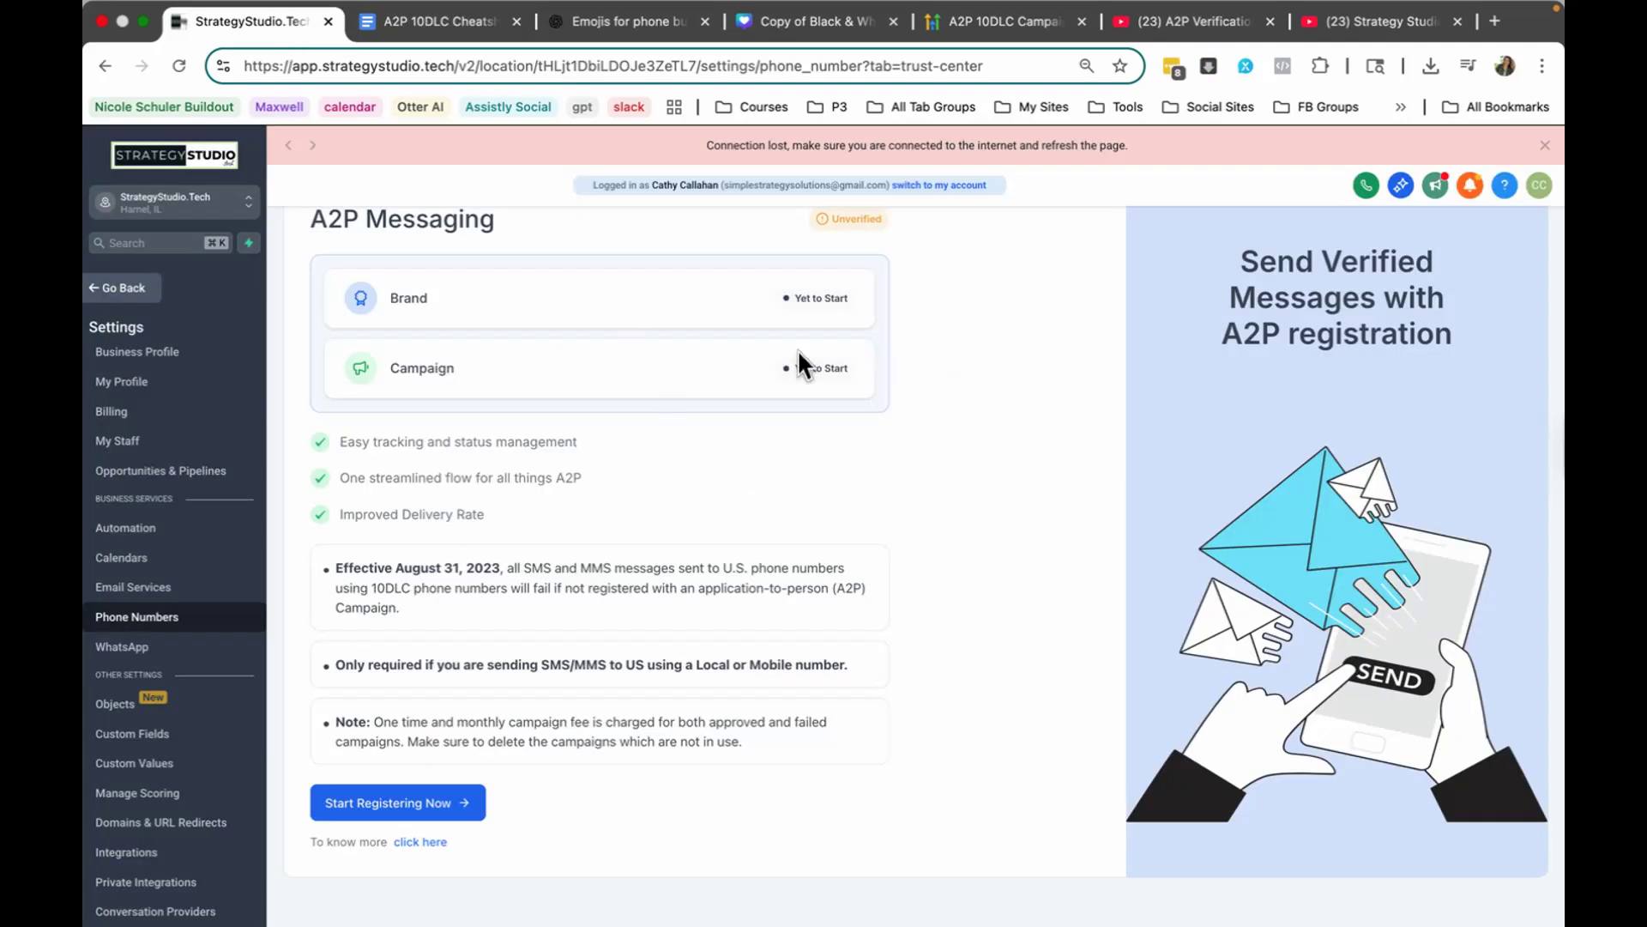
click(393, 810)
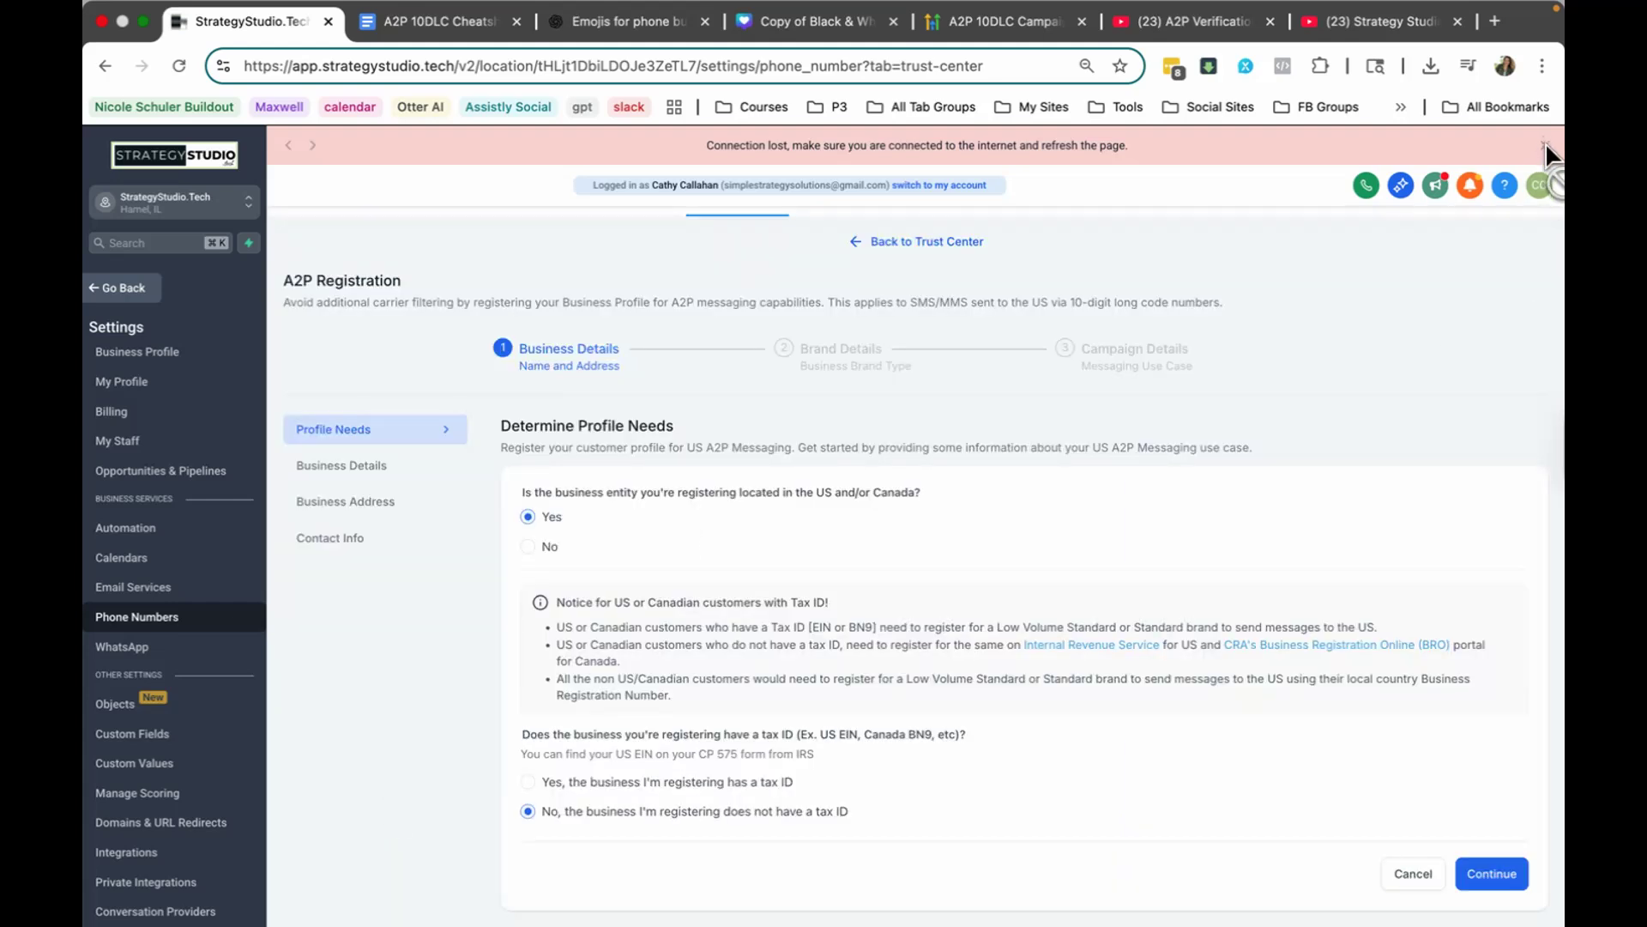
scroll(770, 523, down, 1)
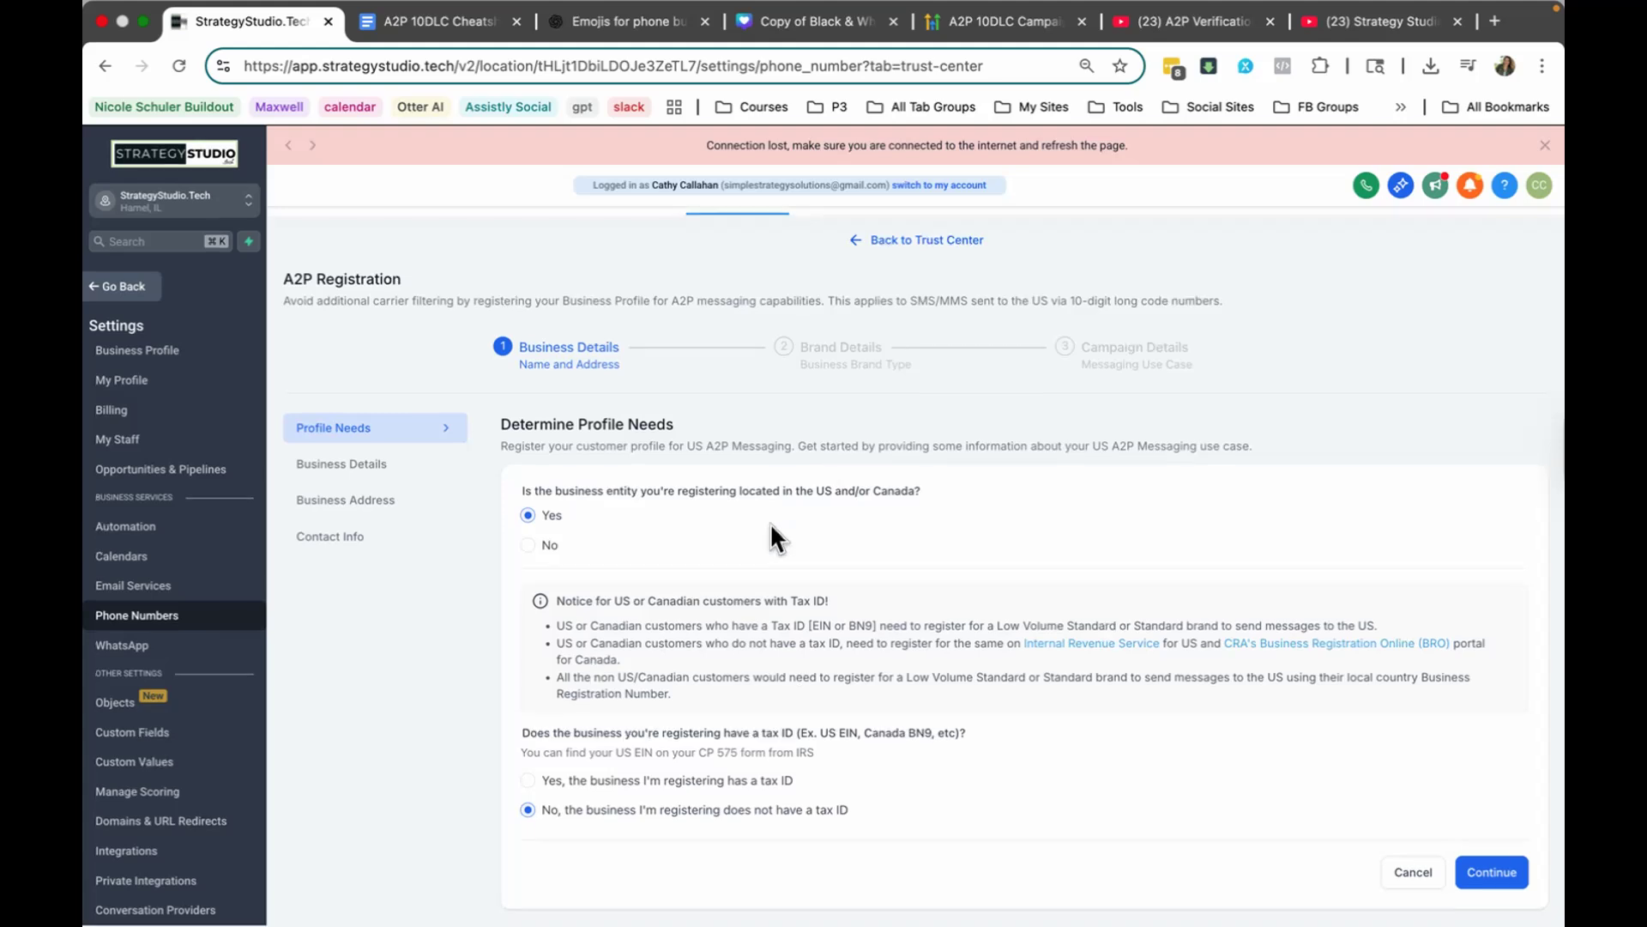
scroll(770, 523, up, 1)
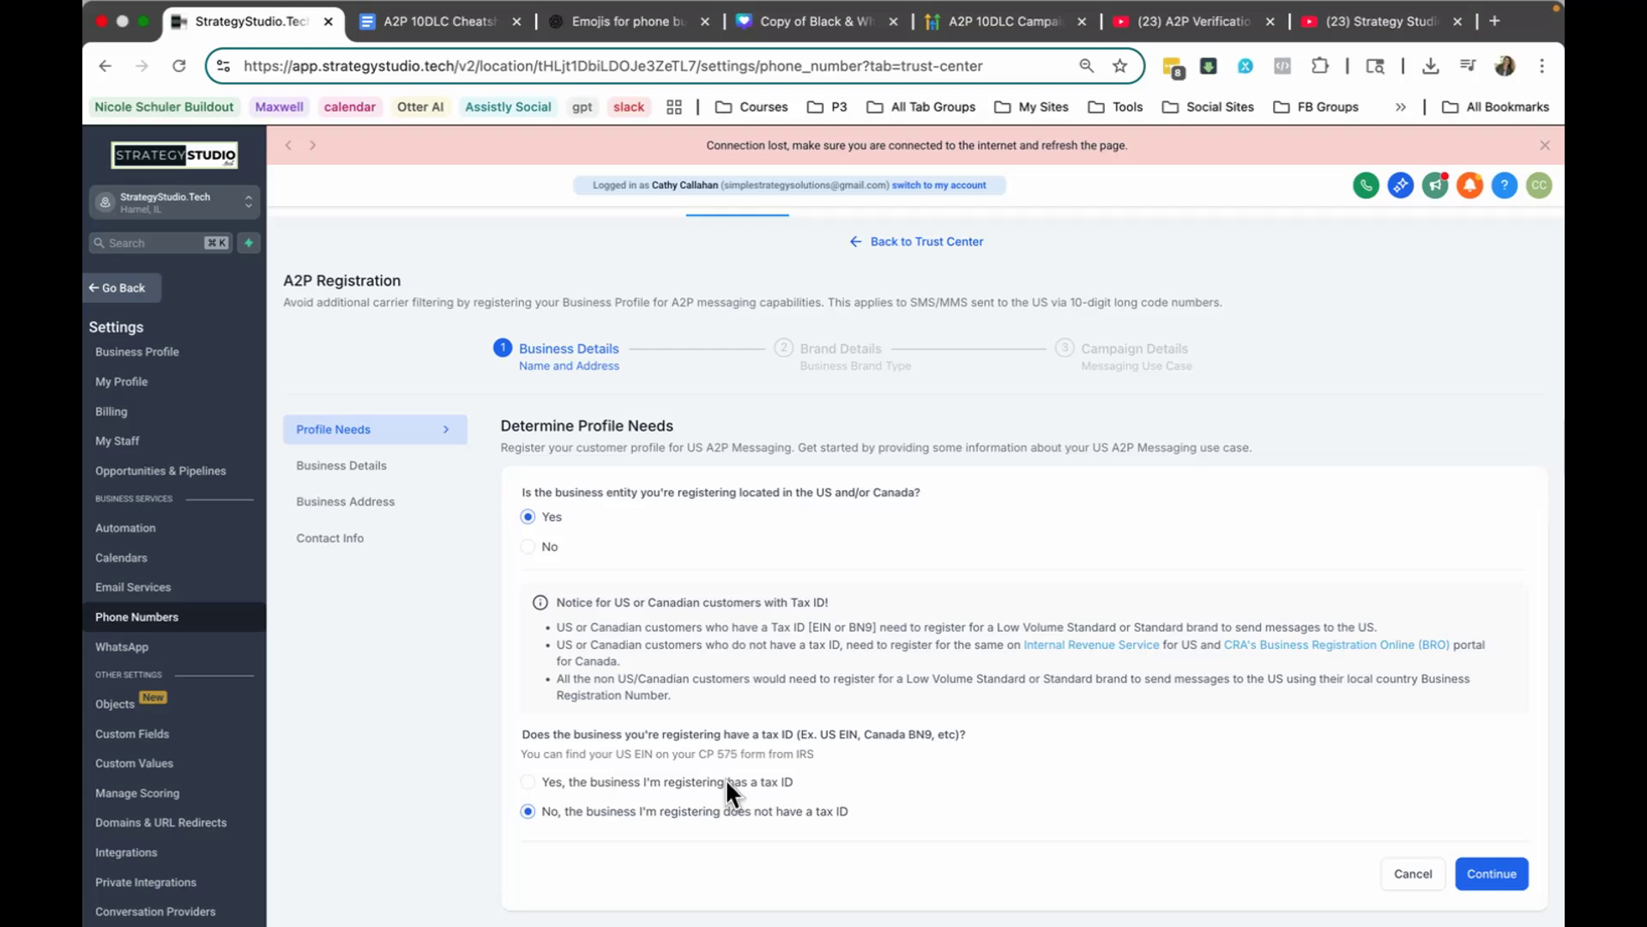
click(528, 781)
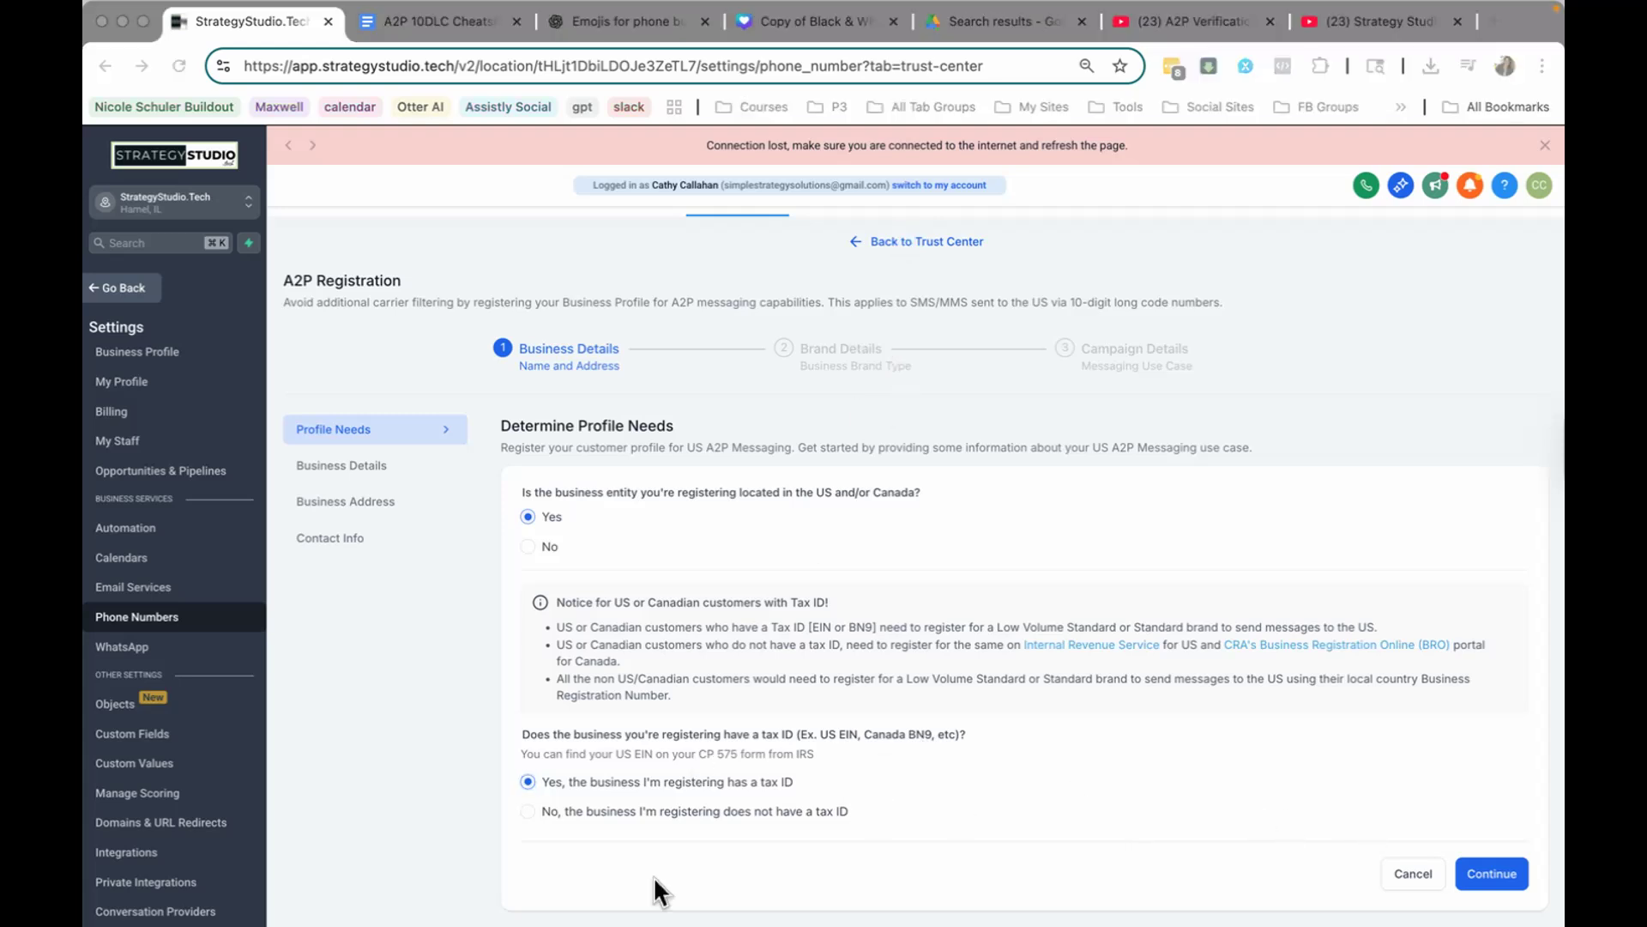
click(1498, 870)
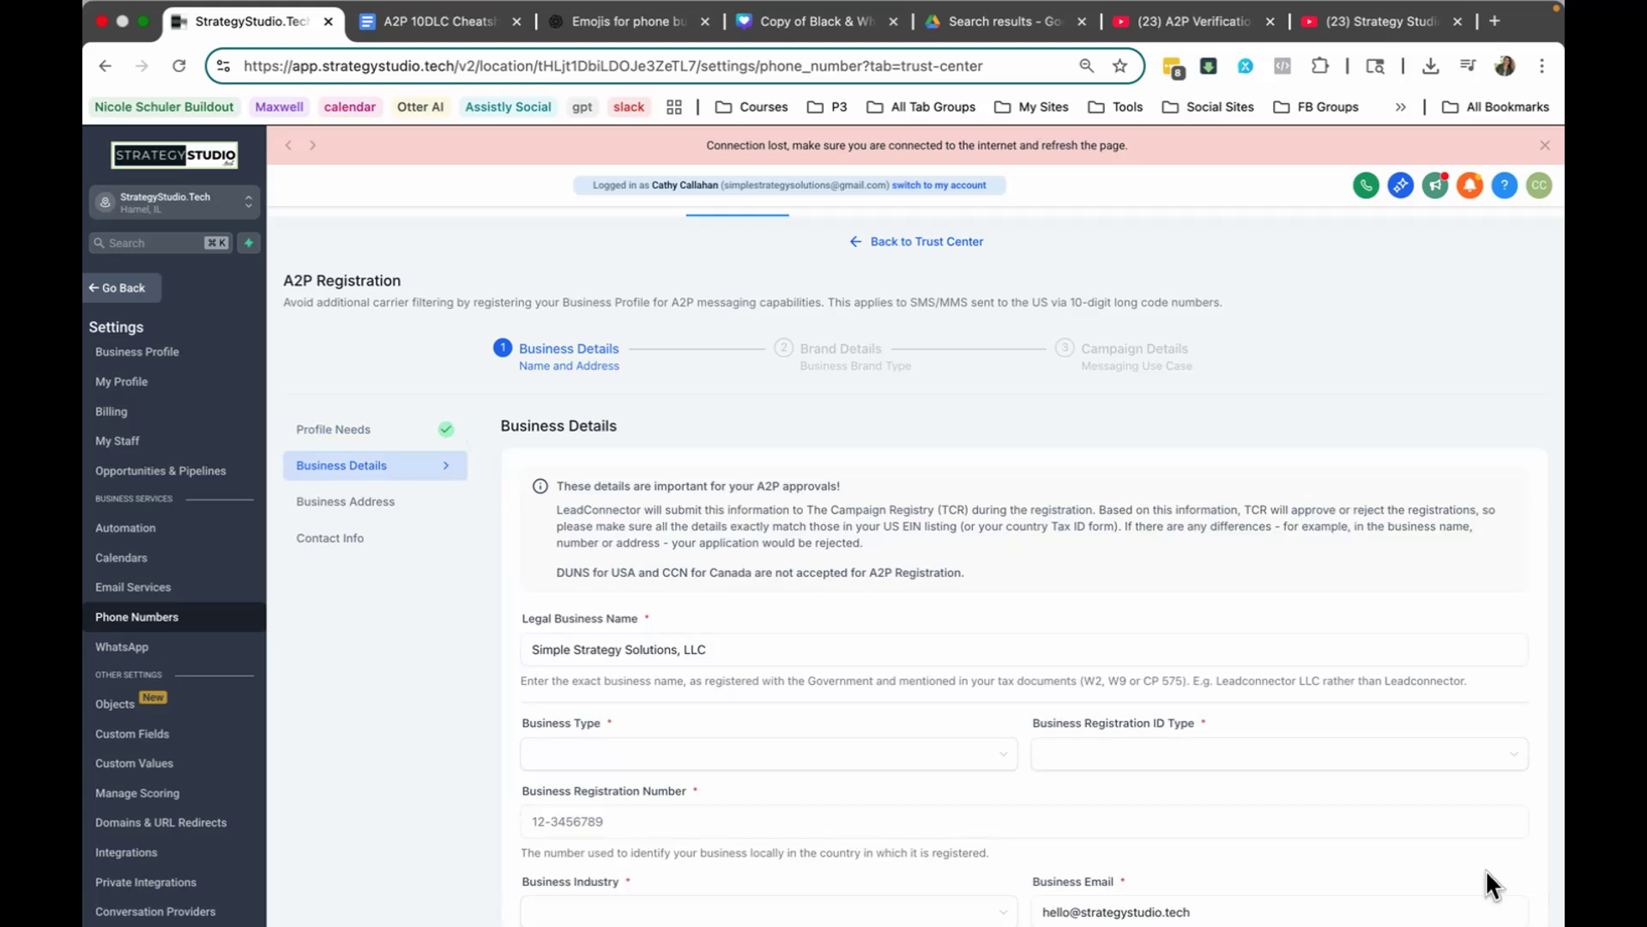
Step: Highlight the legal business name in the Business Details form to check it
click(1044, 650)
scroll(1044, 651, down, 3)
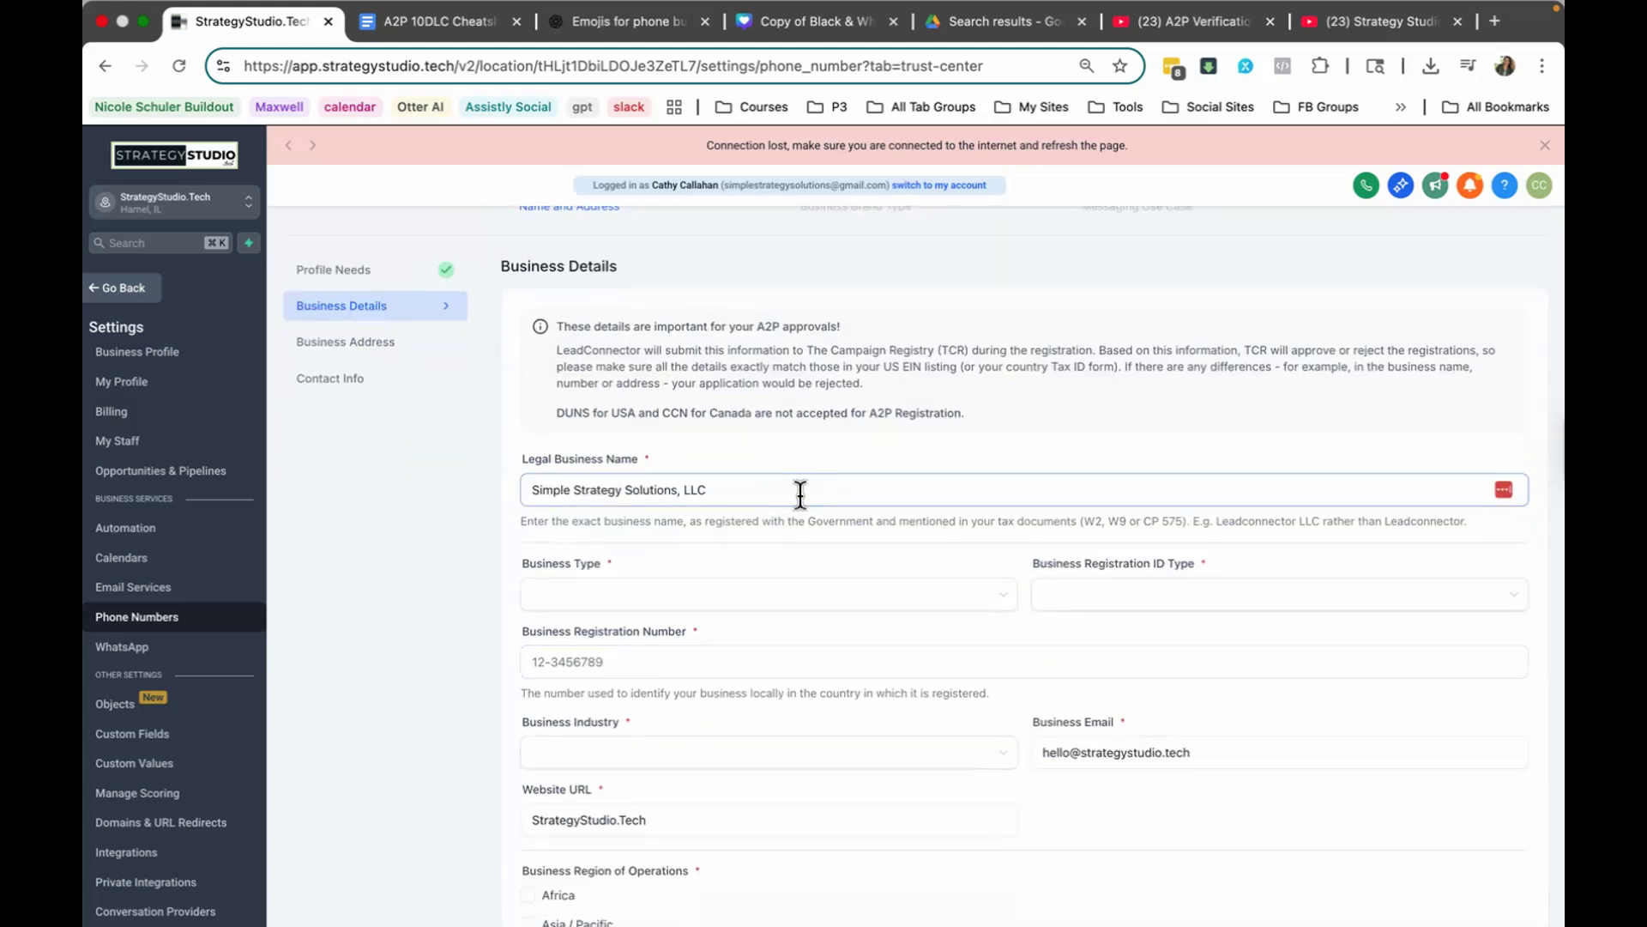
click(797, 490)
drag(680, 489, 411, 494)
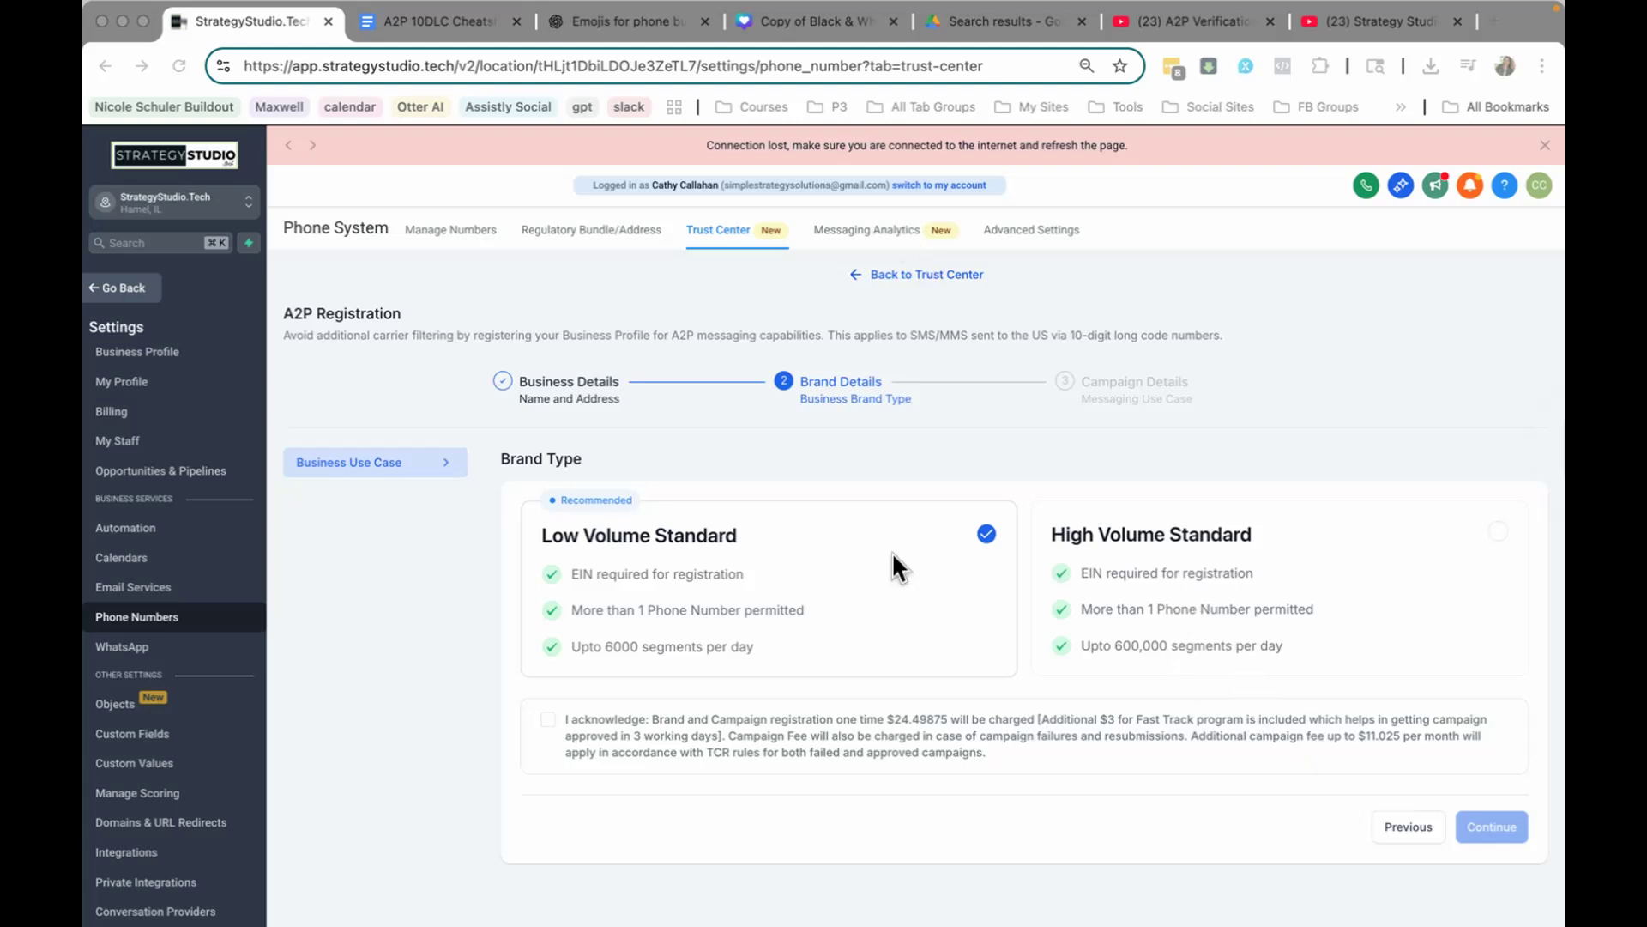
Step: Acknowledge the brand and campaign registration fees for the Low Volume Standard brand type
click(553, 716)
click(550, 718)
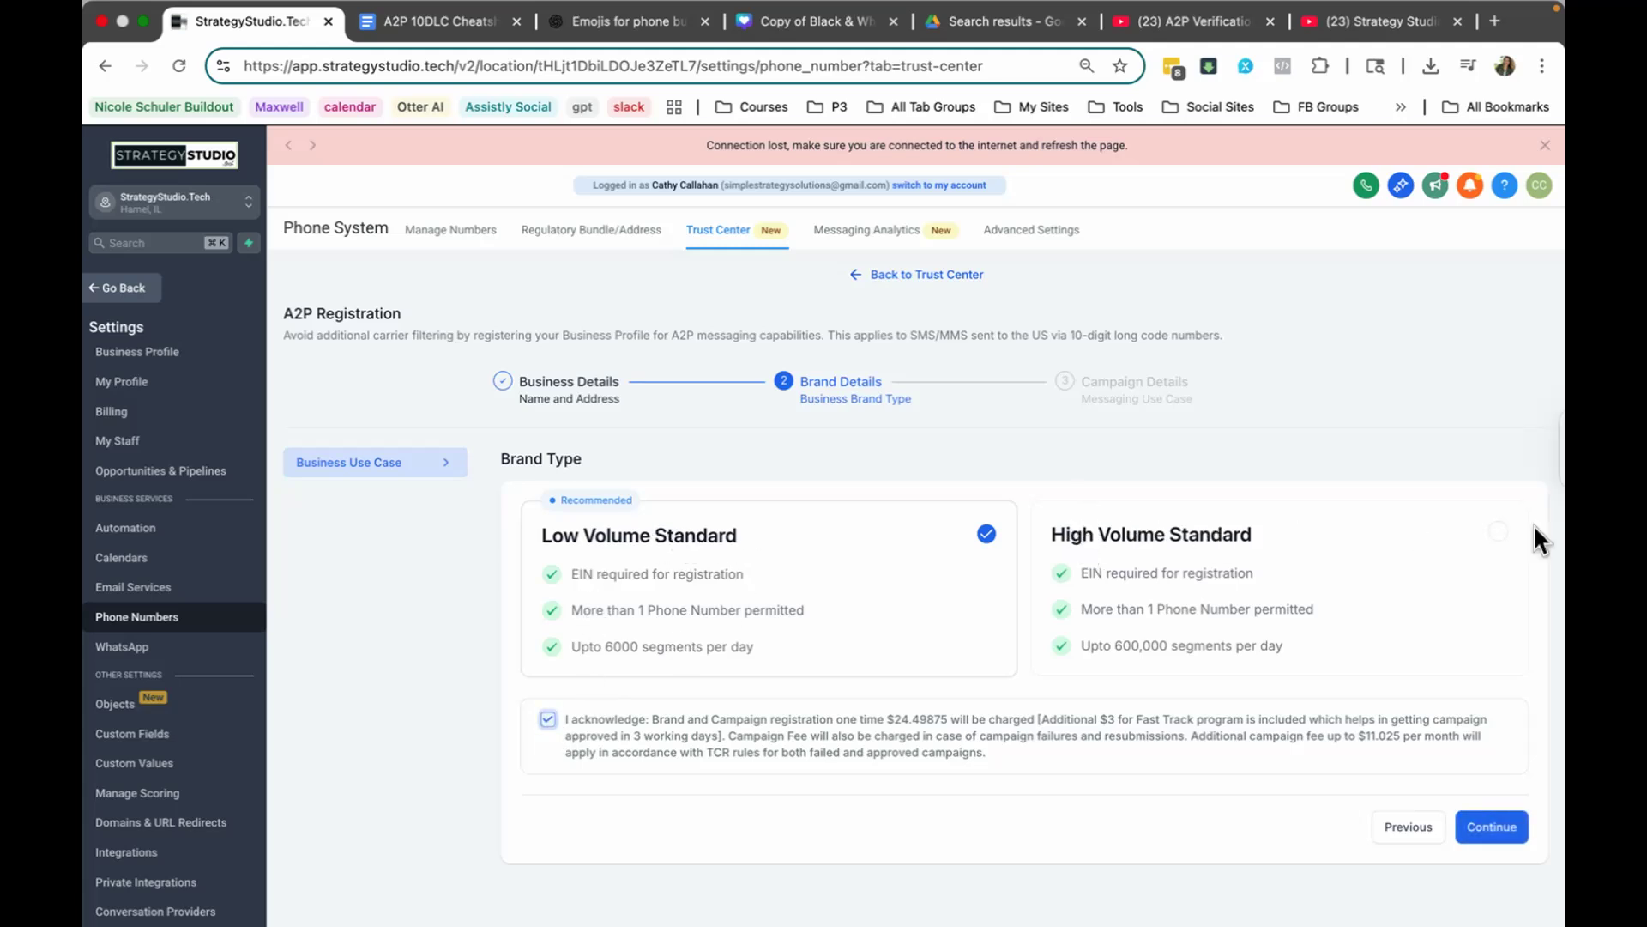
Step: Compare the High Volume Standard brand type's fees, reselect Low Volume Standard and continue to Campaign Details
click(1498, 532)
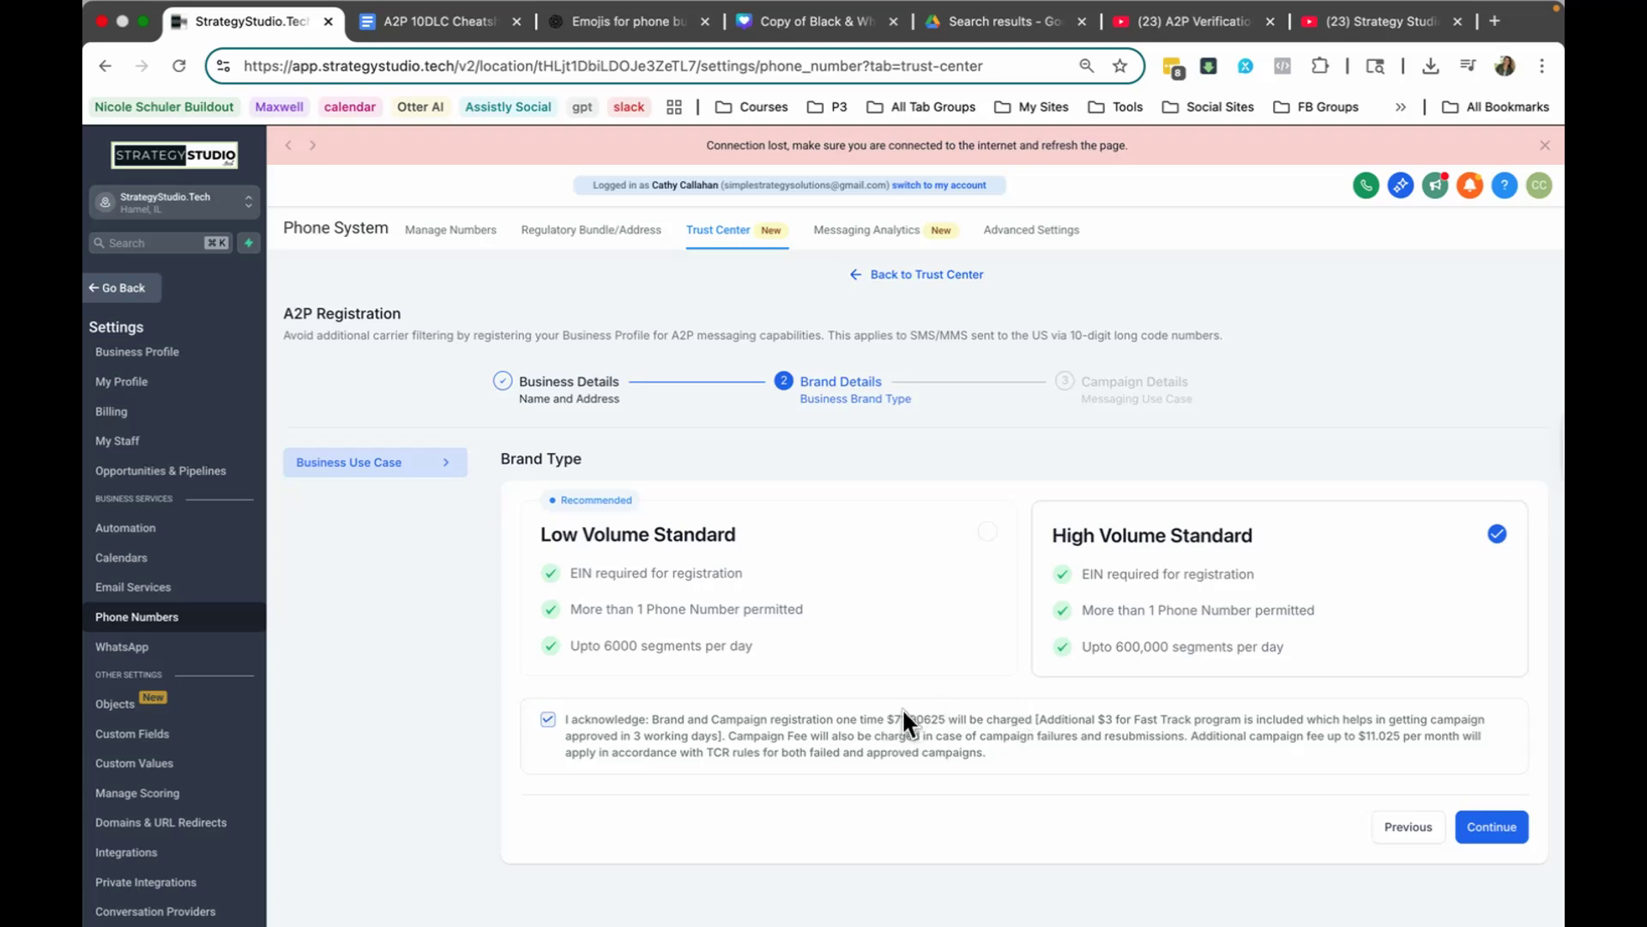
click(985, 536)
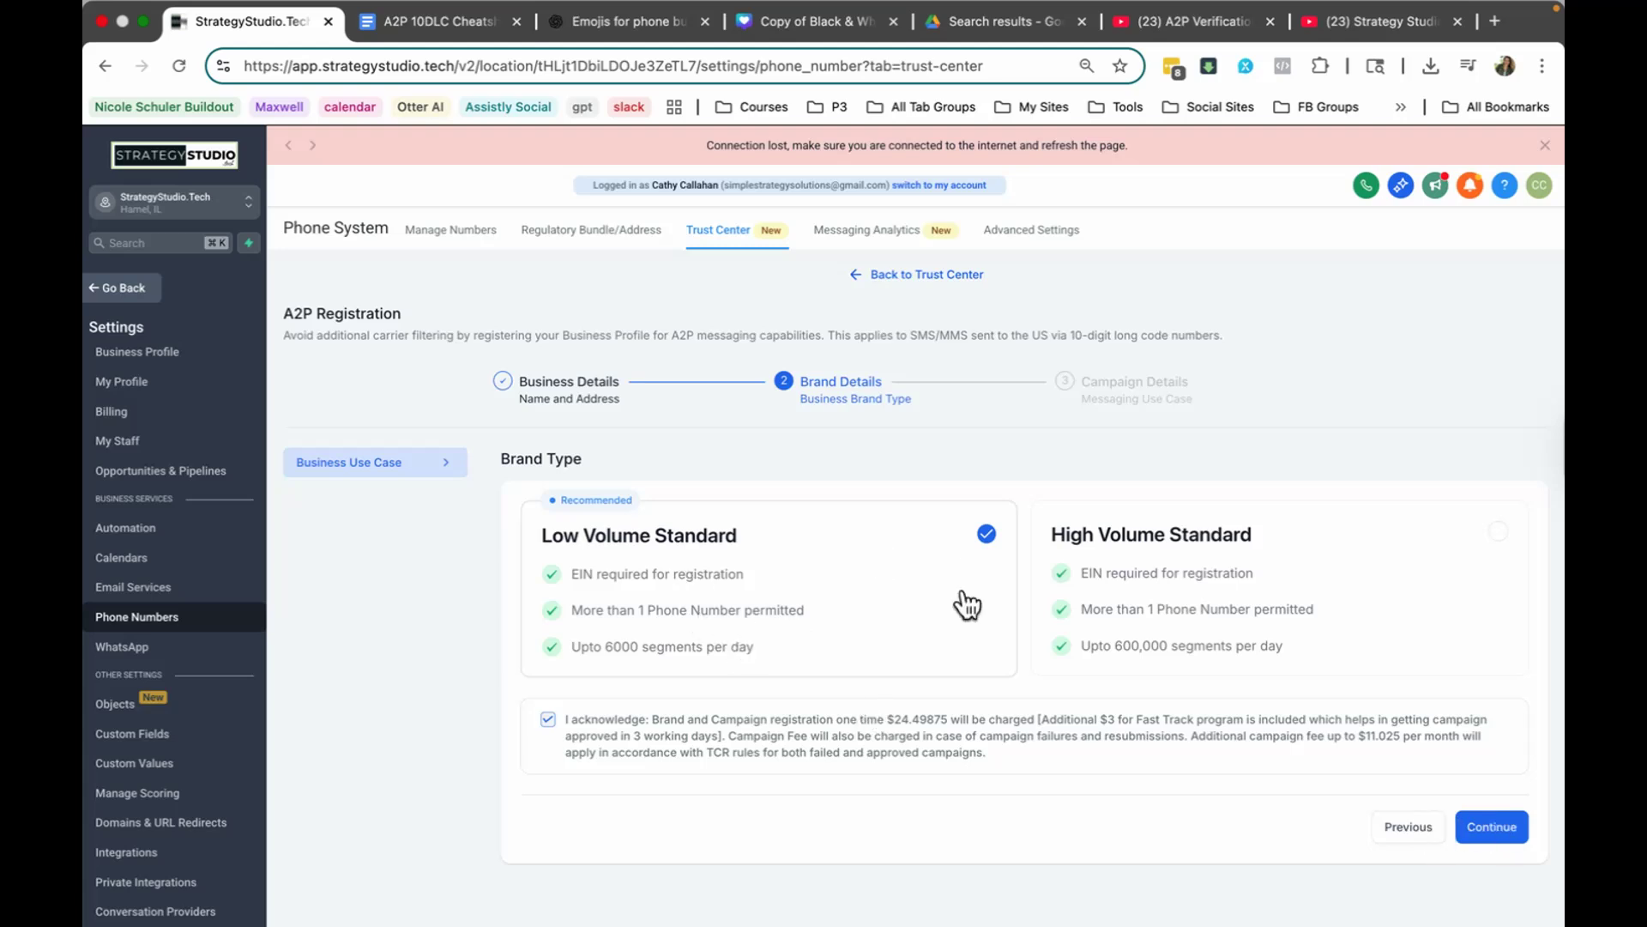
click(1484, 825)
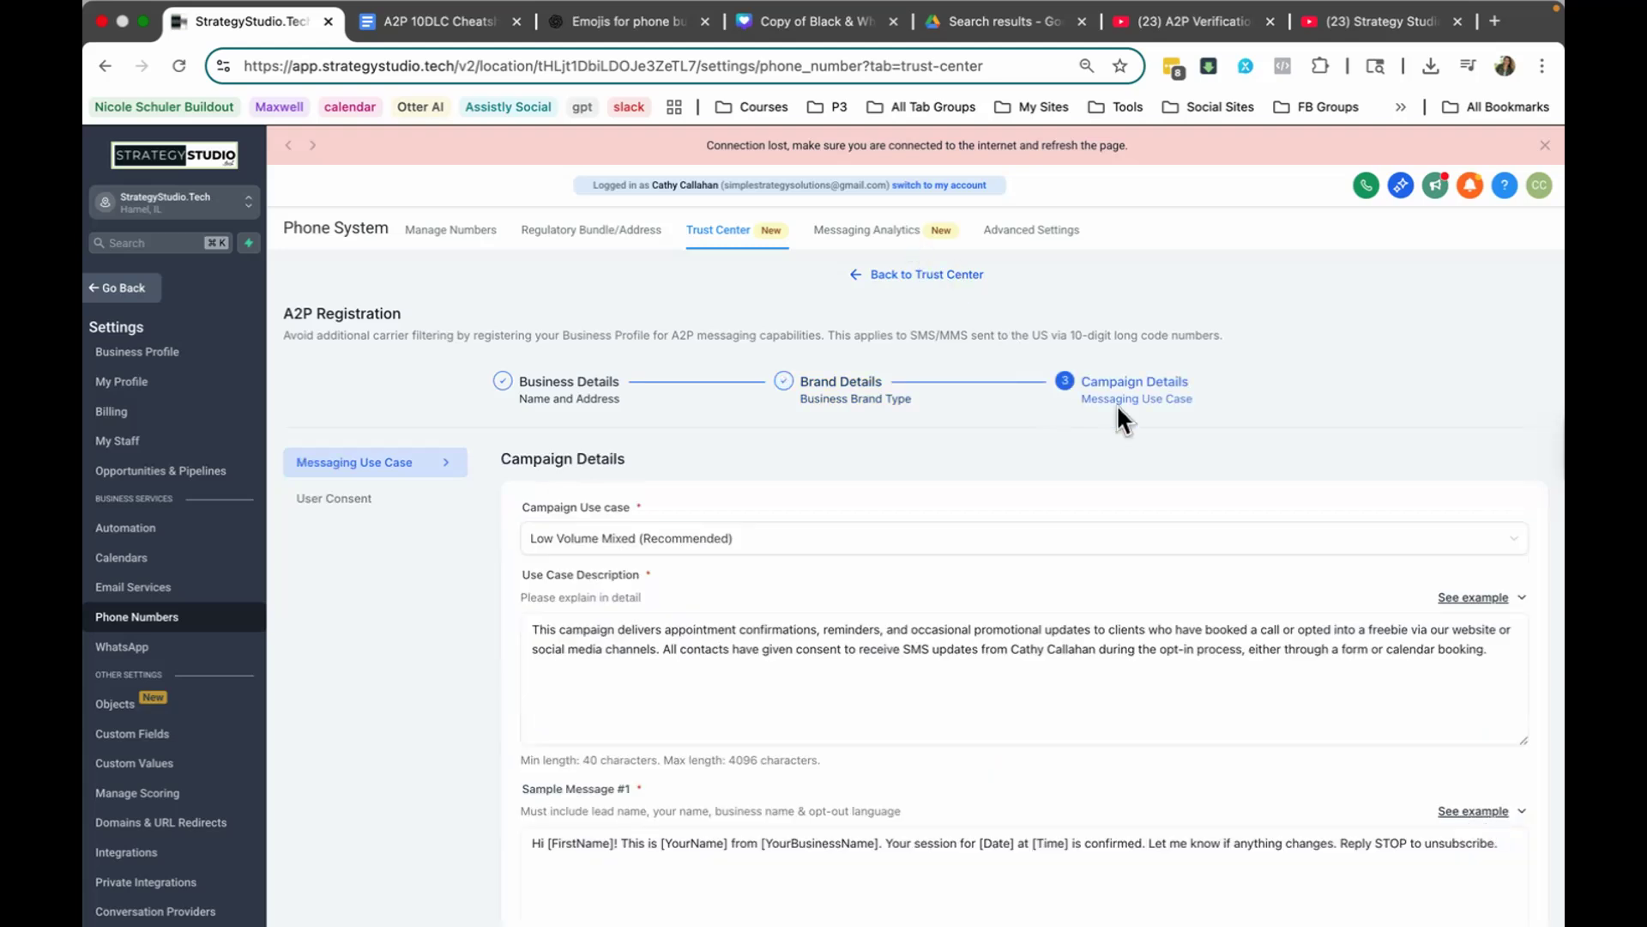
Step: Replace the Use Case Description with the template text from the A2P 10DLC Cheatsheet and check the field's built-in examples
scroll(1028, 416, down, 3)
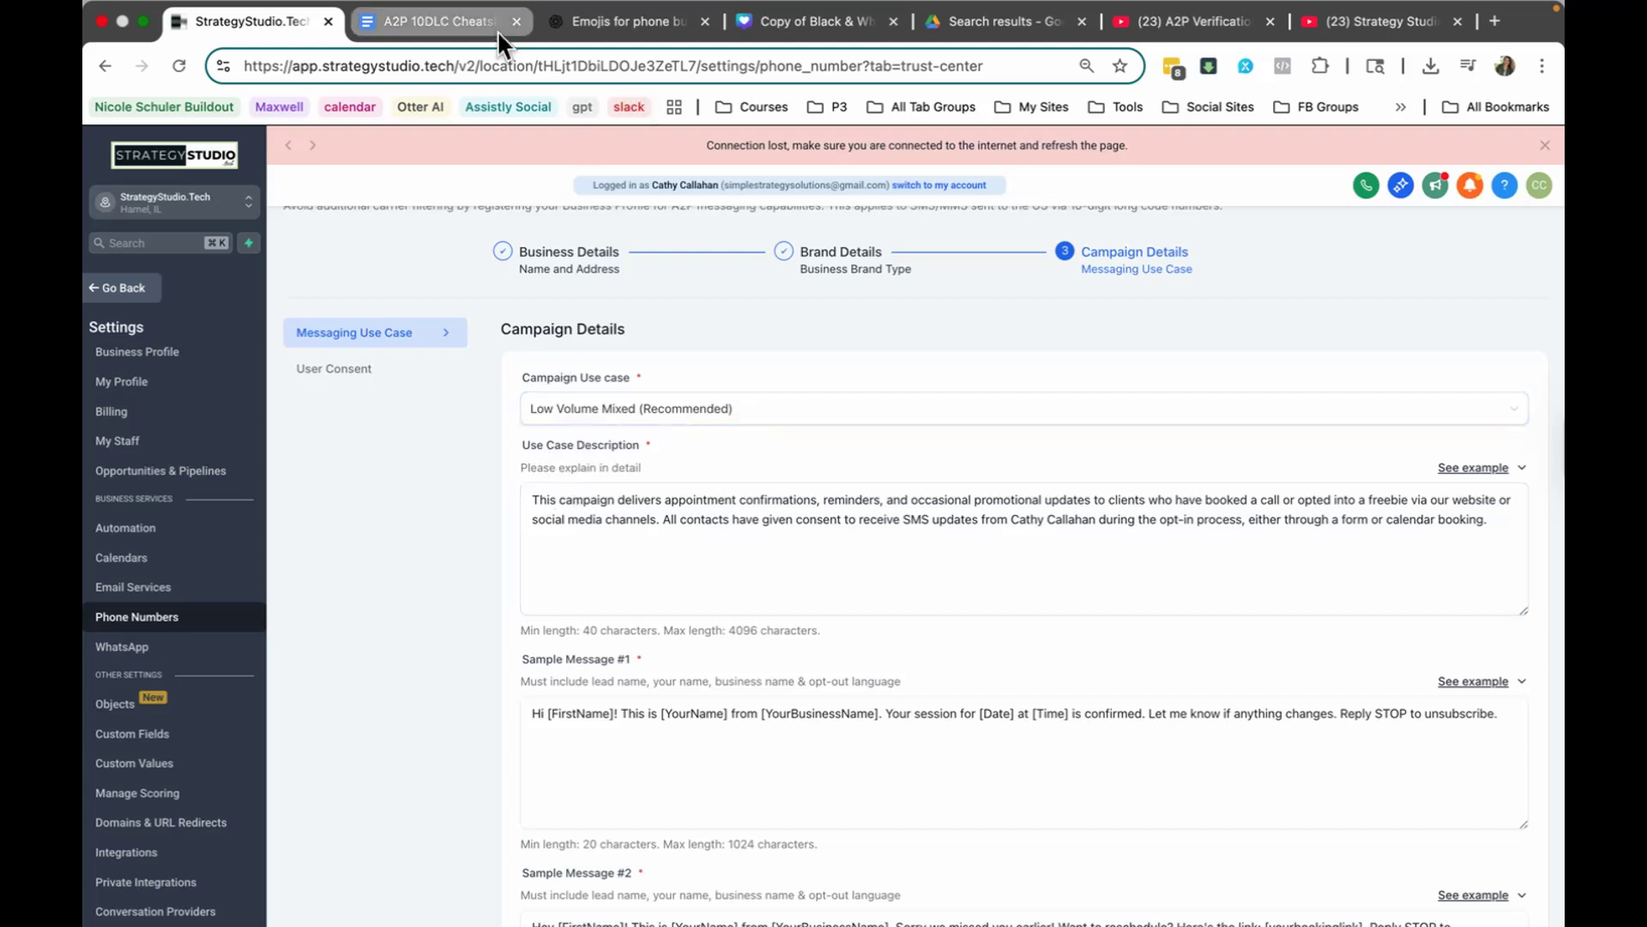
click(457, 23)
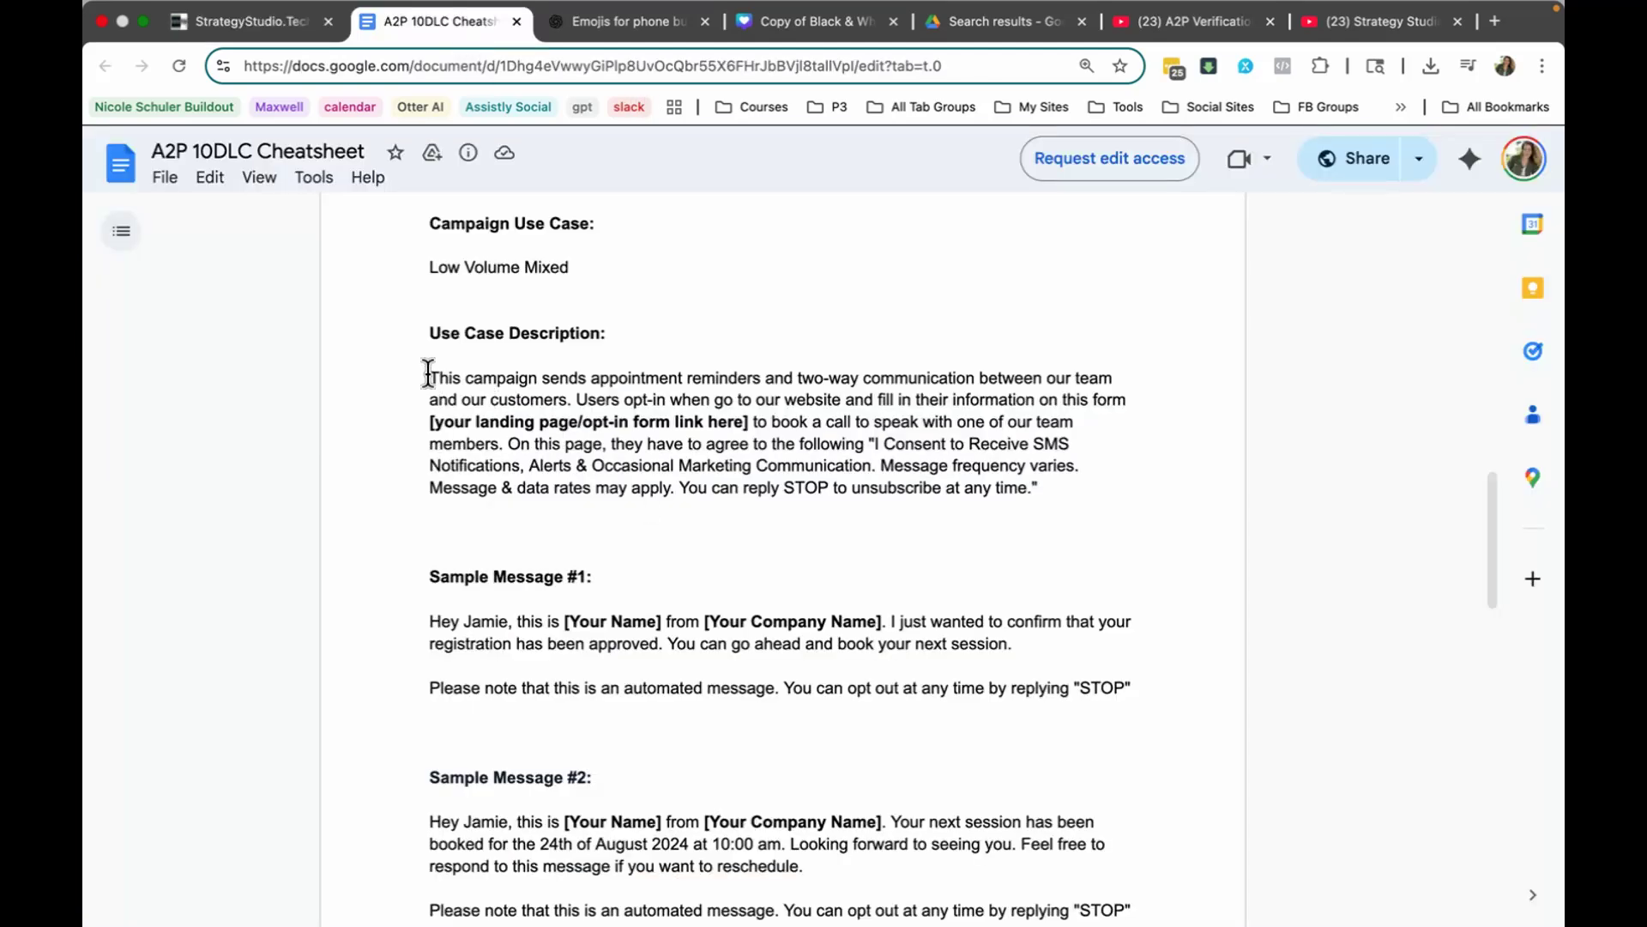
drag(431, 376, 1109, 518)
key(super+c)
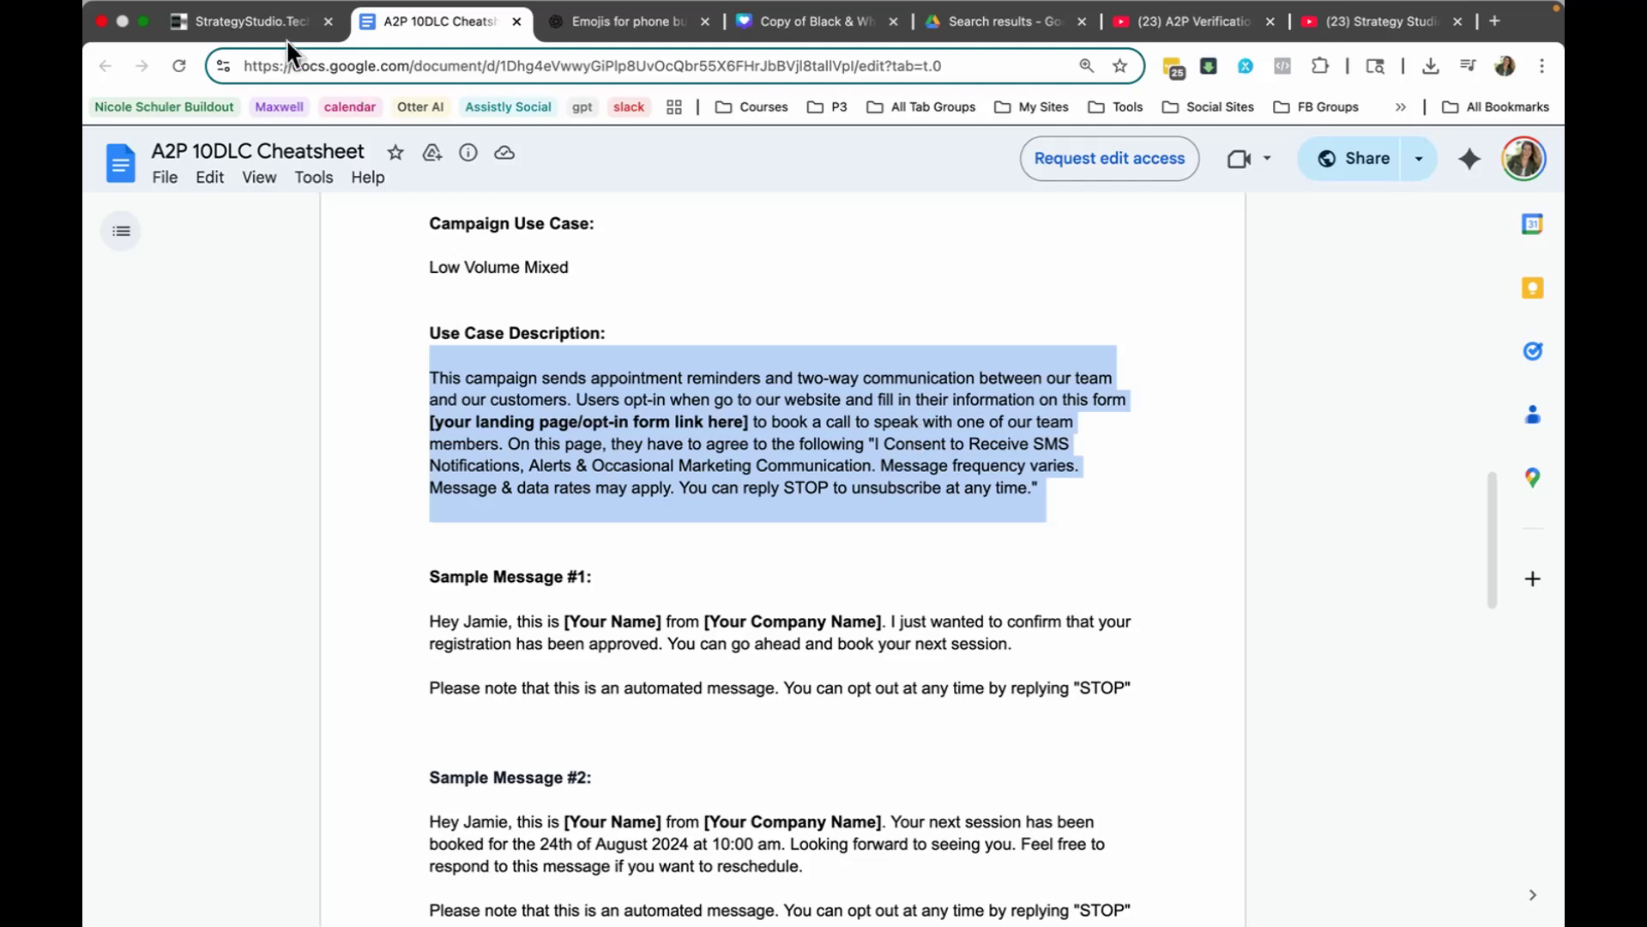
click(257, 24)
drag(547, 508, 1407, 570)
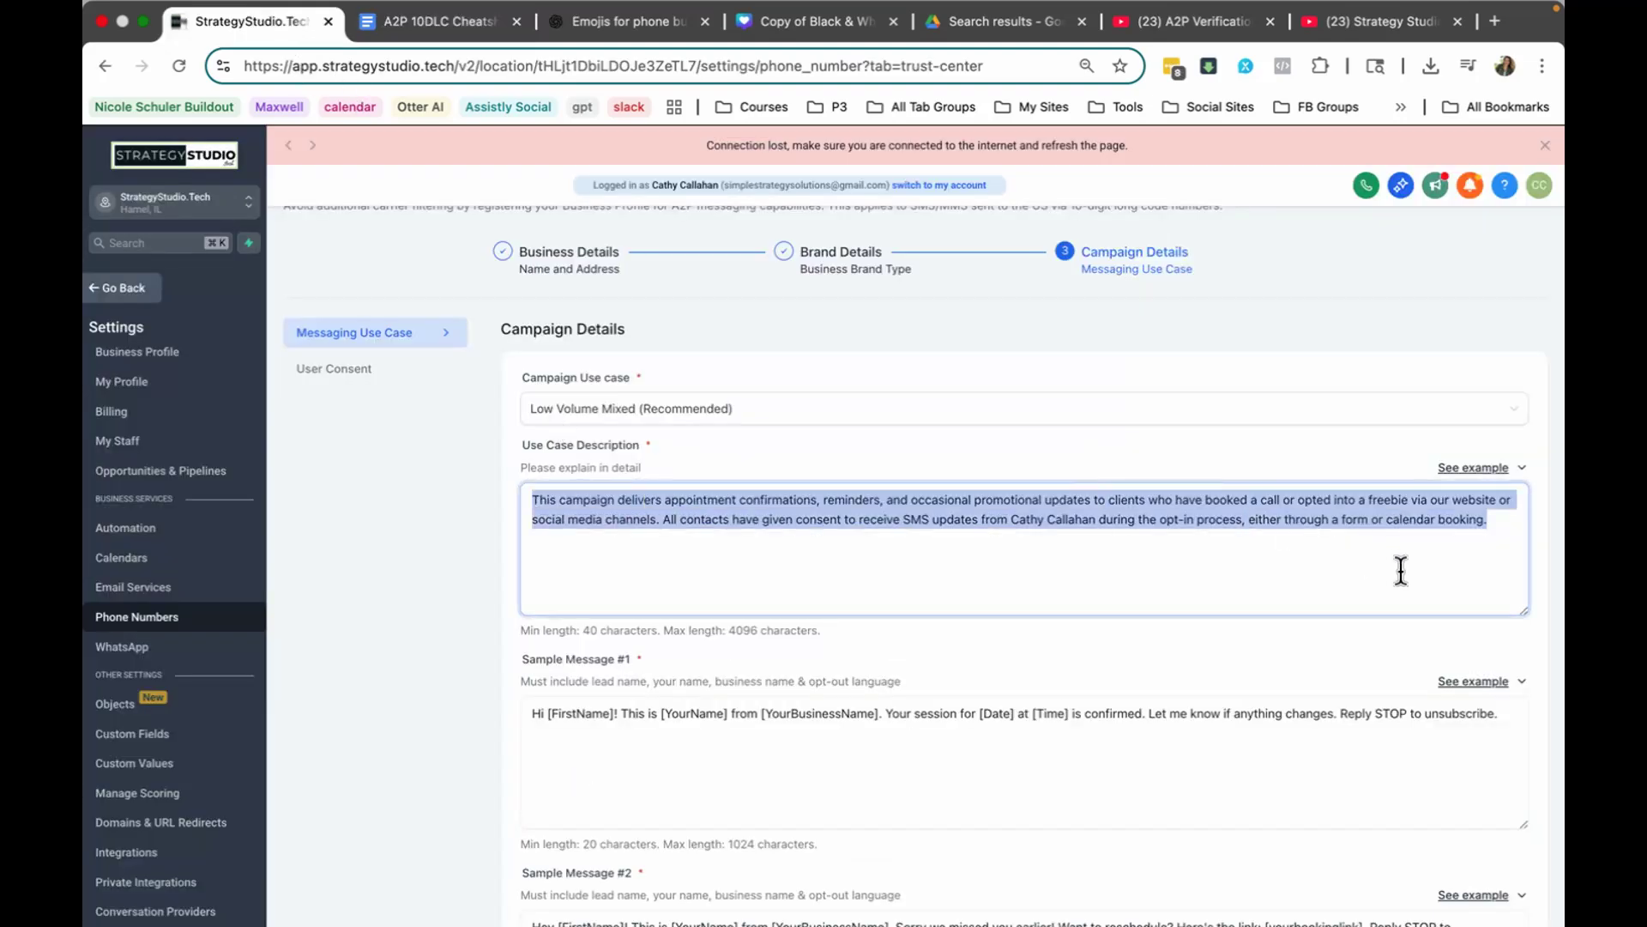
key(super+v)
click(1495, 475)
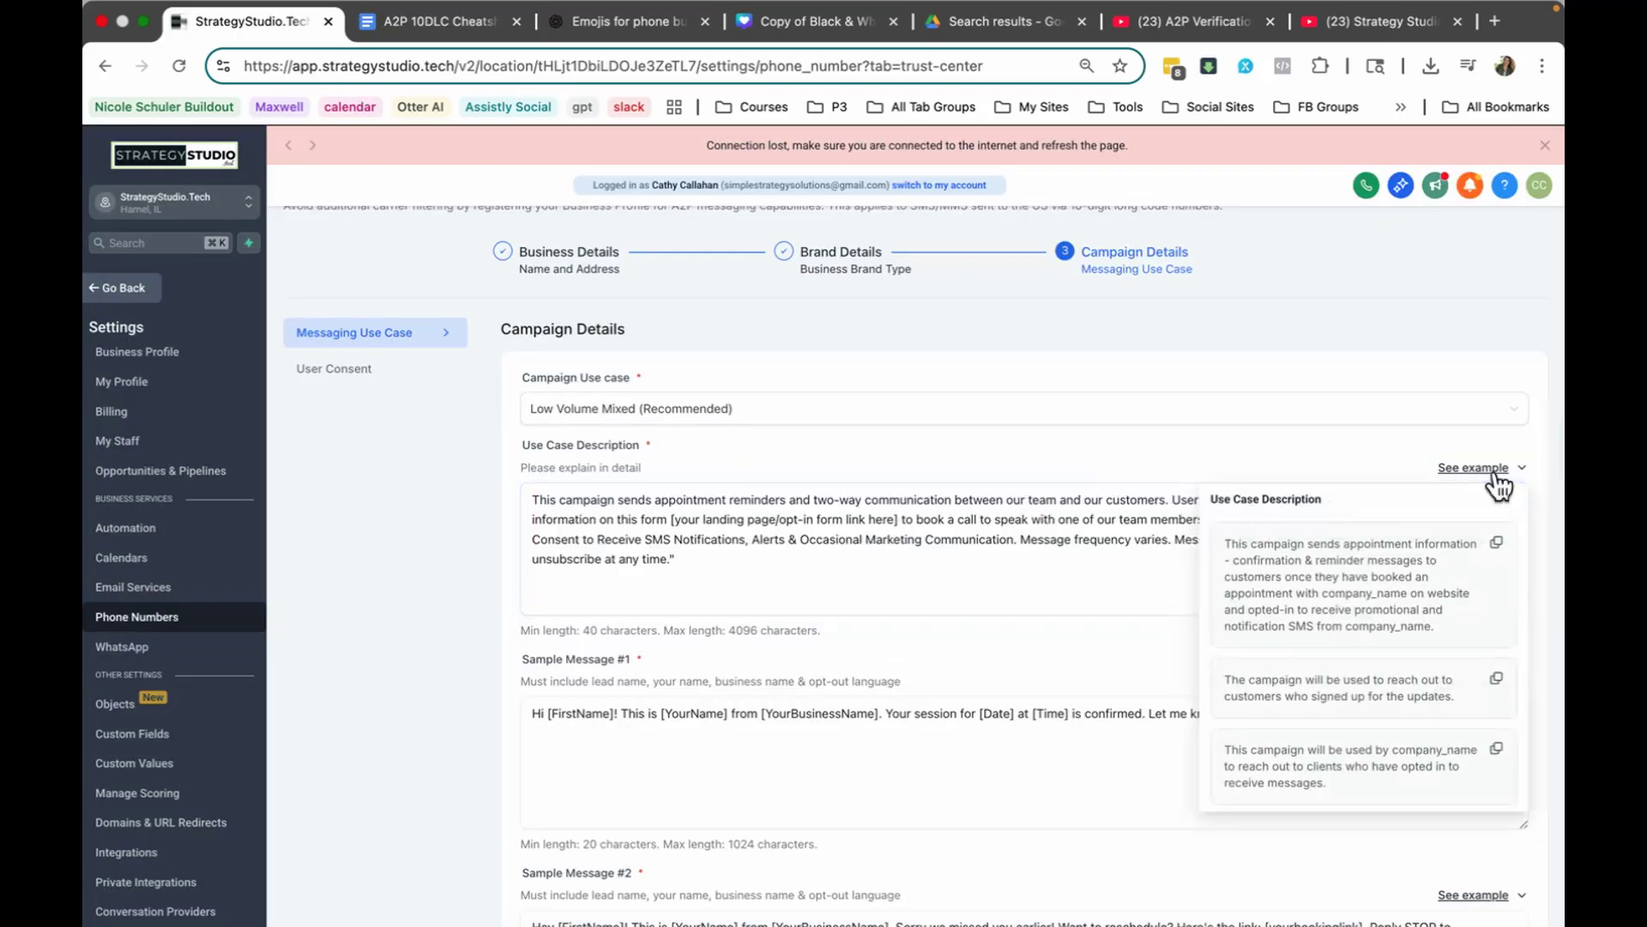
click(963, 570)
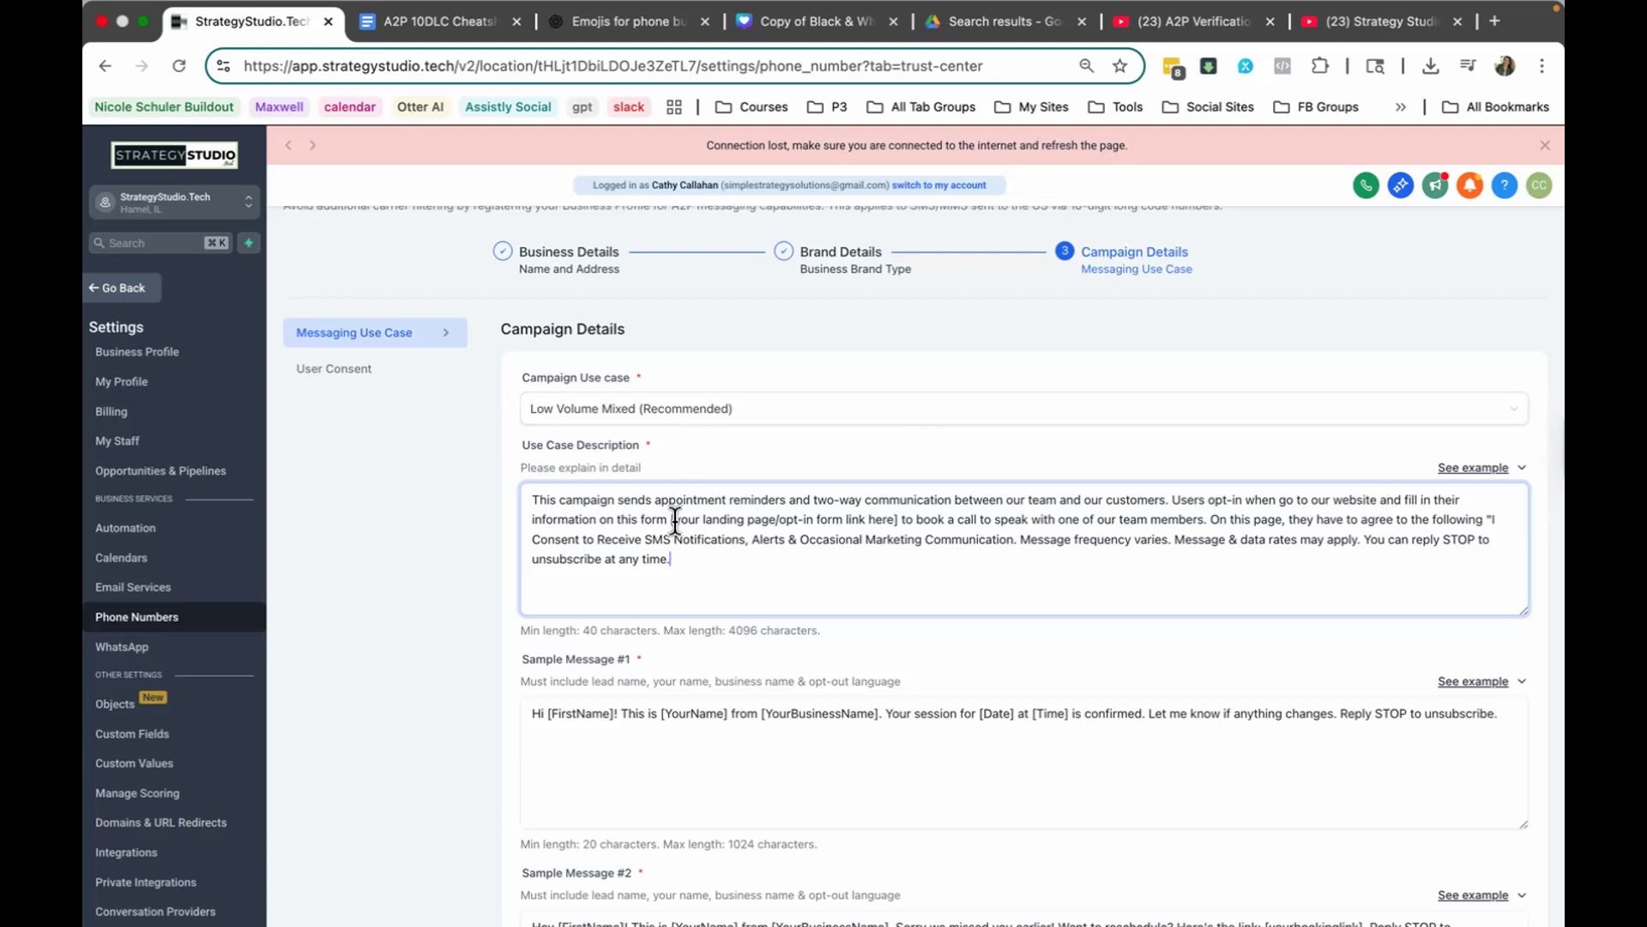
Step: Mark the opt-in link placeholder in the description, duplicate the browser tab and open the A2P Funnel folder under Sites in the copy
drag(670, 519, 899, 519)
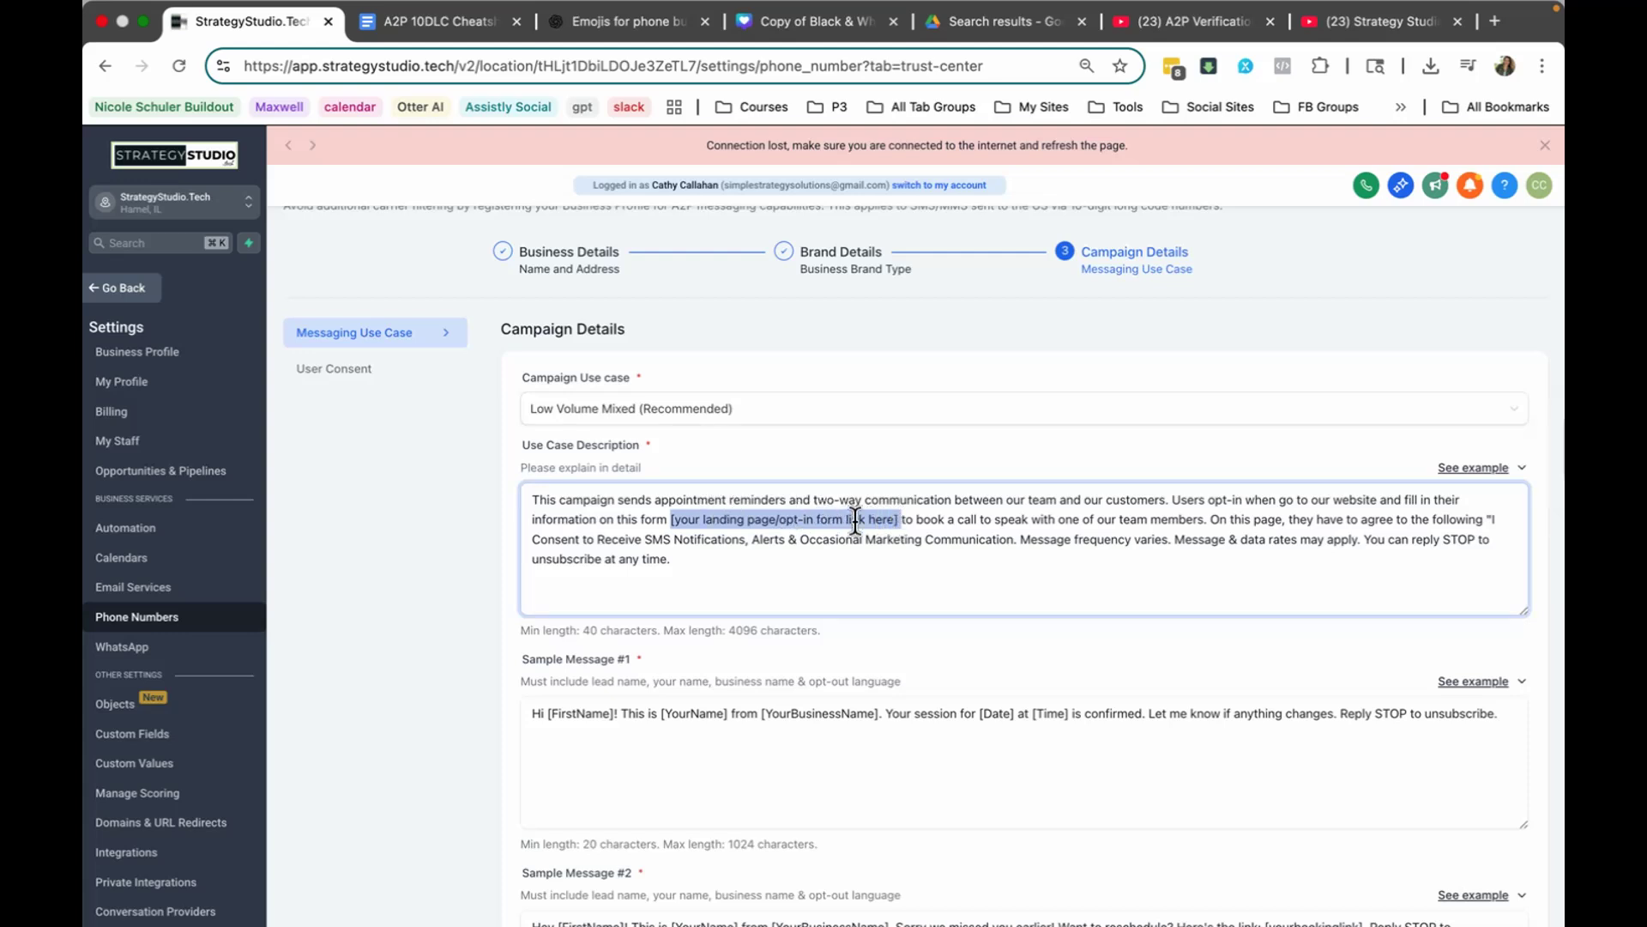
right_click(228, 13)
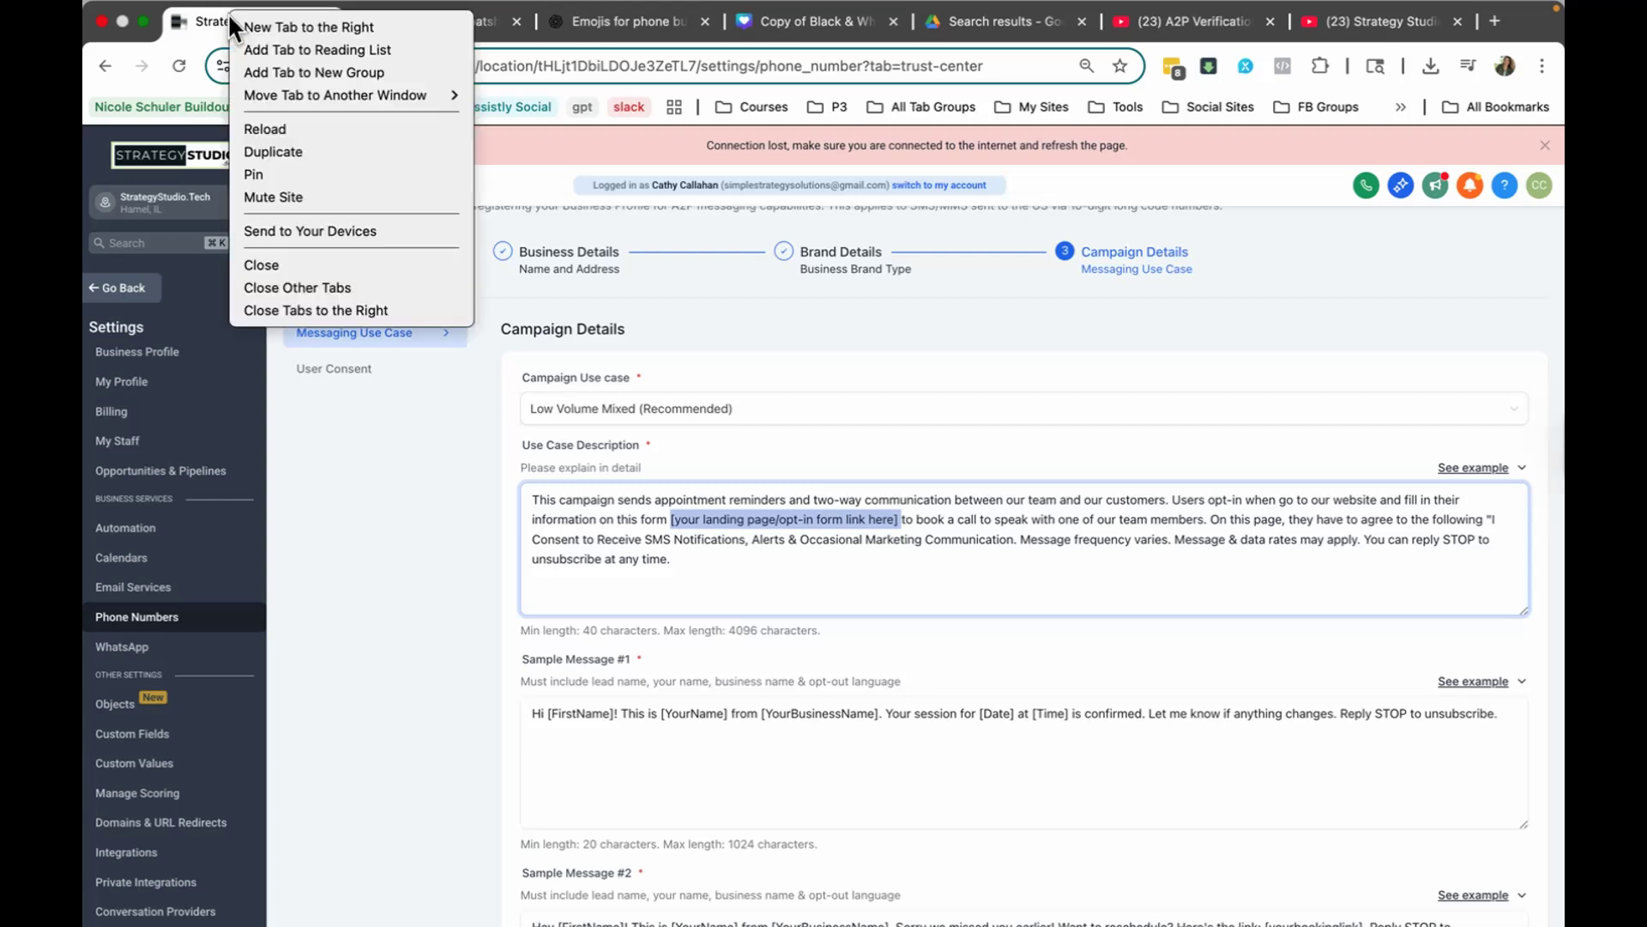
click(295, 146)
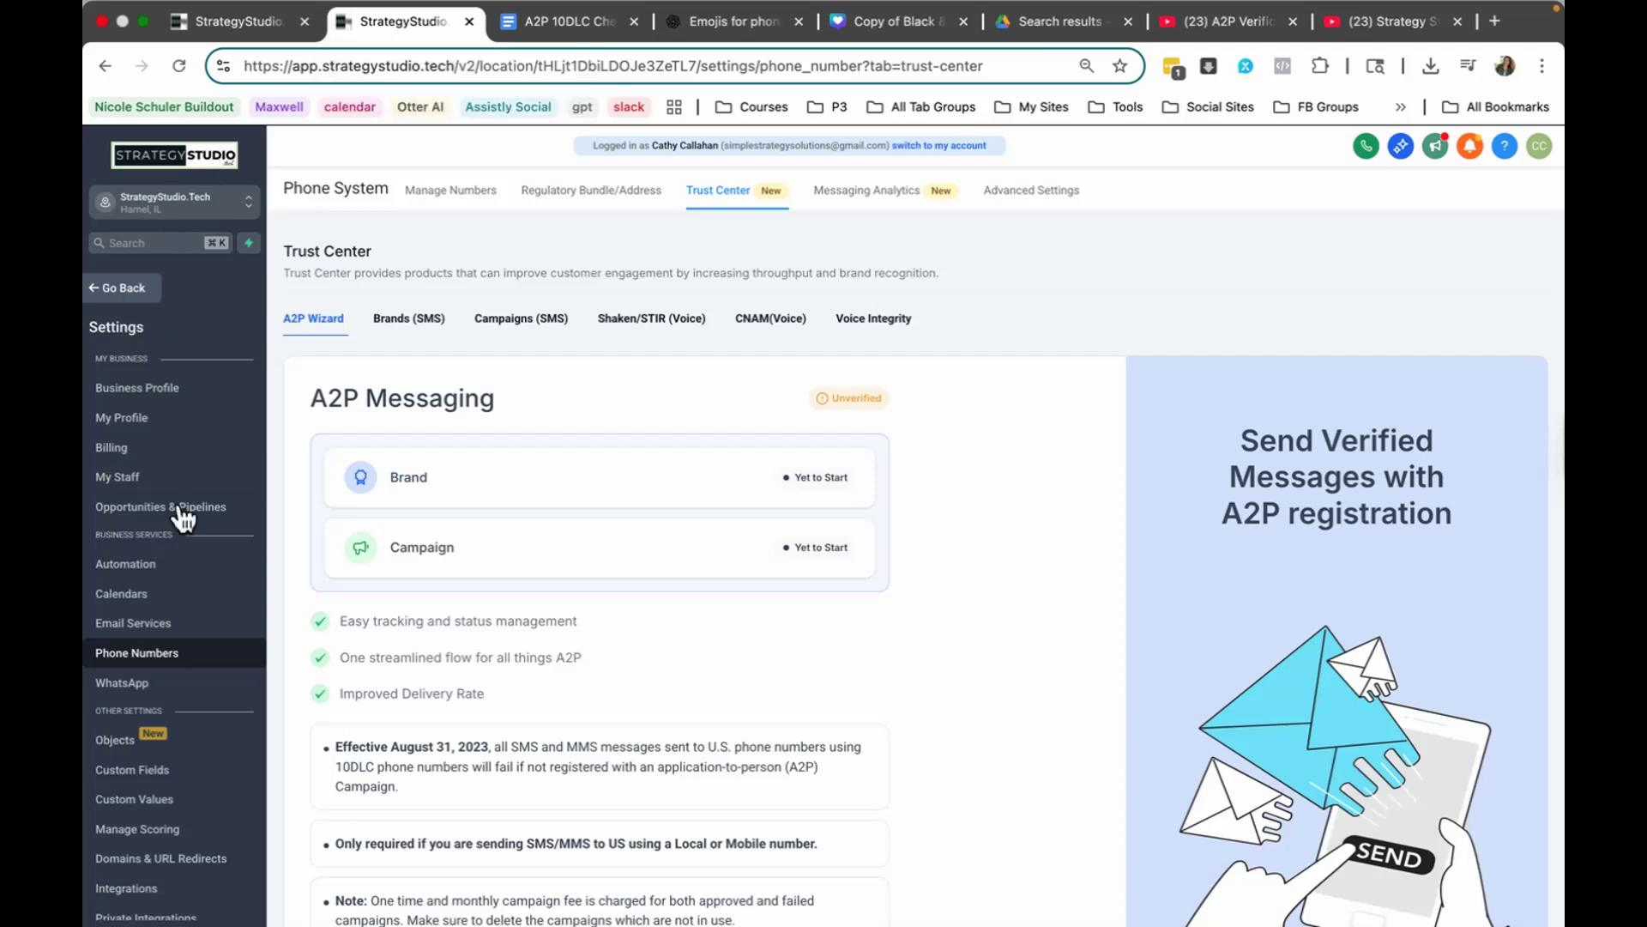
click(121, 290)
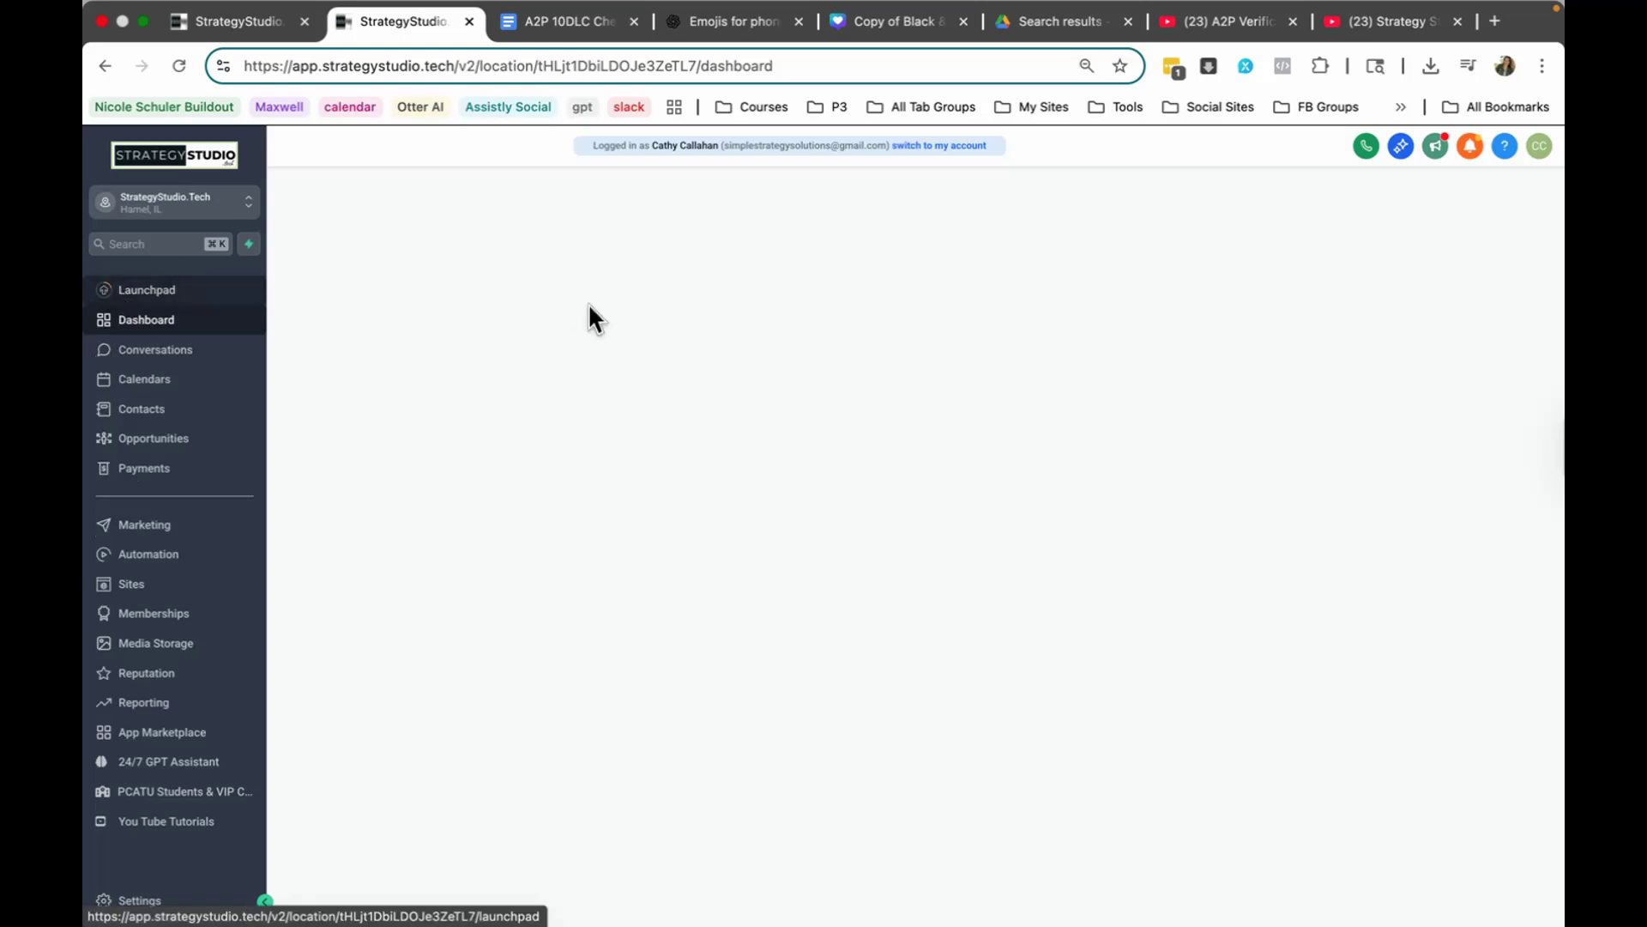
click(136, 585)
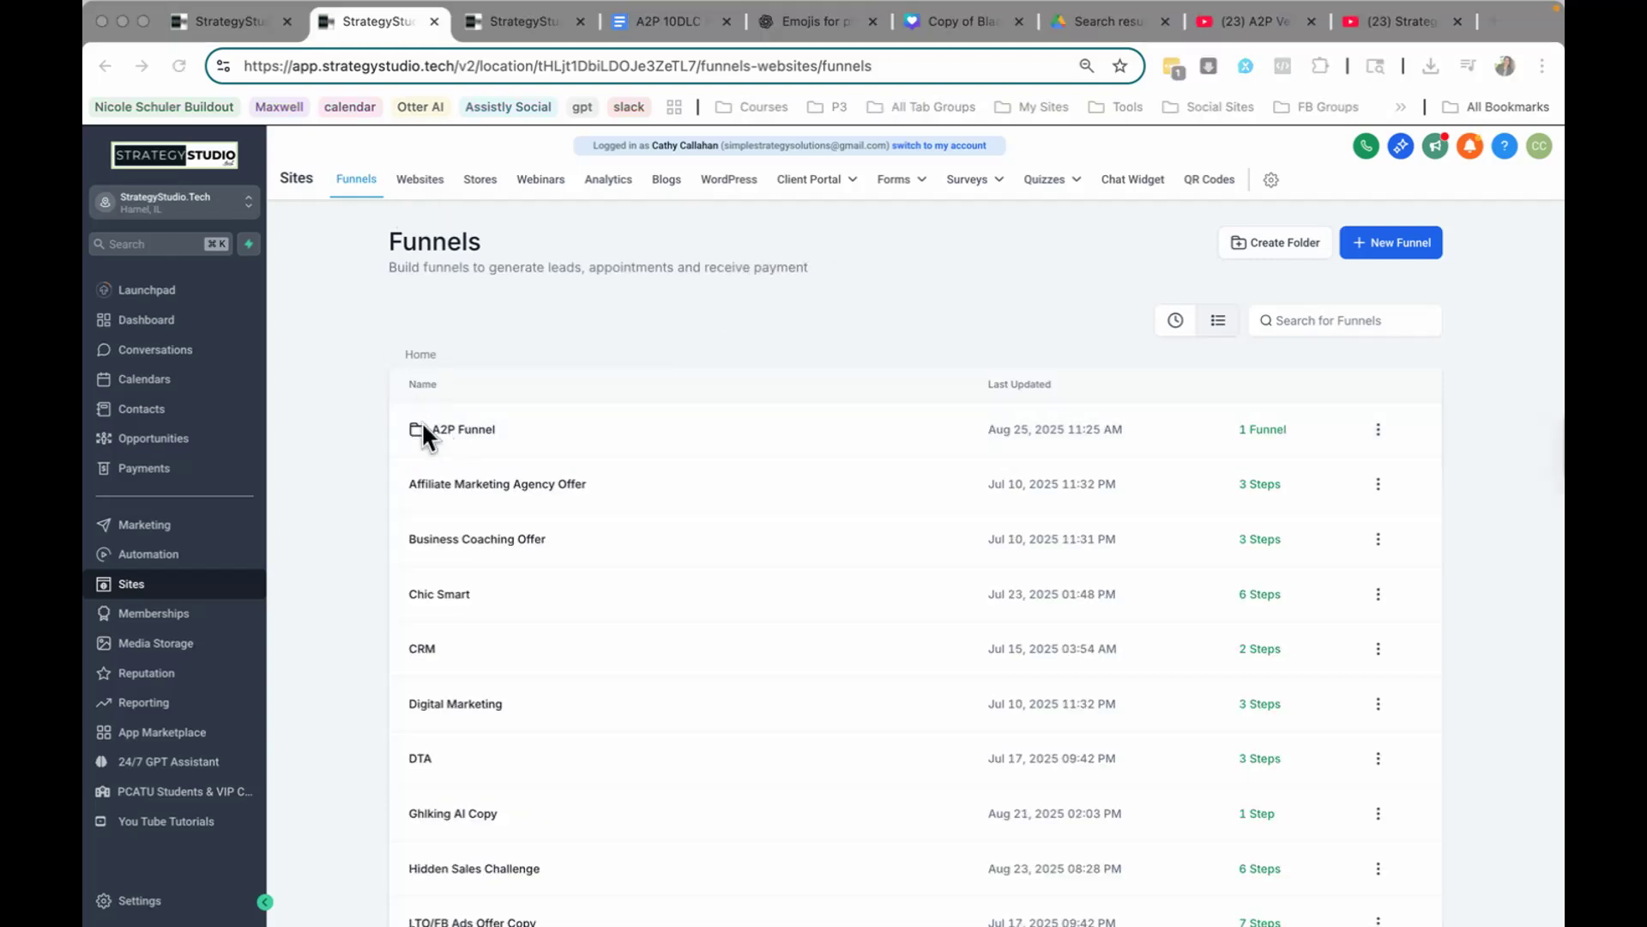
click(449, 430)
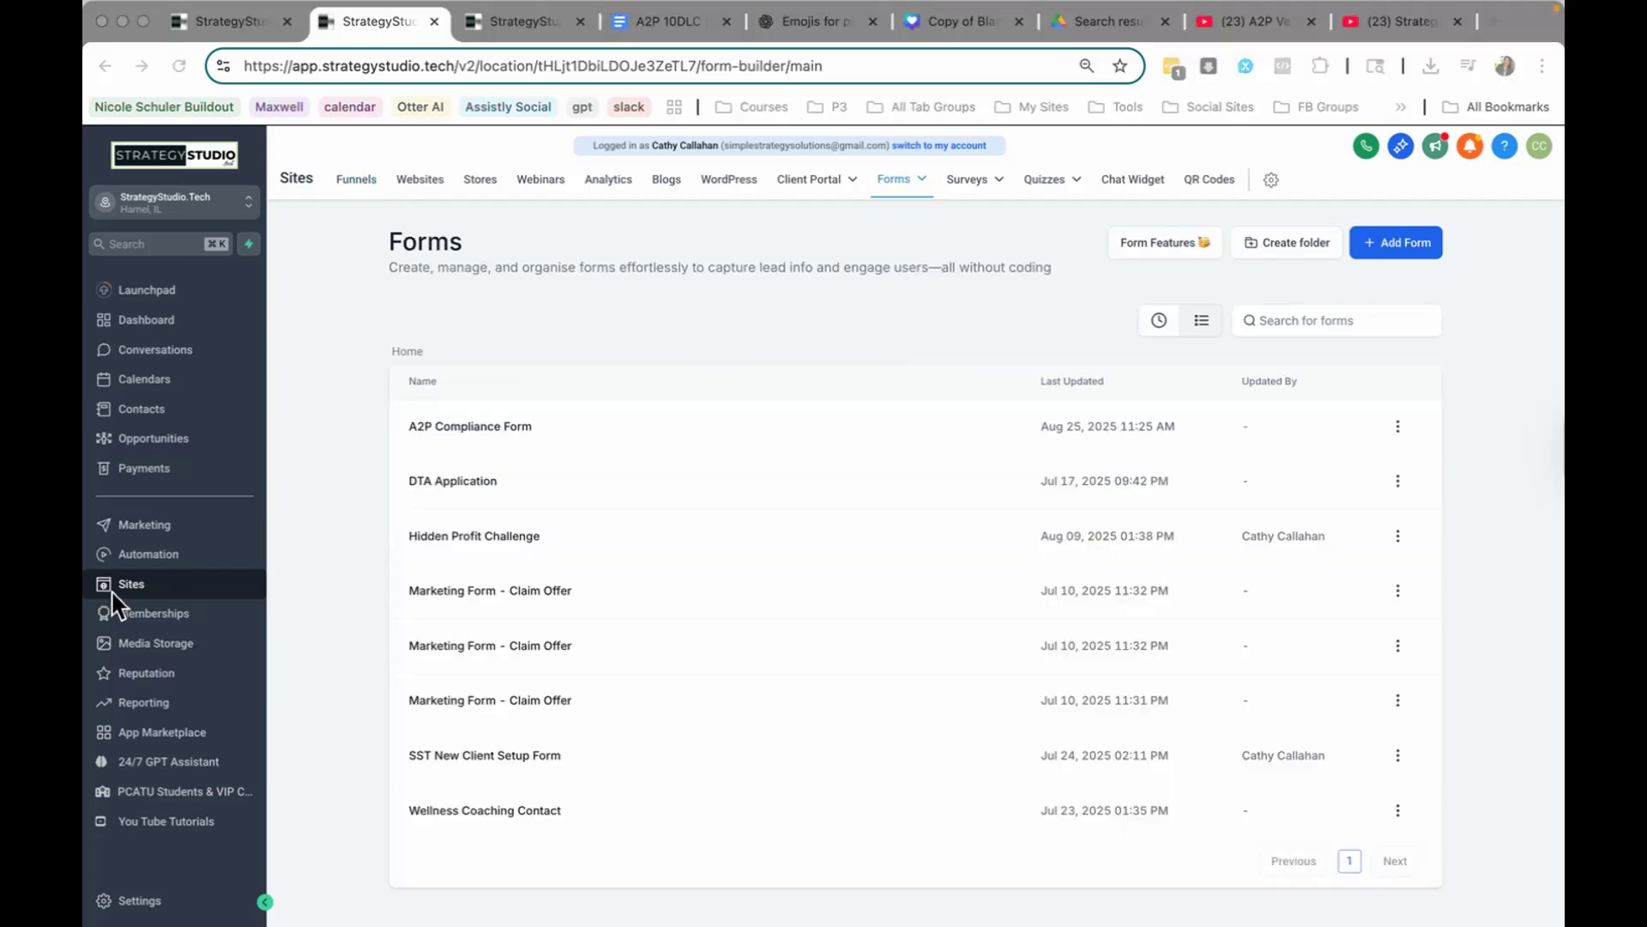
Step: Copy the A2P Compliance Form's share link and substitute it for the landing page/opt-in form placeholder in the Use Case Description
click(493, 428)
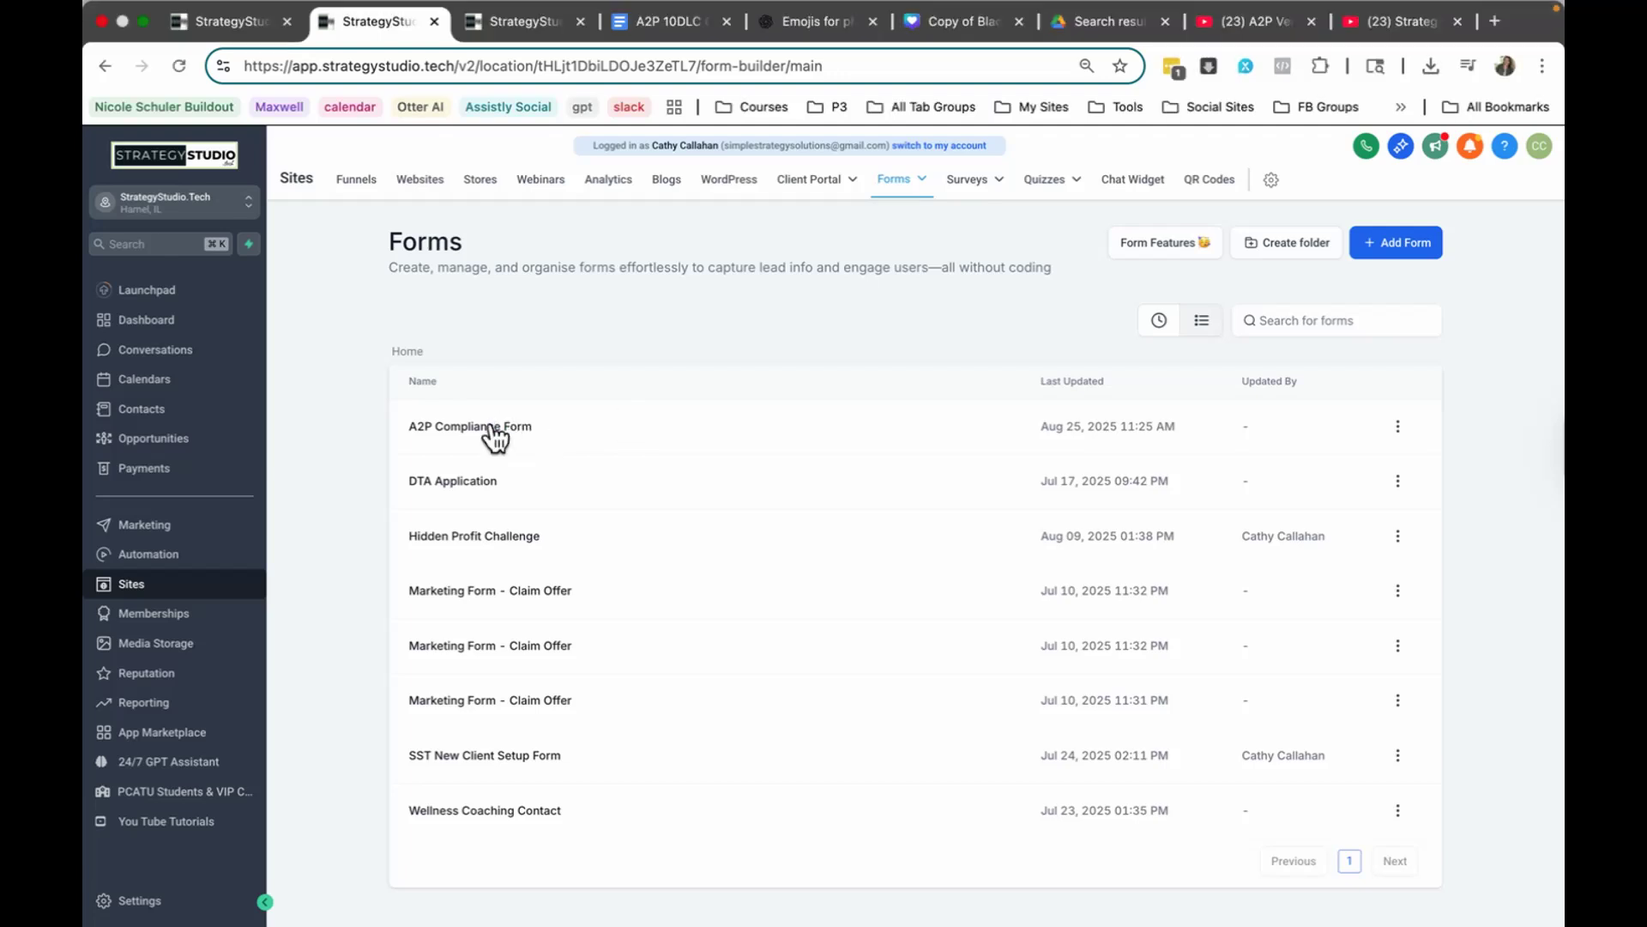
click(493, 428)
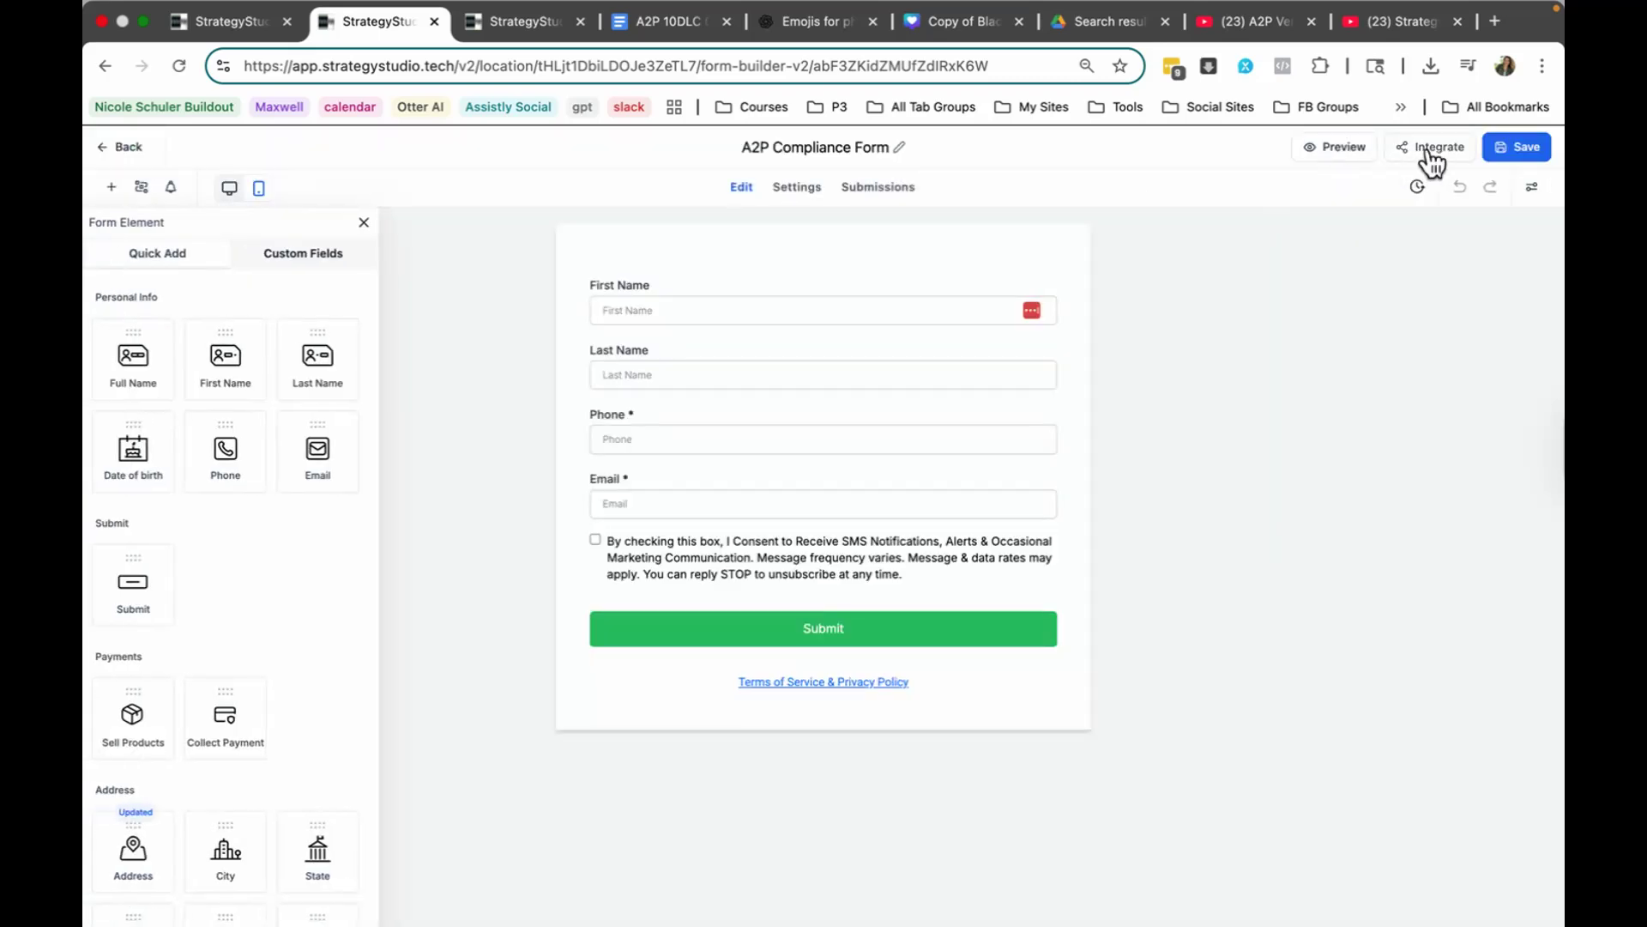
click(1439, 153)
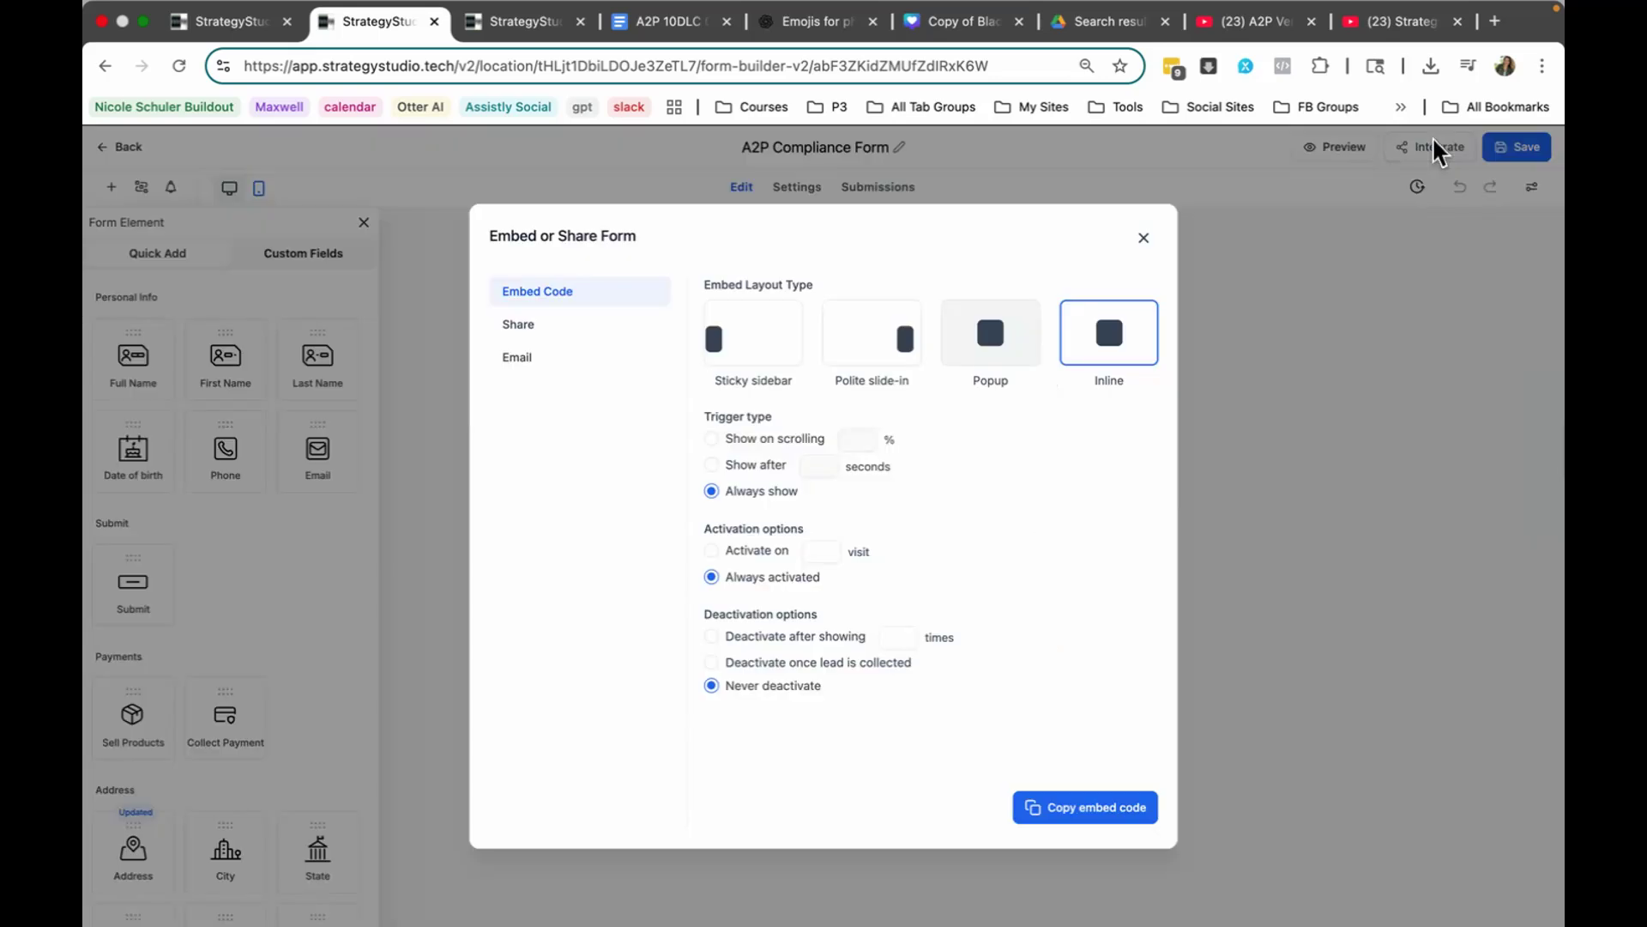
click(529, 333)
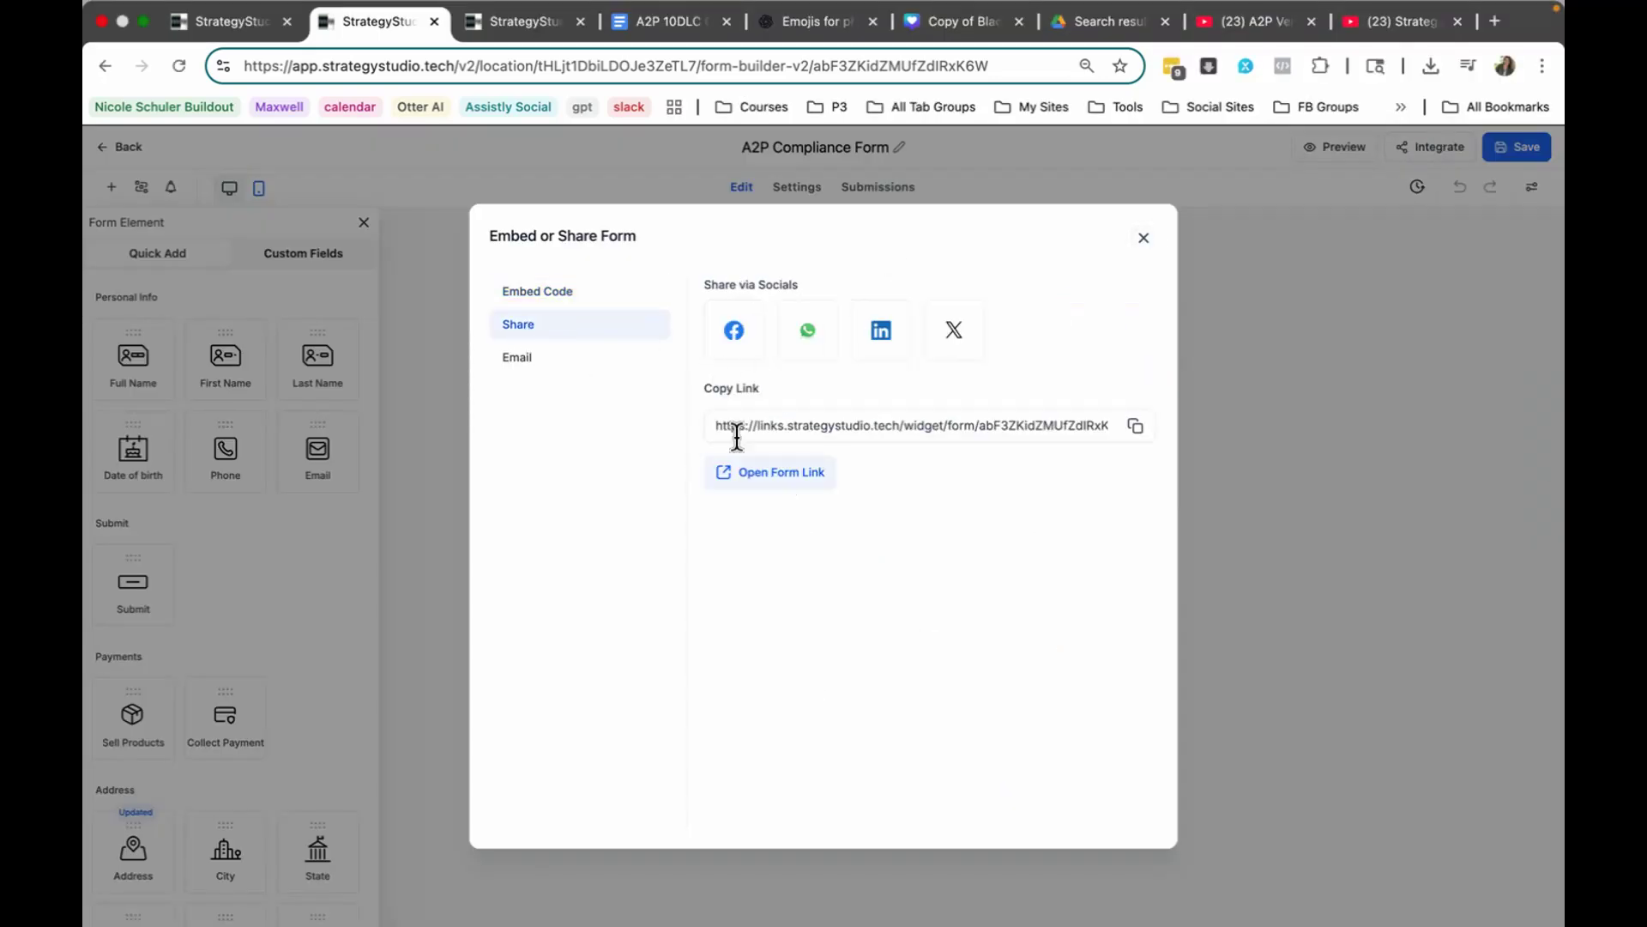
click(1135, 429)
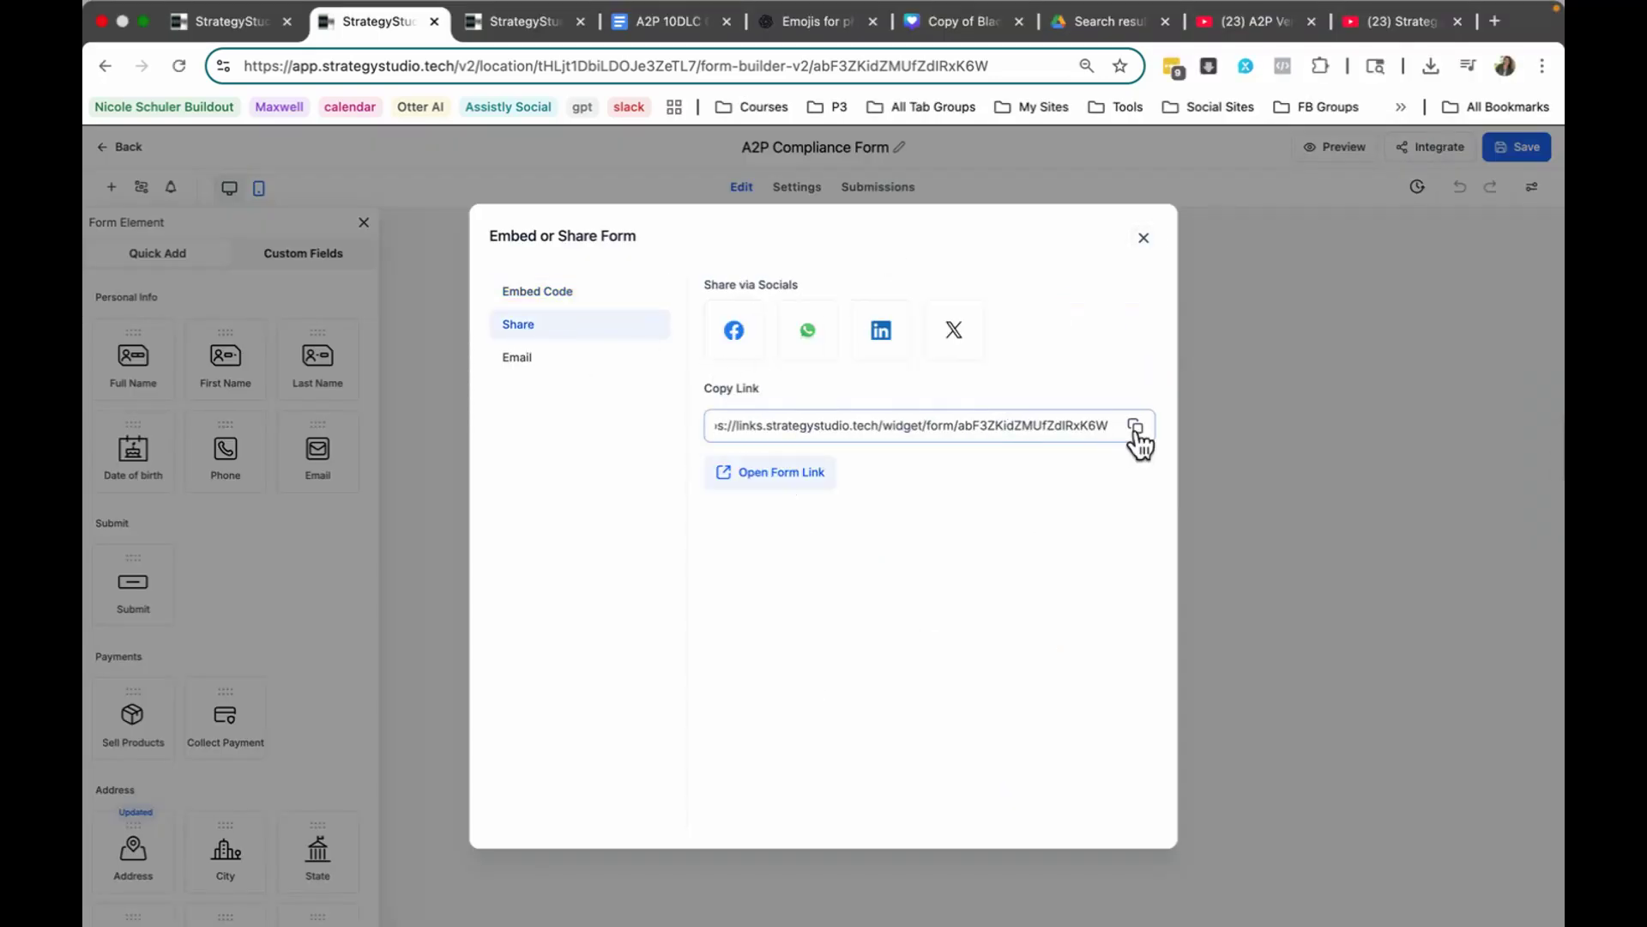
click(242, 21)
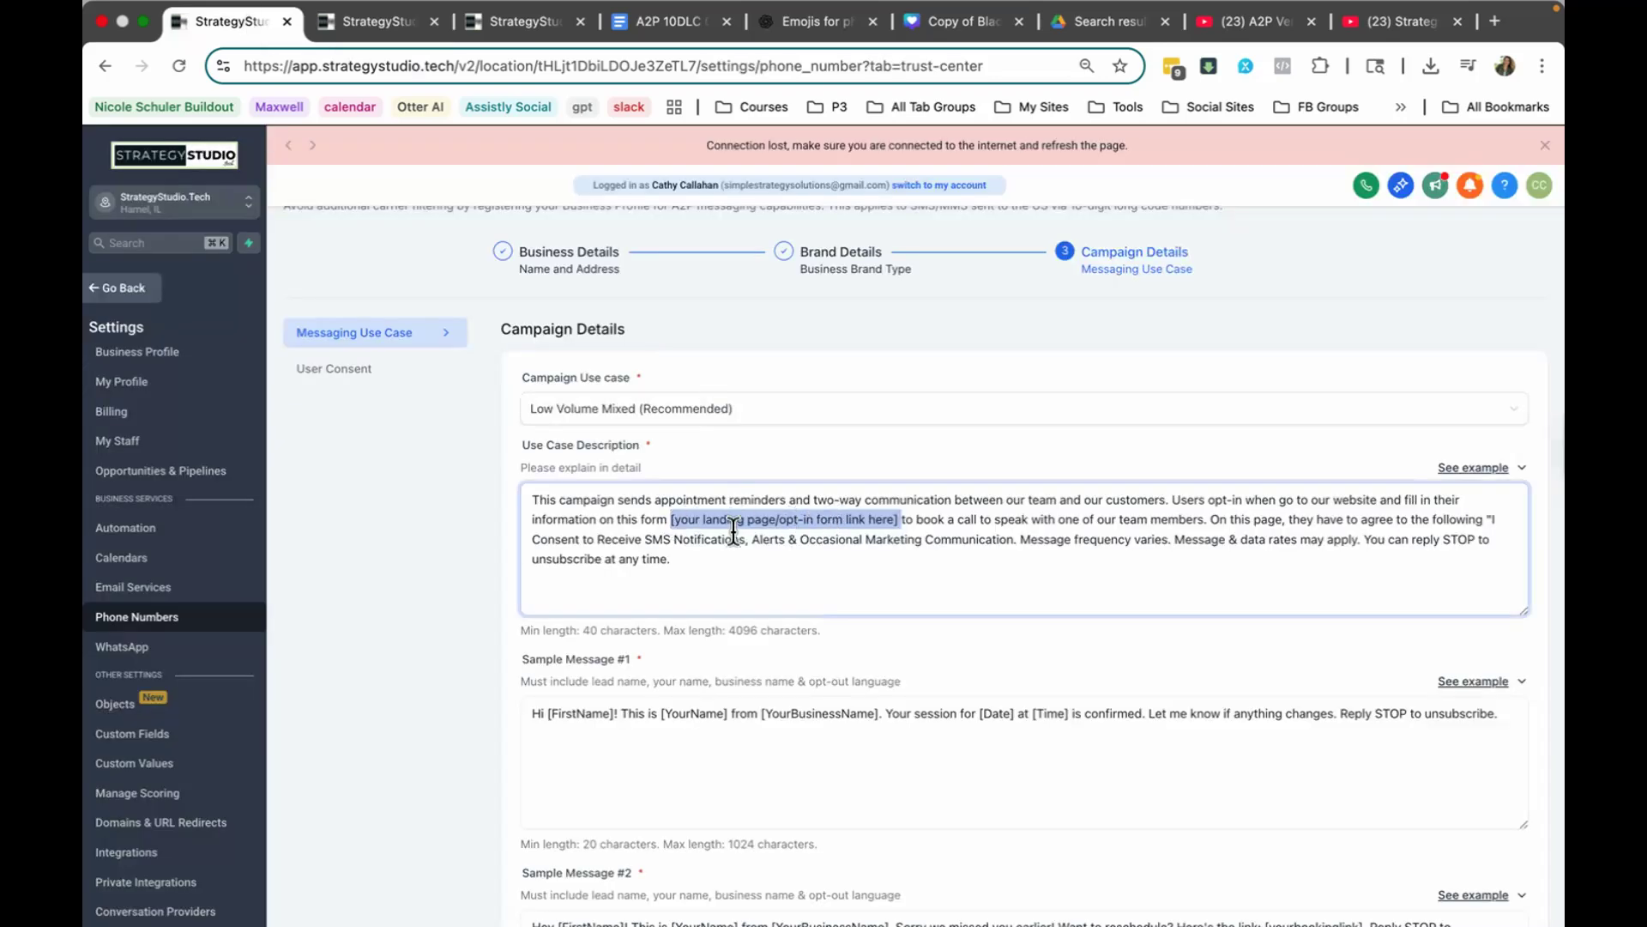
key(super+v)
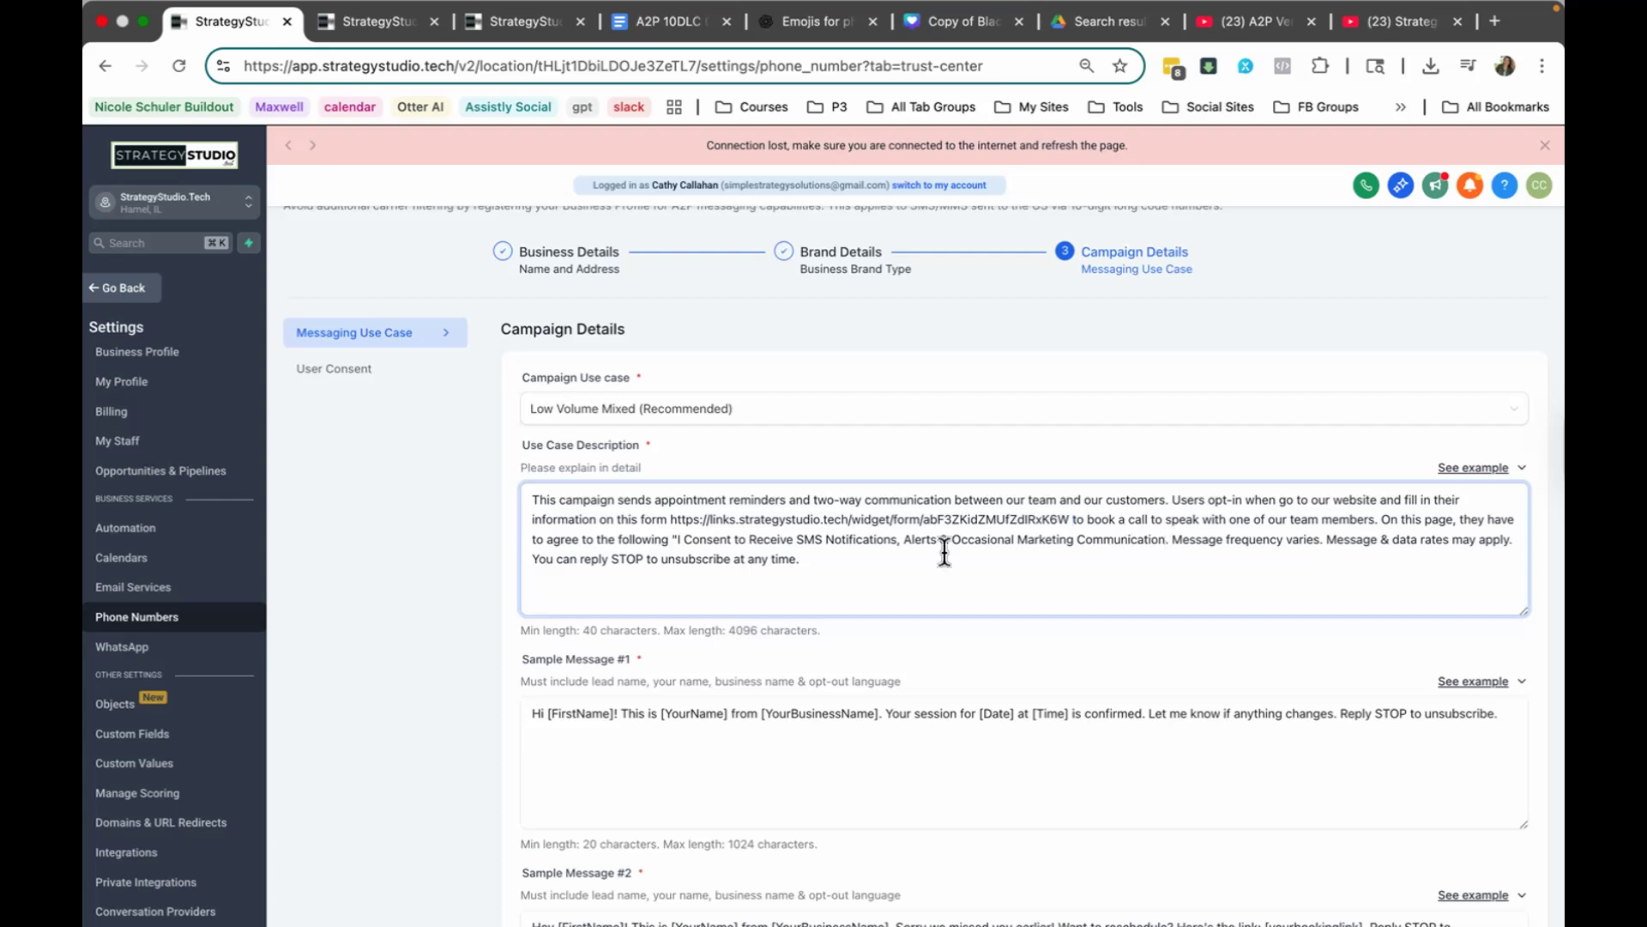
Step: Replace Sample Message #1 with the cheatsheet's first template, filling in the sender's name and StrategyStudio.tech as the company
scroll(816, 568, down, 2)
scroll(816, 568, down, 4)
click(812, 570)
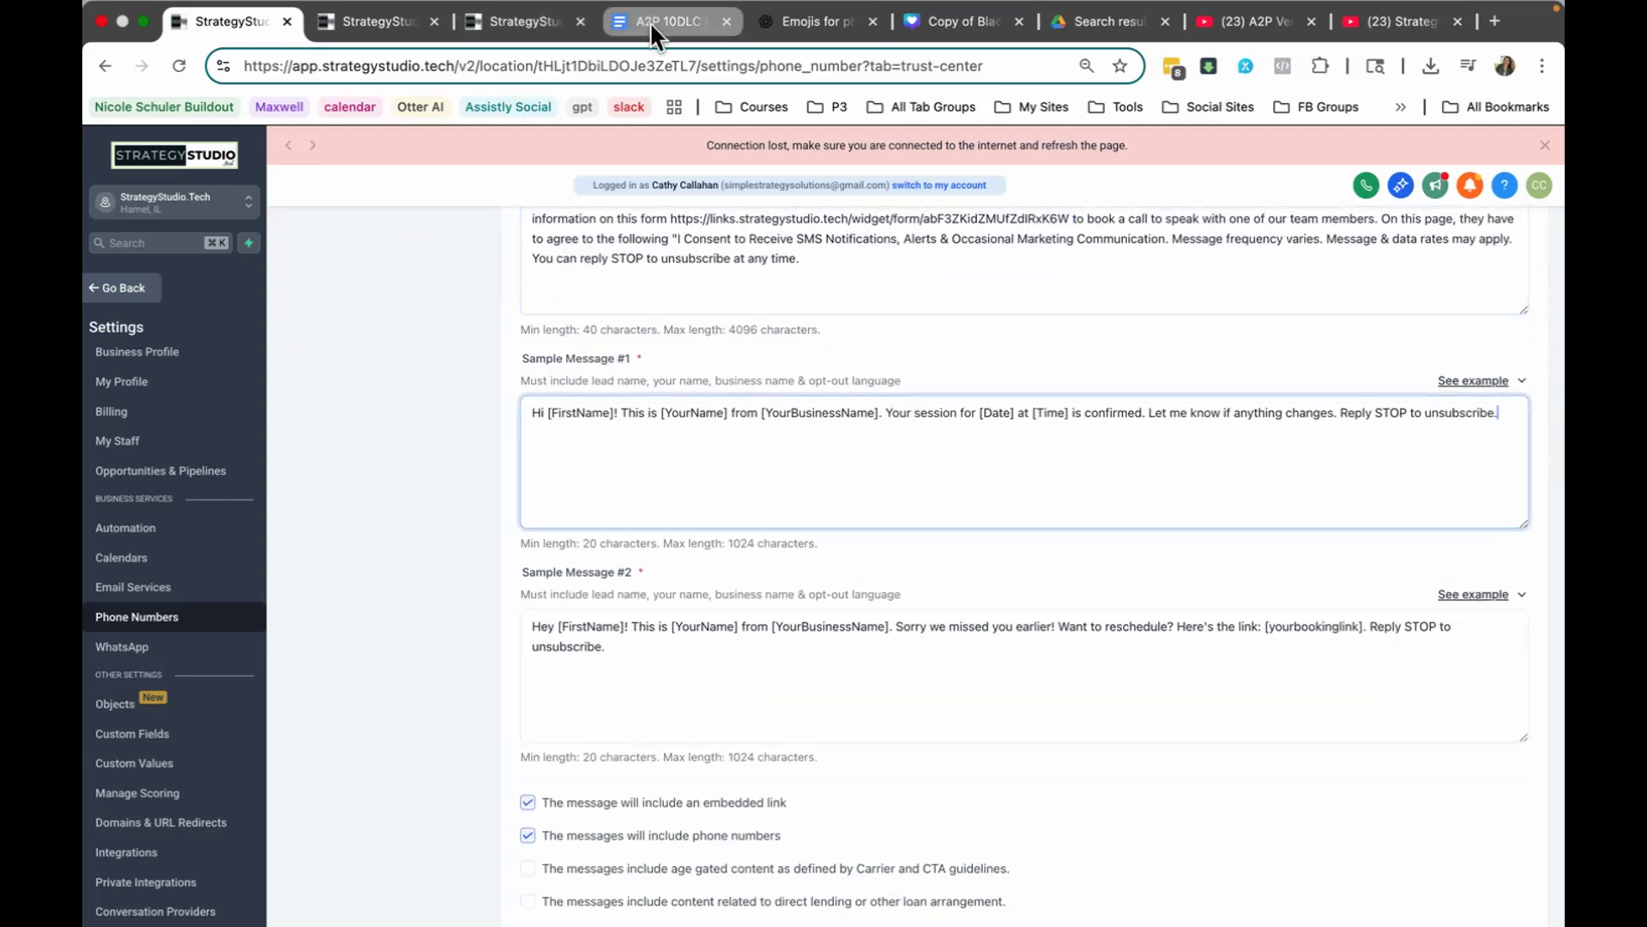
click(650, 22)
scroll(429, 496, down, 1)
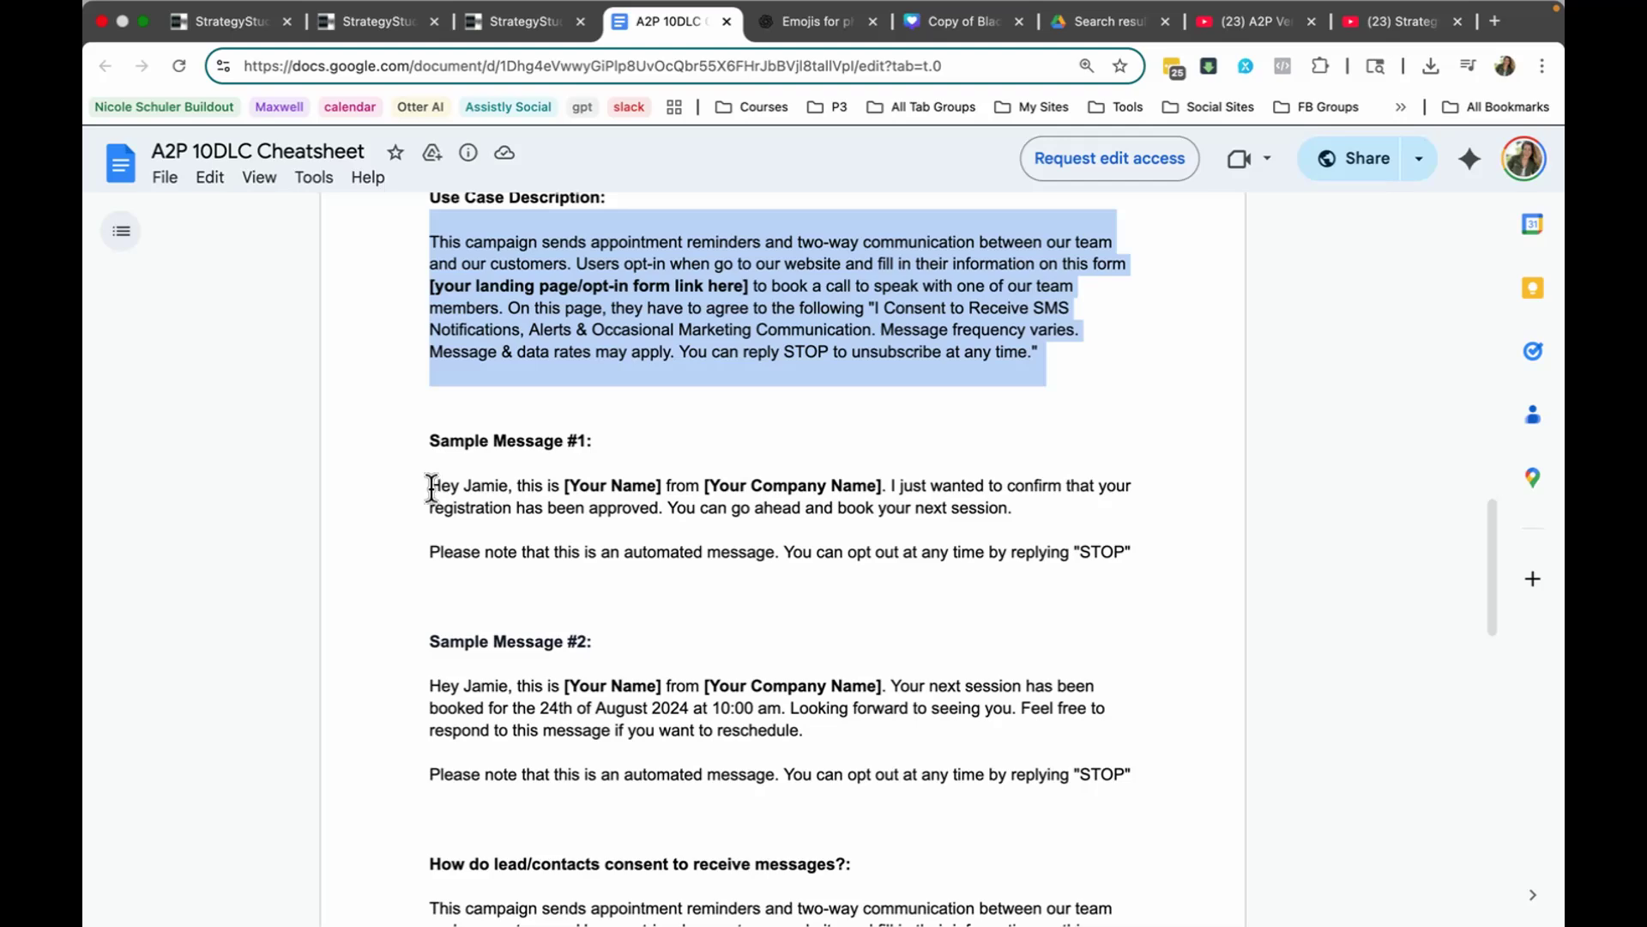
drag(432, 487, 1149, 555)
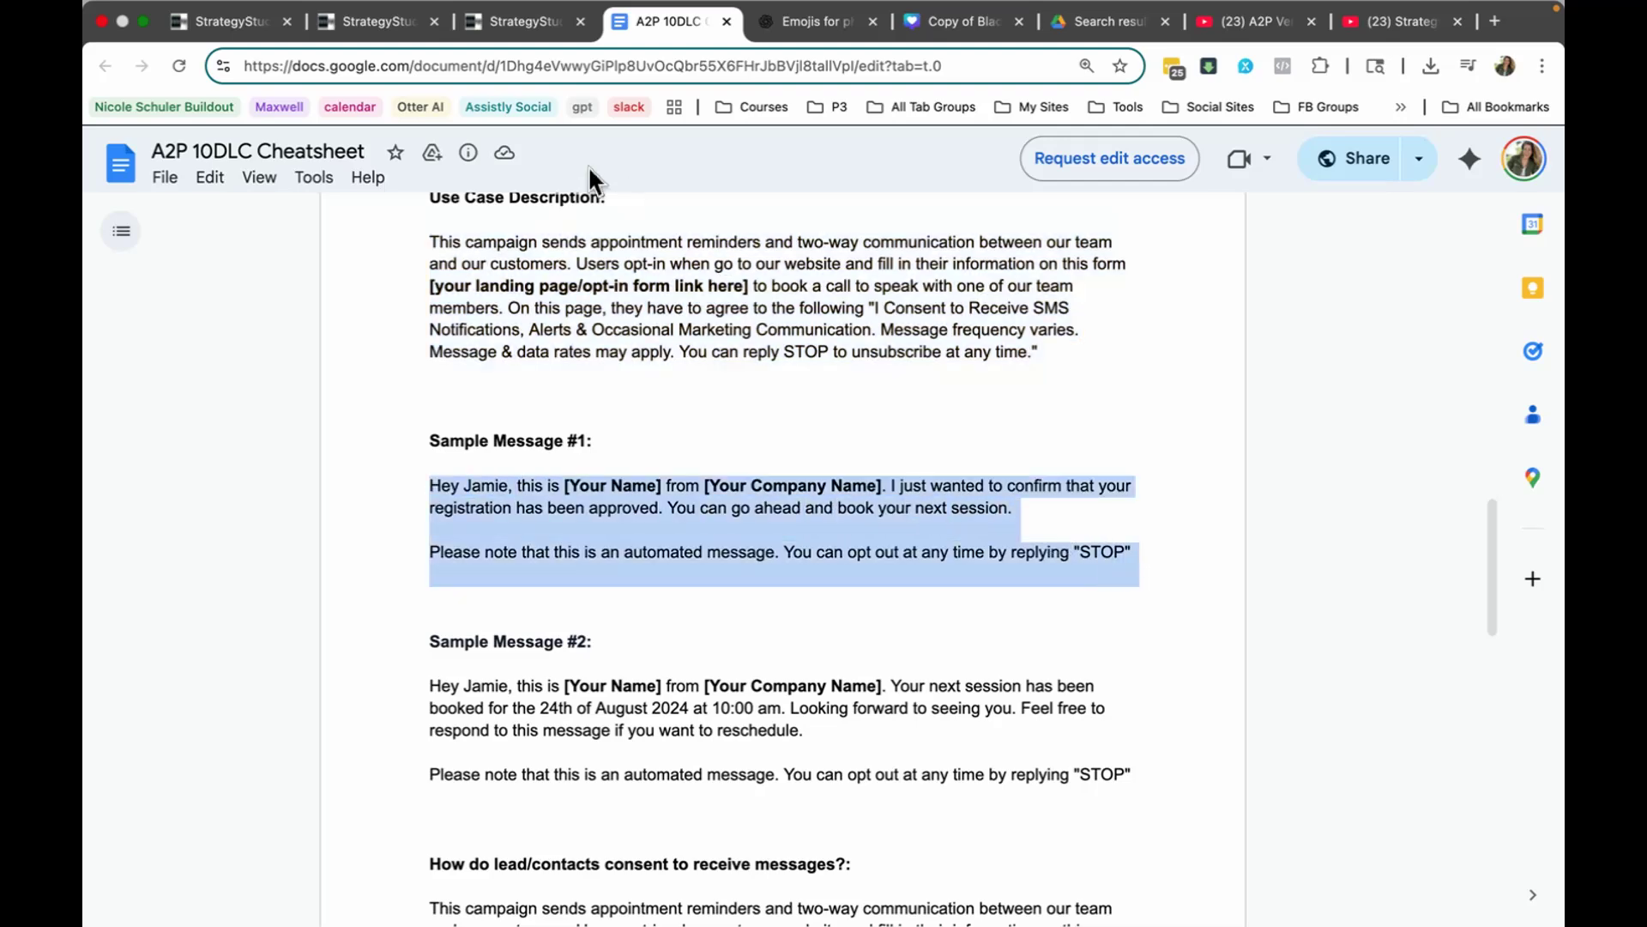
click(225, 21)
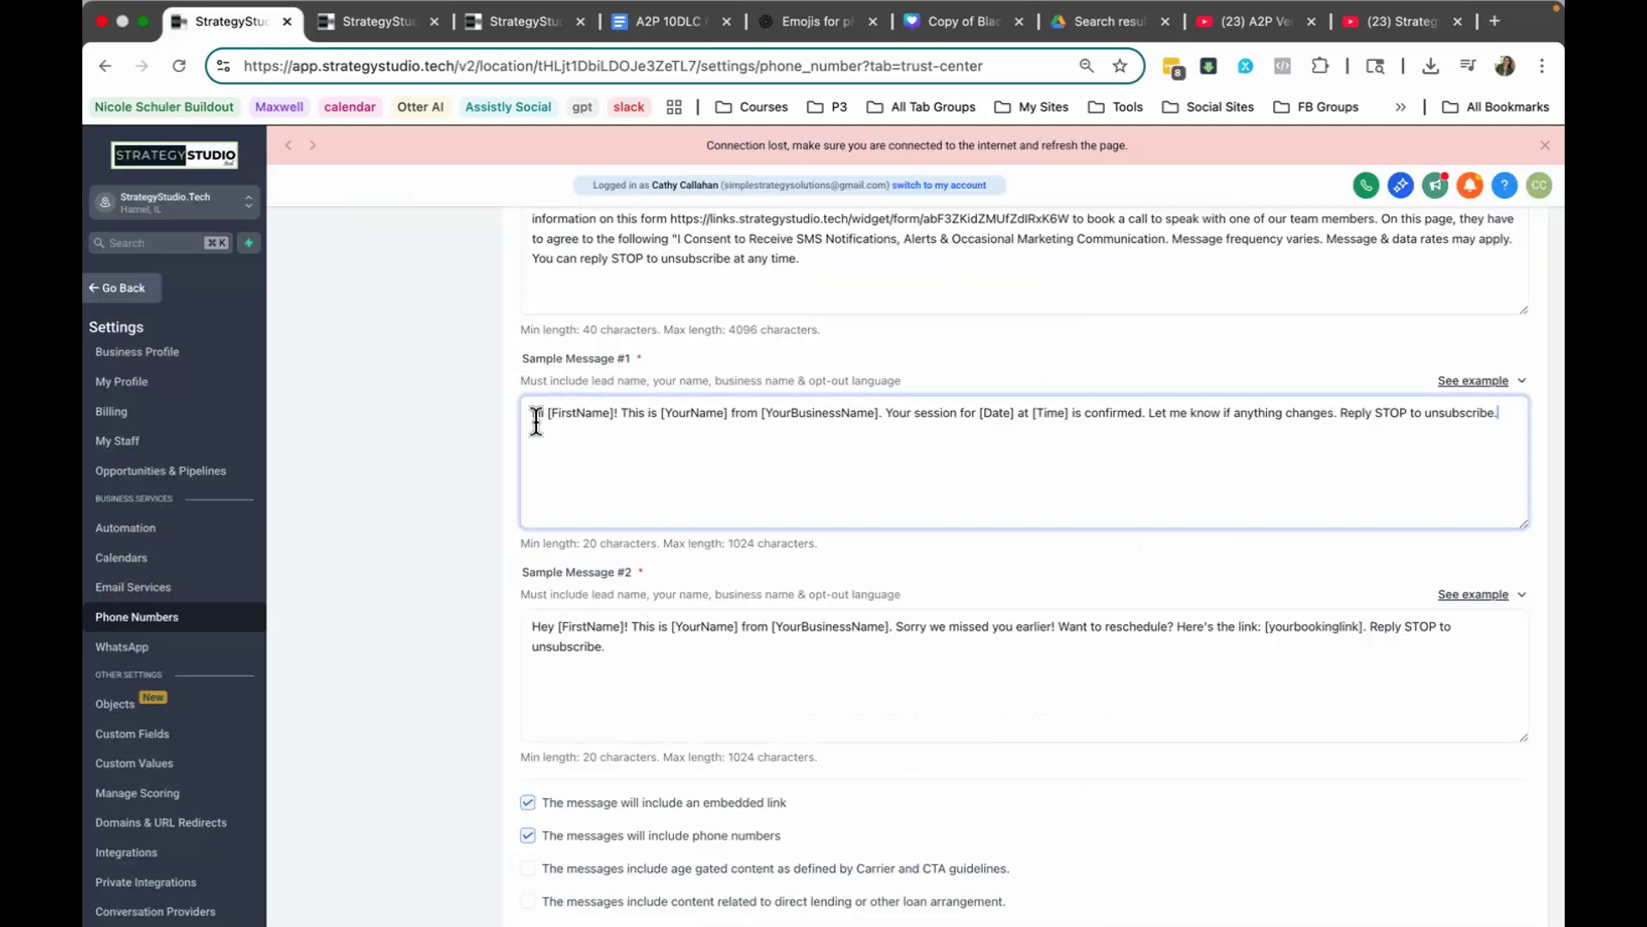
drag(533, 413, 1474, 456)
key(super+v)
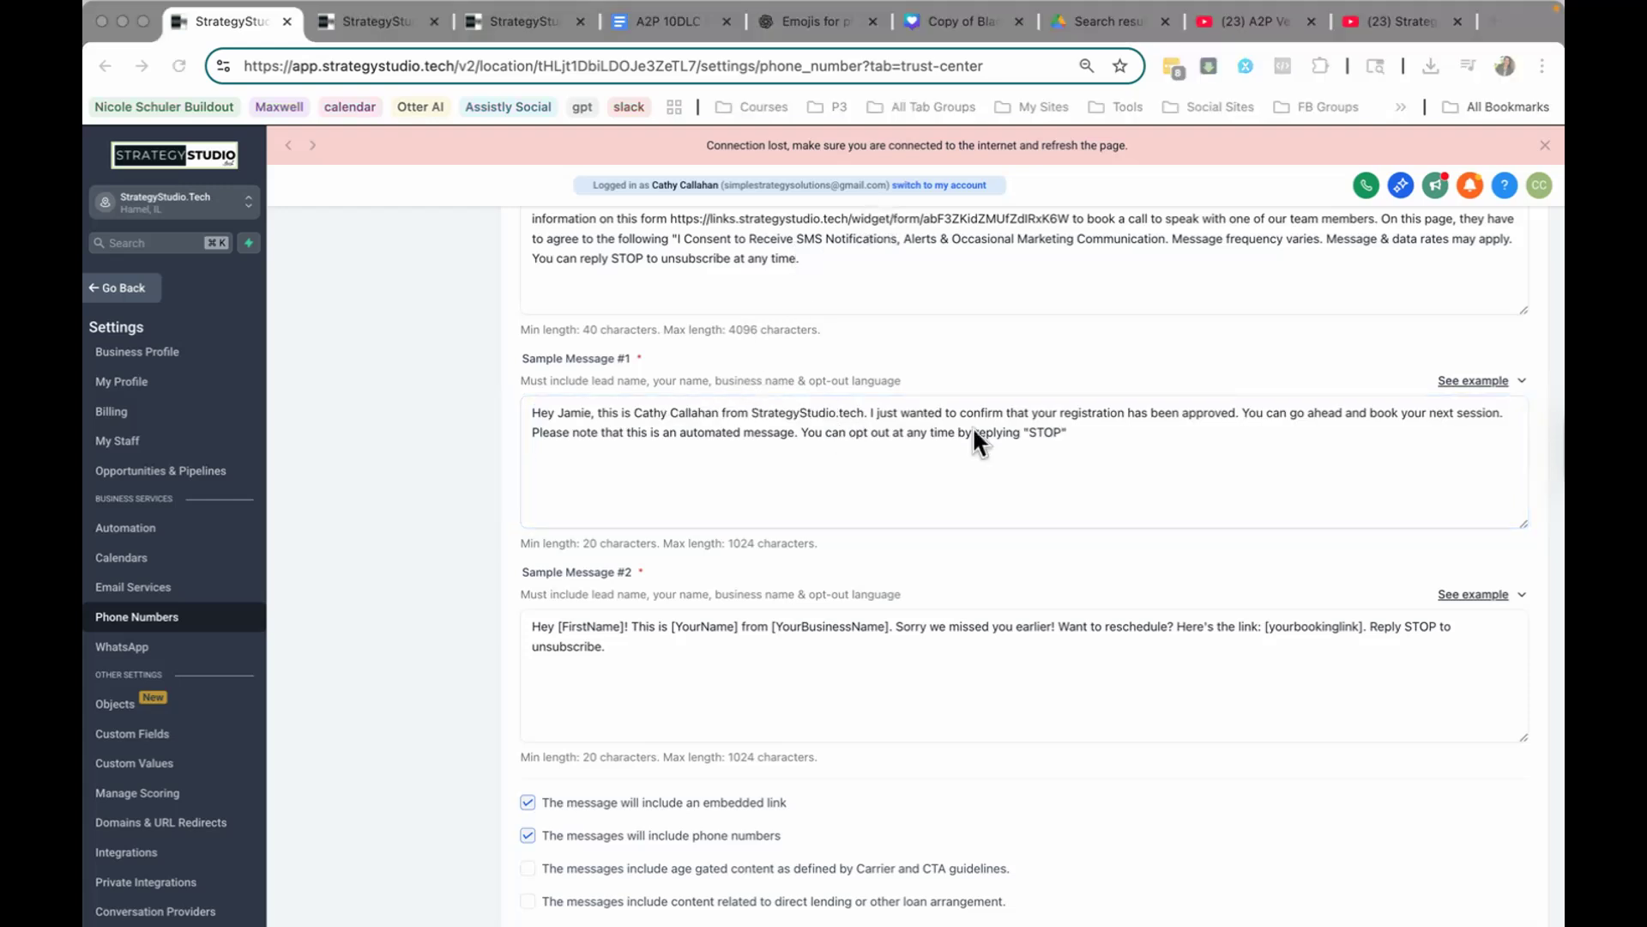
Step: Replace Sample Message #2 with the cheatsheet's second template about the booked session and replying "STOP" to opt out
scroll(847, 399, down, 2)
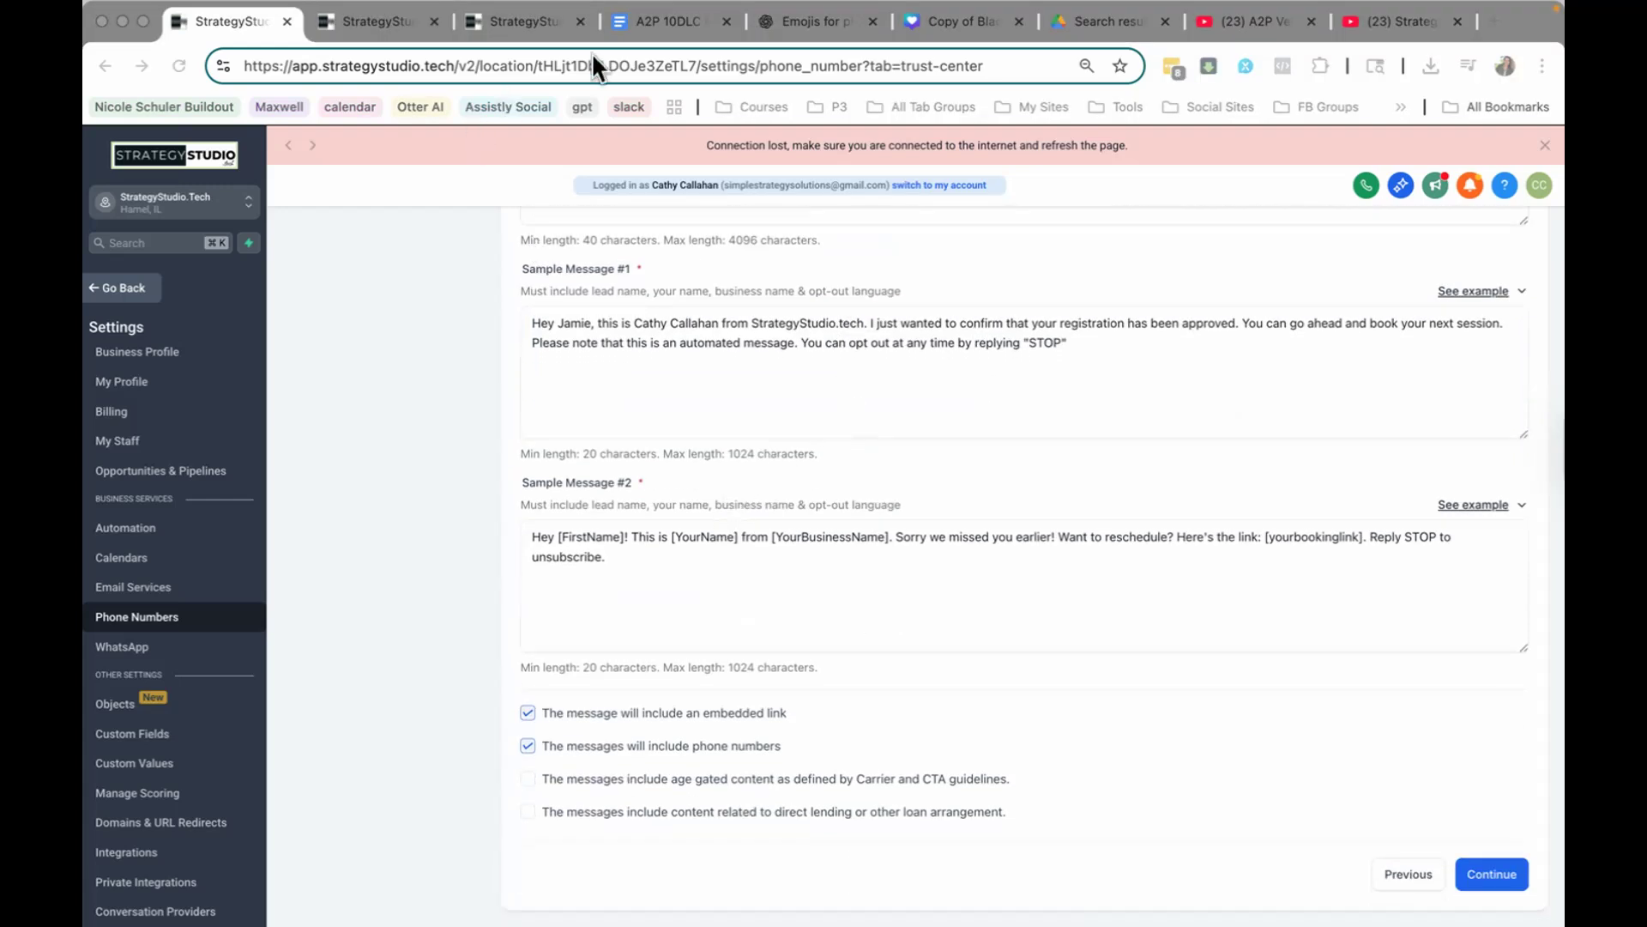
click(661, 23)
scroll(544, 551, down, 3)
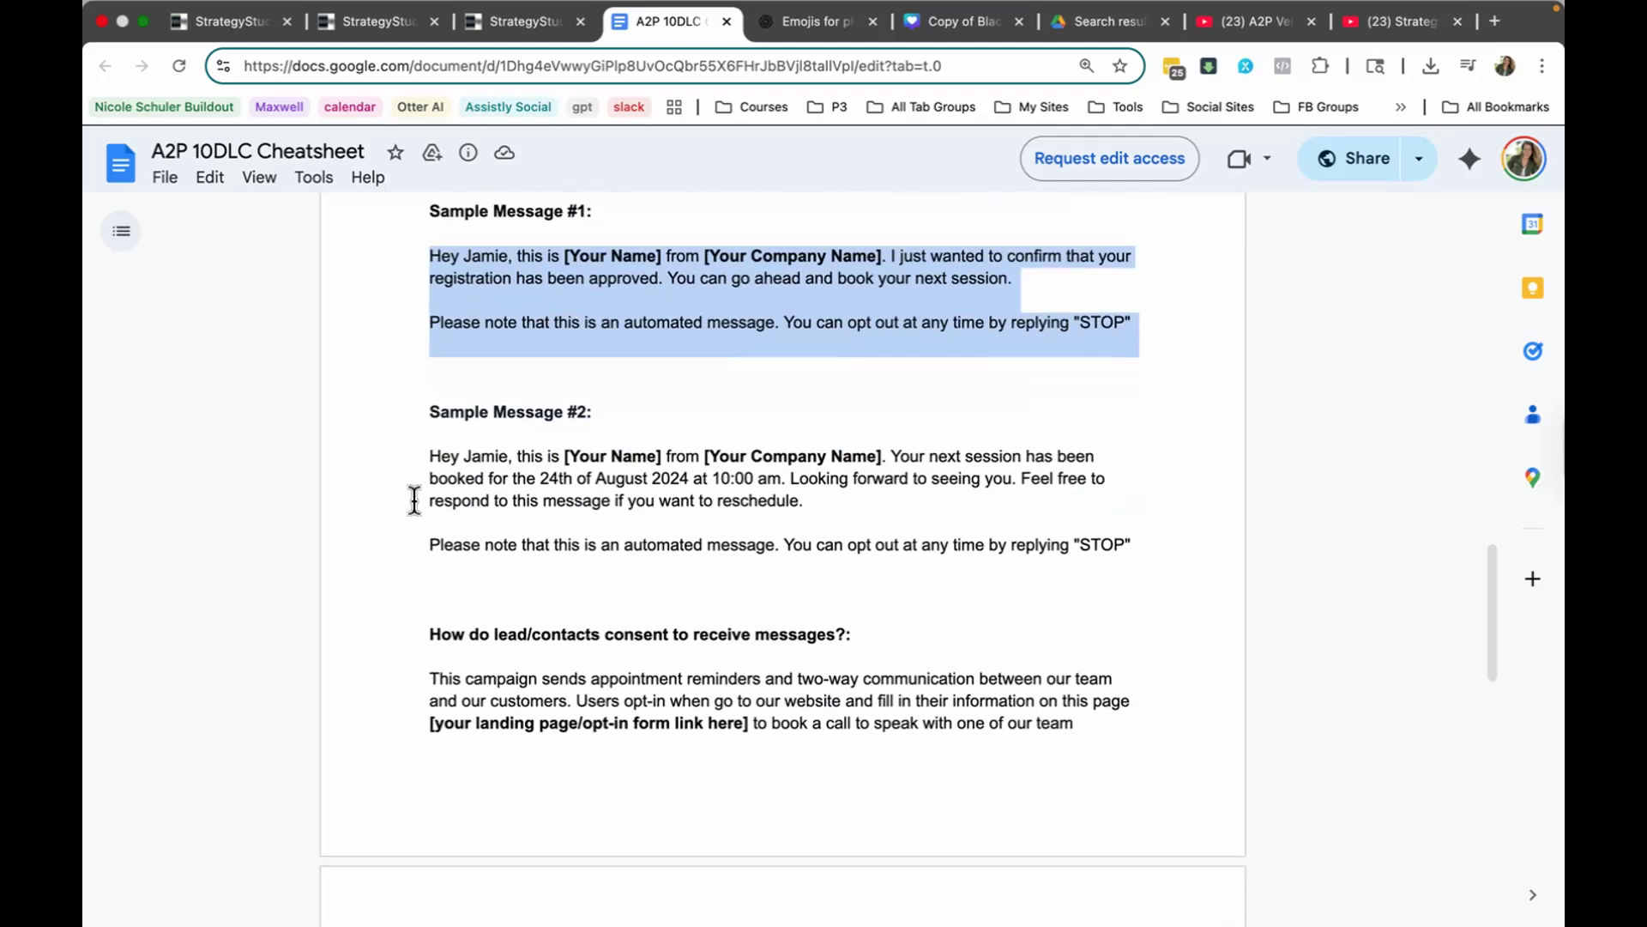
drag(435, 449, 1161, 552)
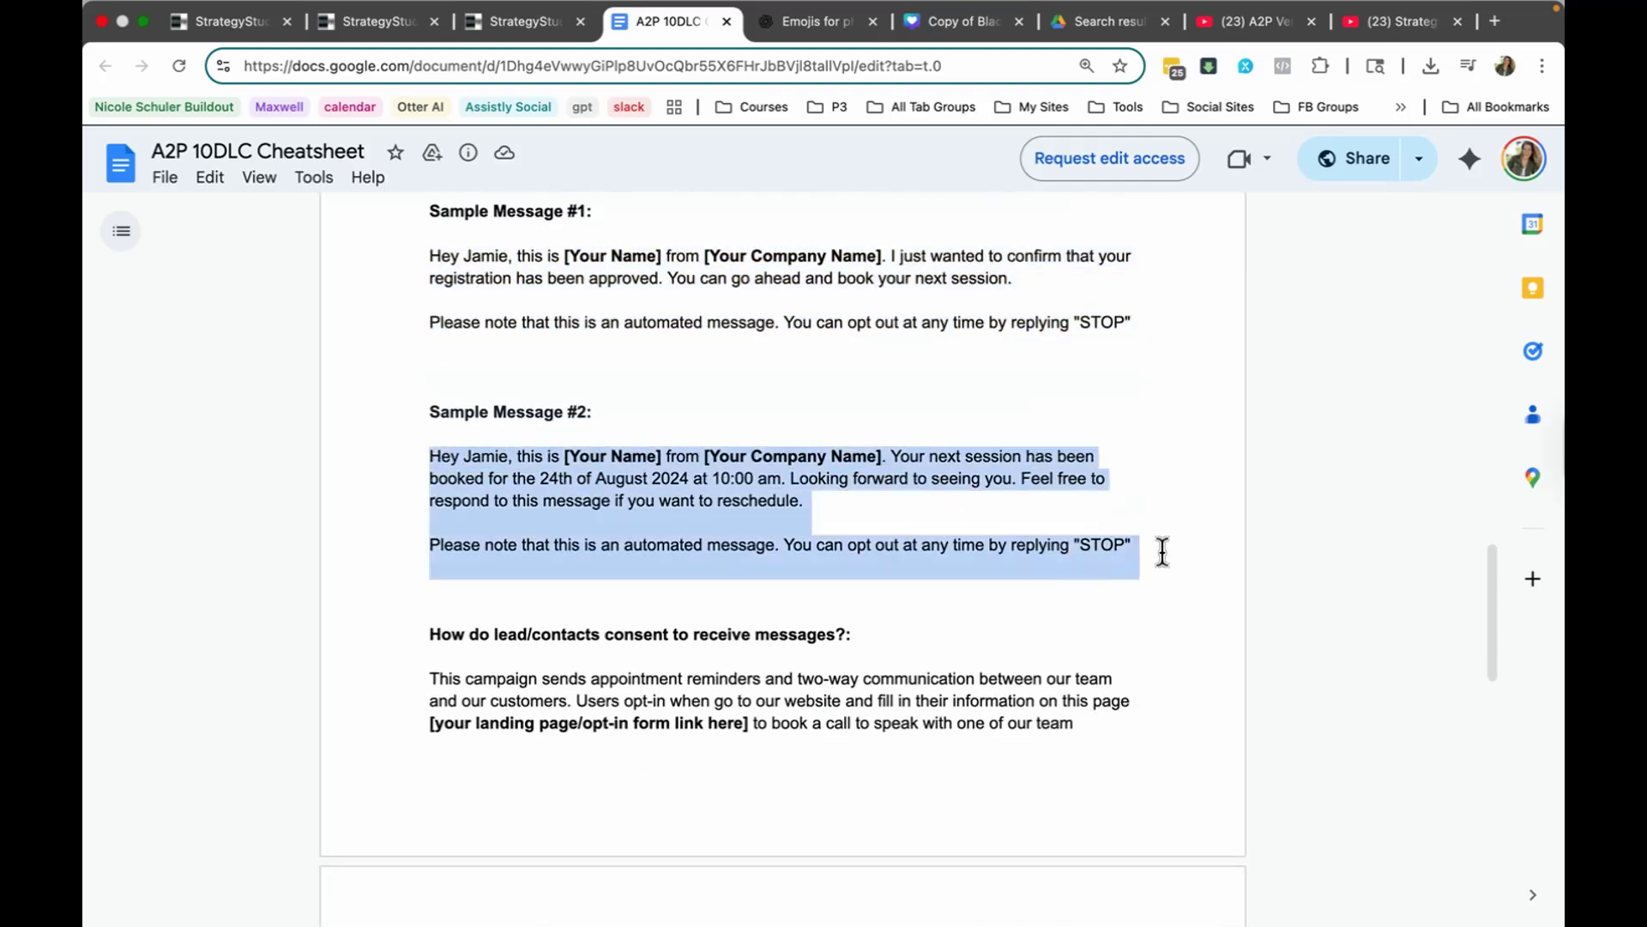
click(184, 21)
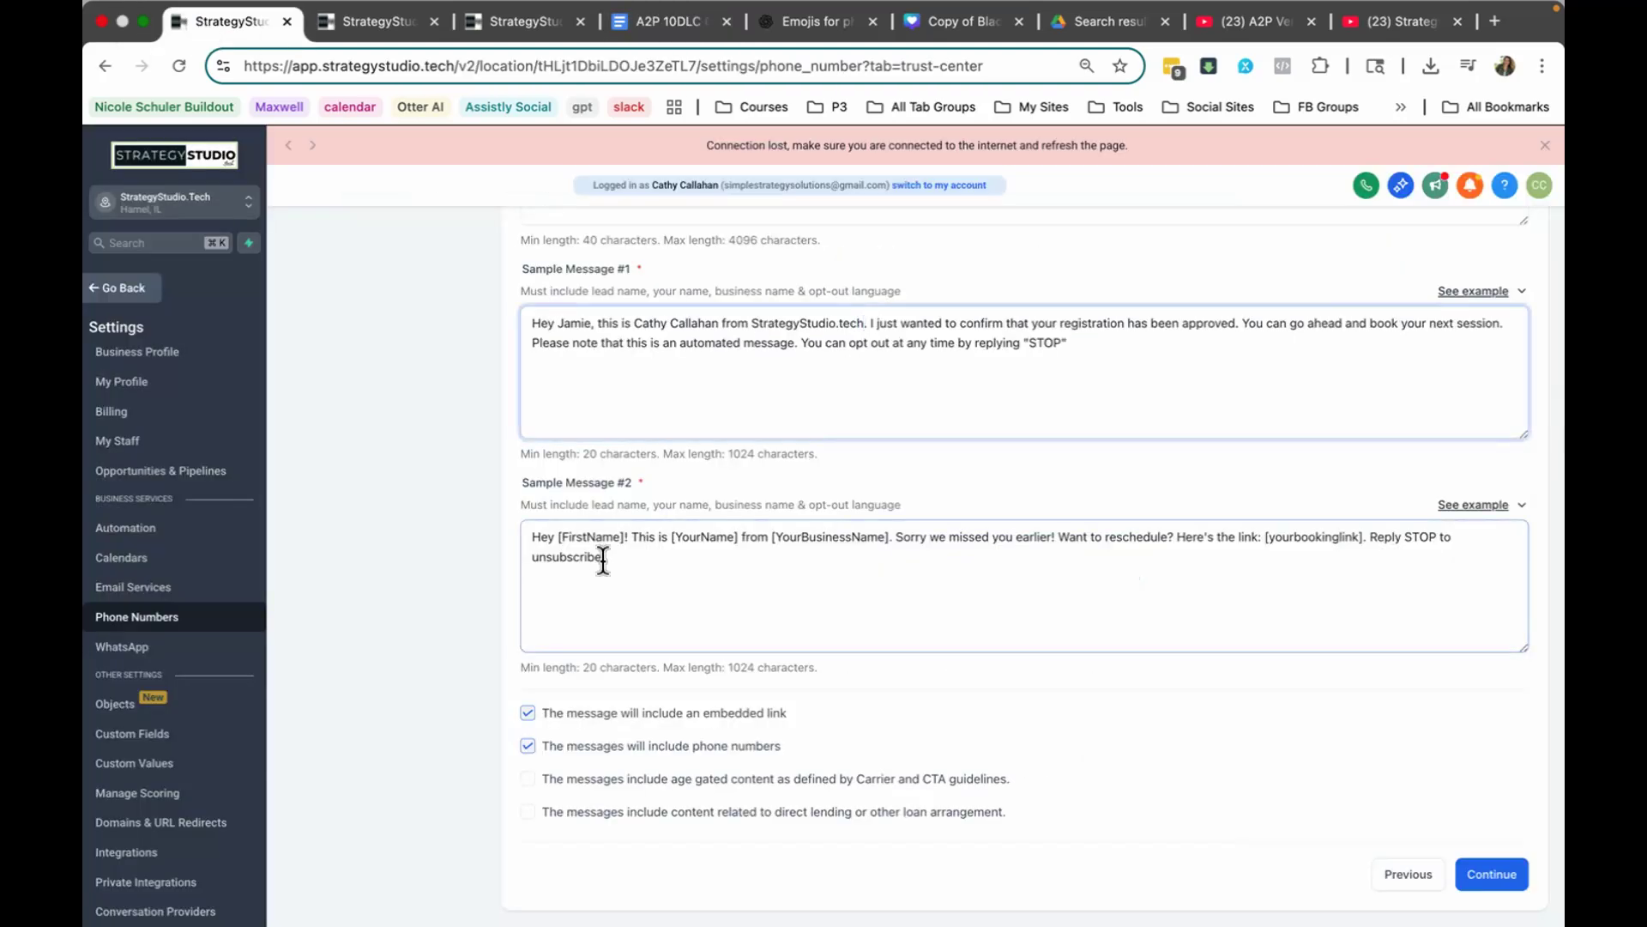
drag(603, 559, 543, 535)
key(super+v)
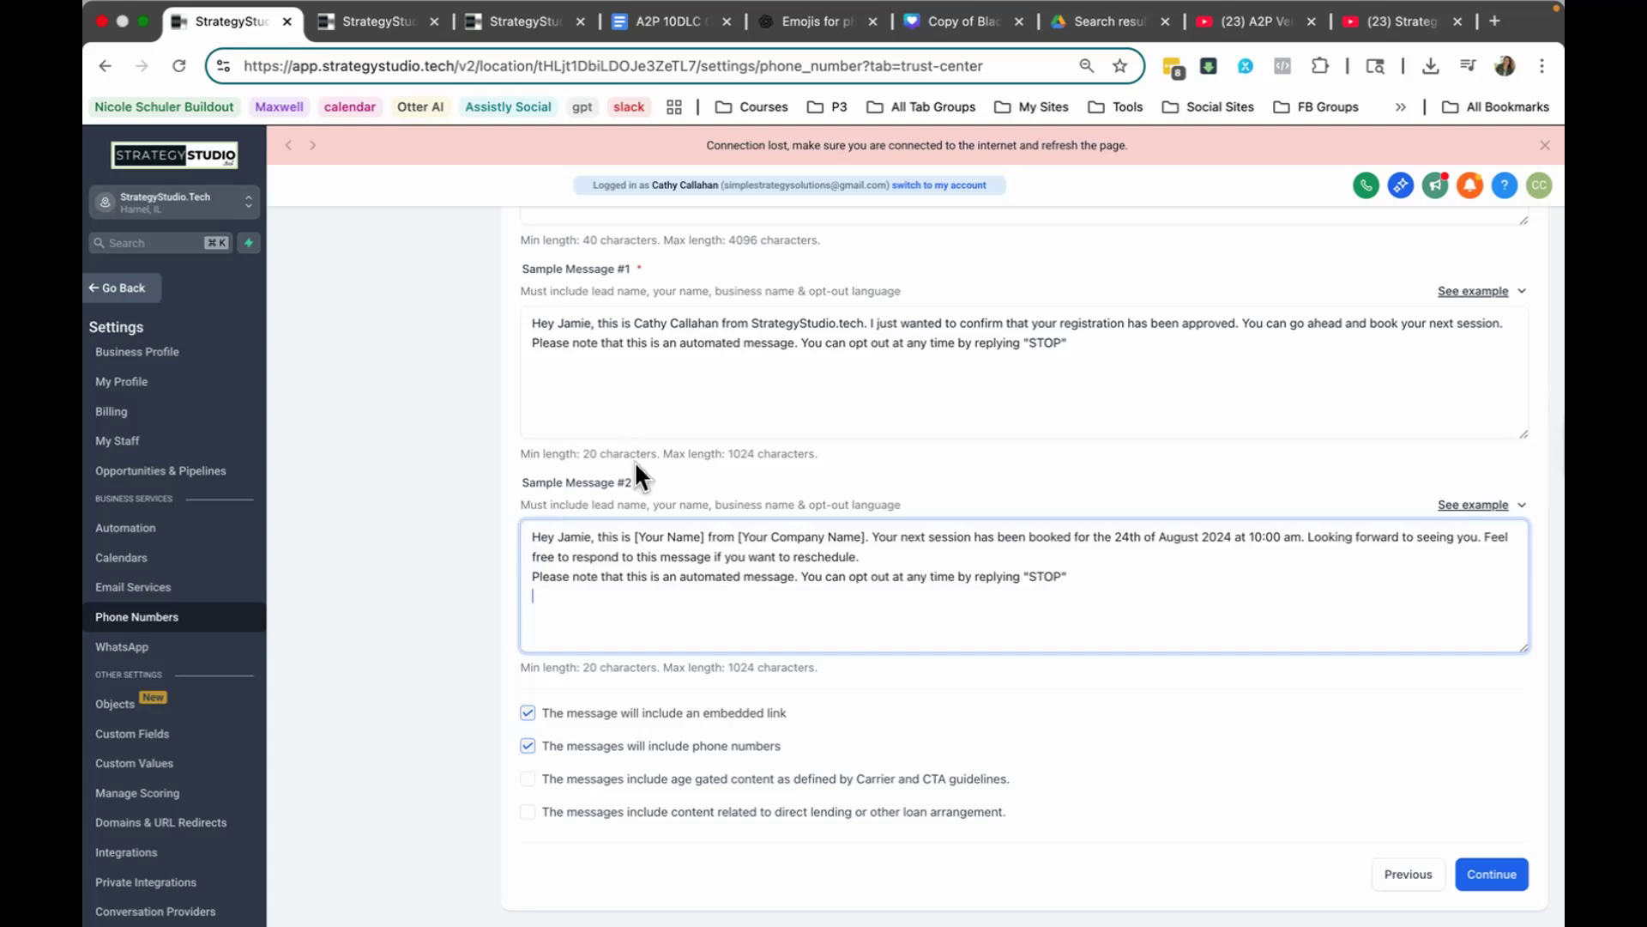
Step: Replace the name and company placeholders in Sample Message #2 with the sender's name and StrategyStudio.tech from Sample Message #1
drag(871, 325, 634, 319)
click(842, 534)
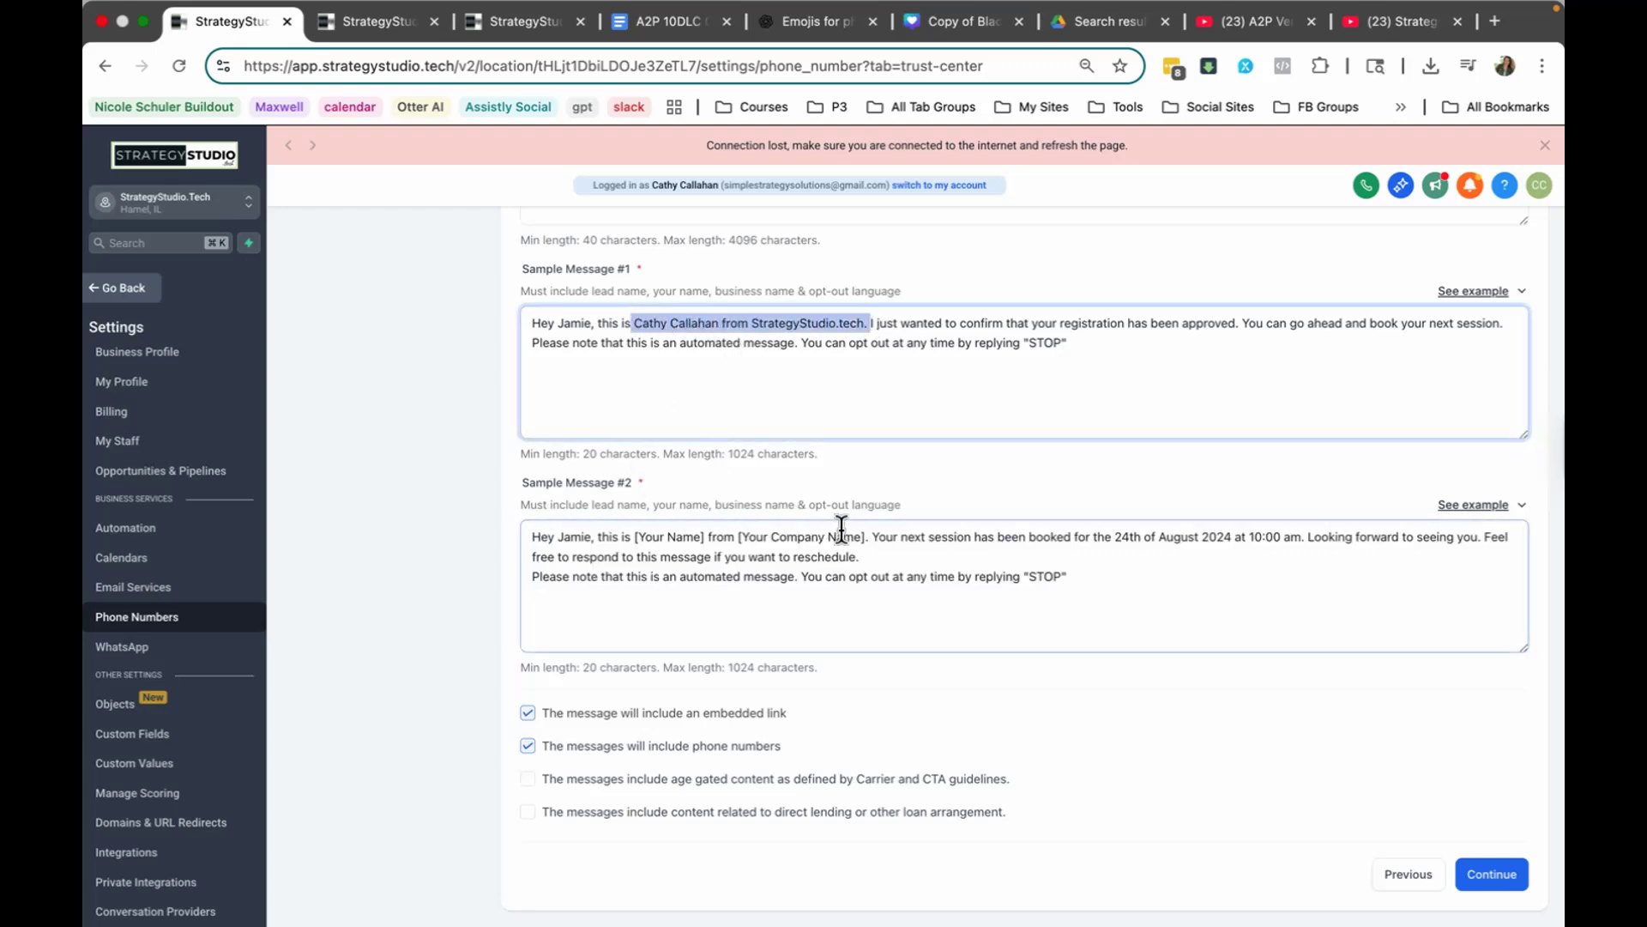
drag(867, 537, 634, 535)
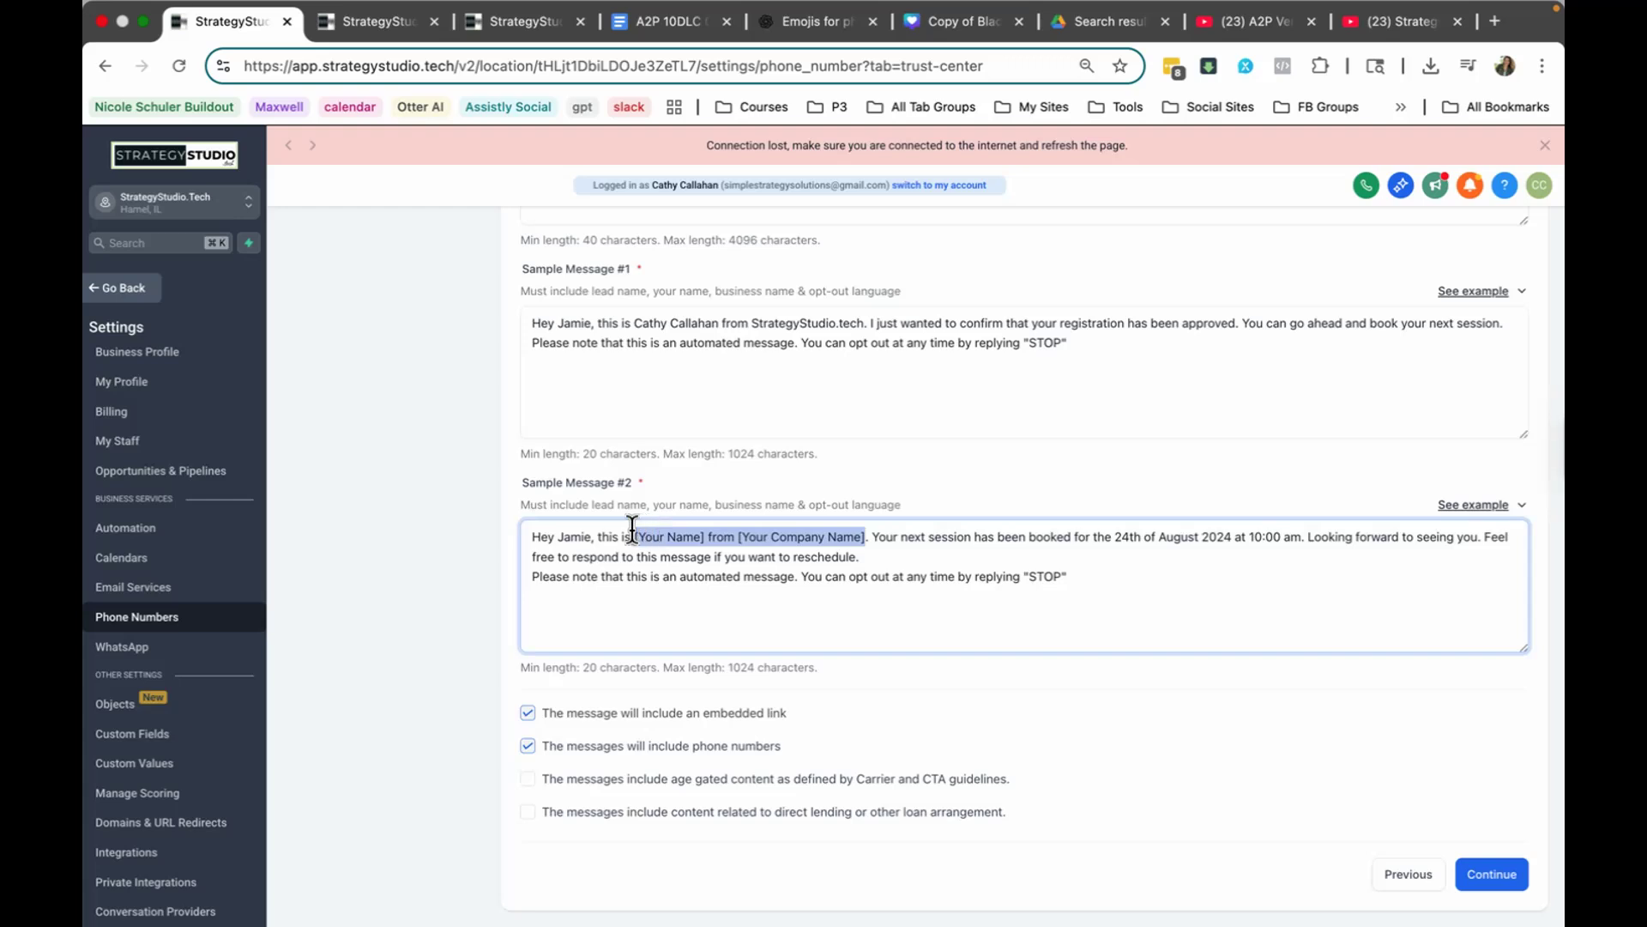
key(super+v)
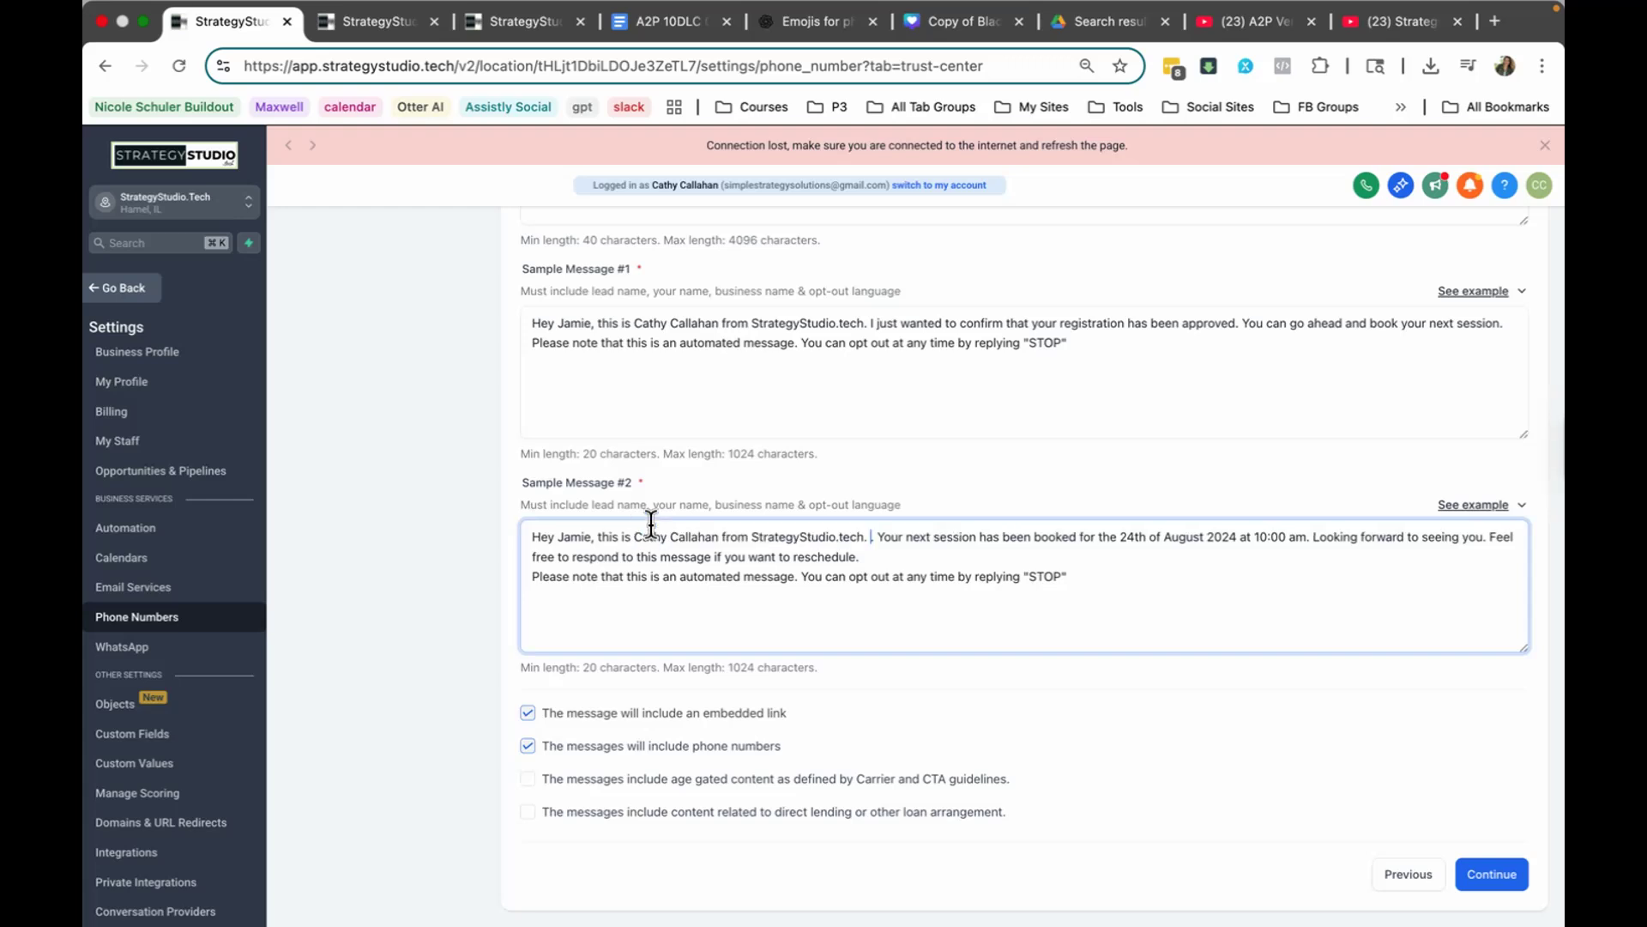
Step: Remove the extra spacing after StrategyStudio.tech in Sample Message #2 and continue to the User Consent section
click(873, 537)
key(BackSpace)
key(BackSpace)
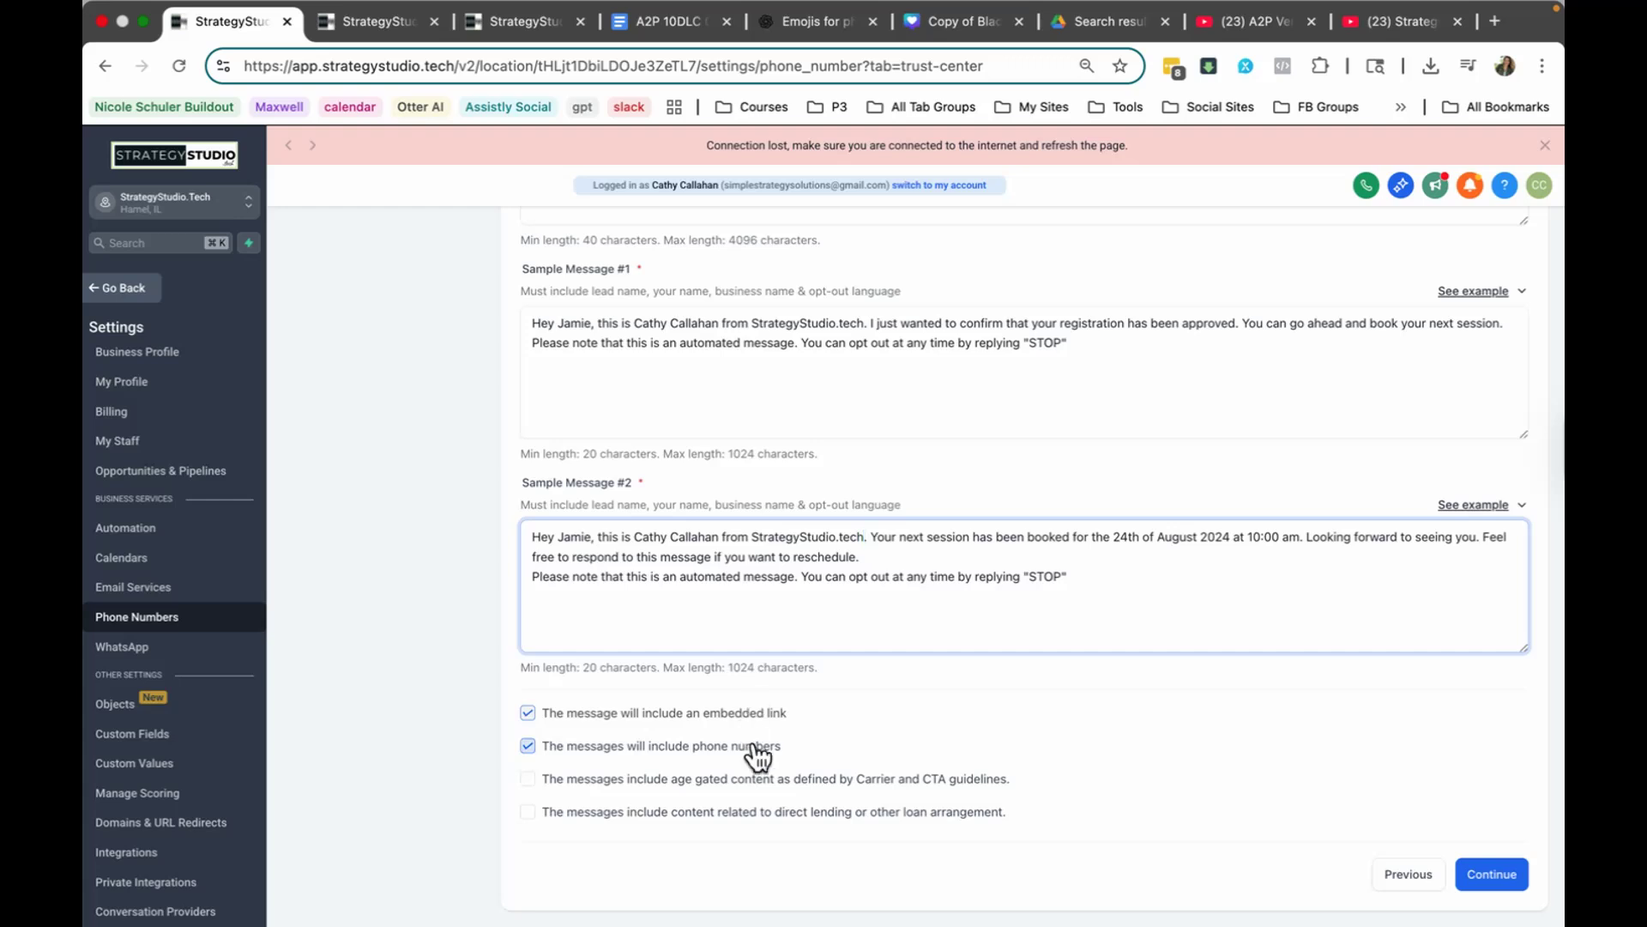
click(1493, 874)
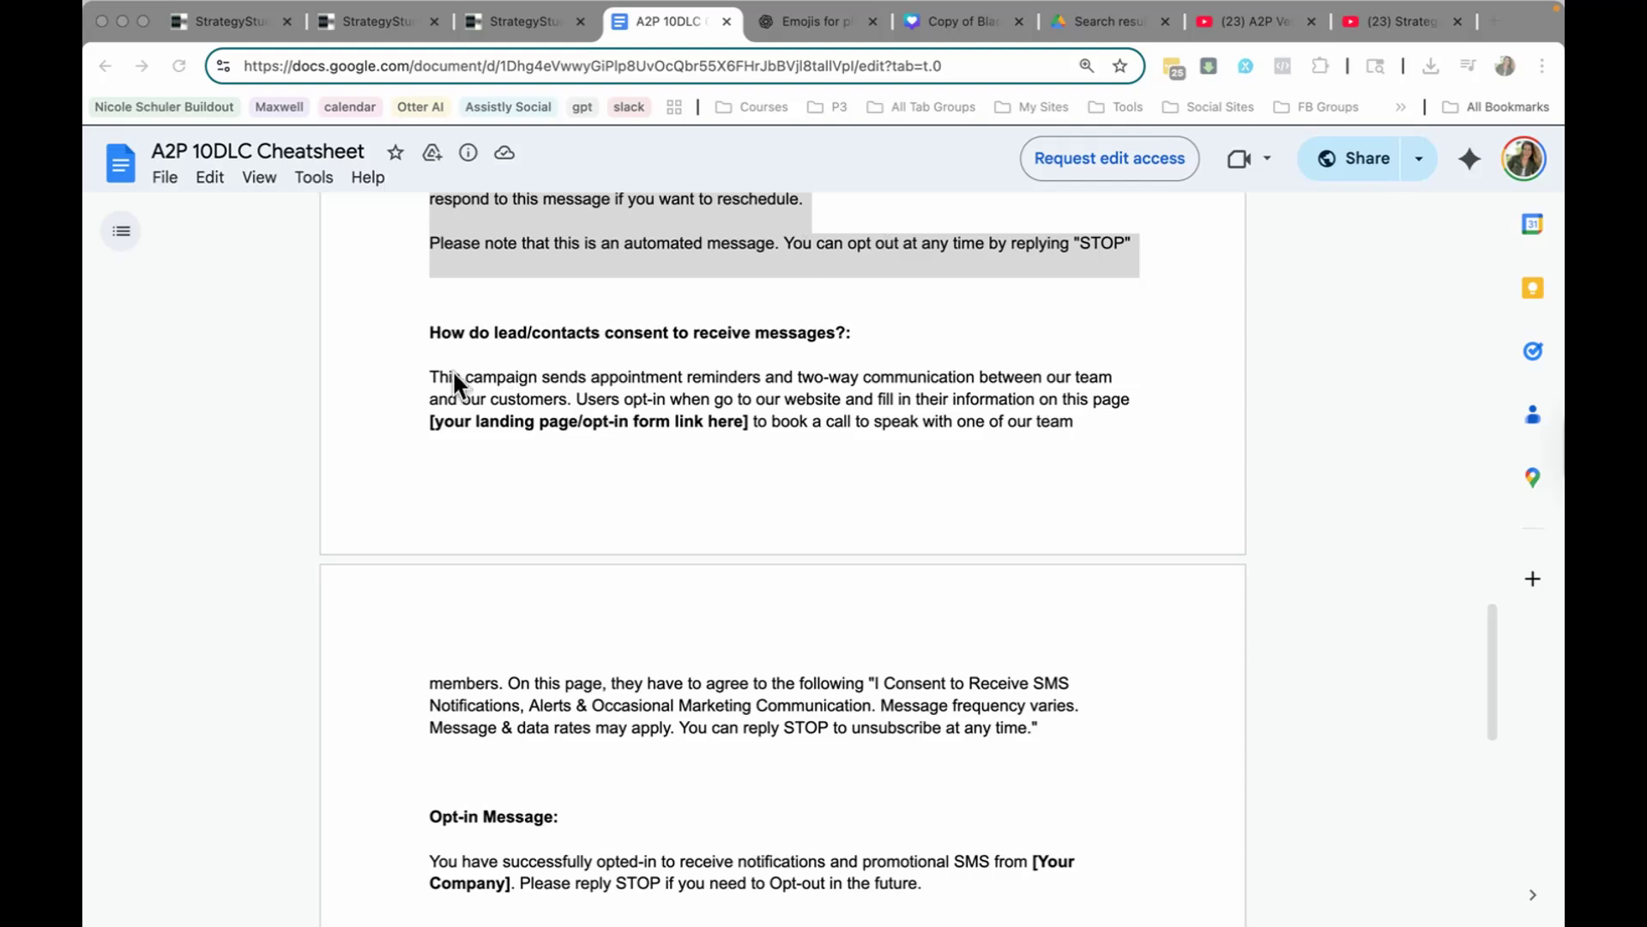
Step: Fill in how leads consent with the cheatsheet's template, substituting the A2P Compliance Form's share link for the landing page/opt-in form placeholder
click(427, 371)
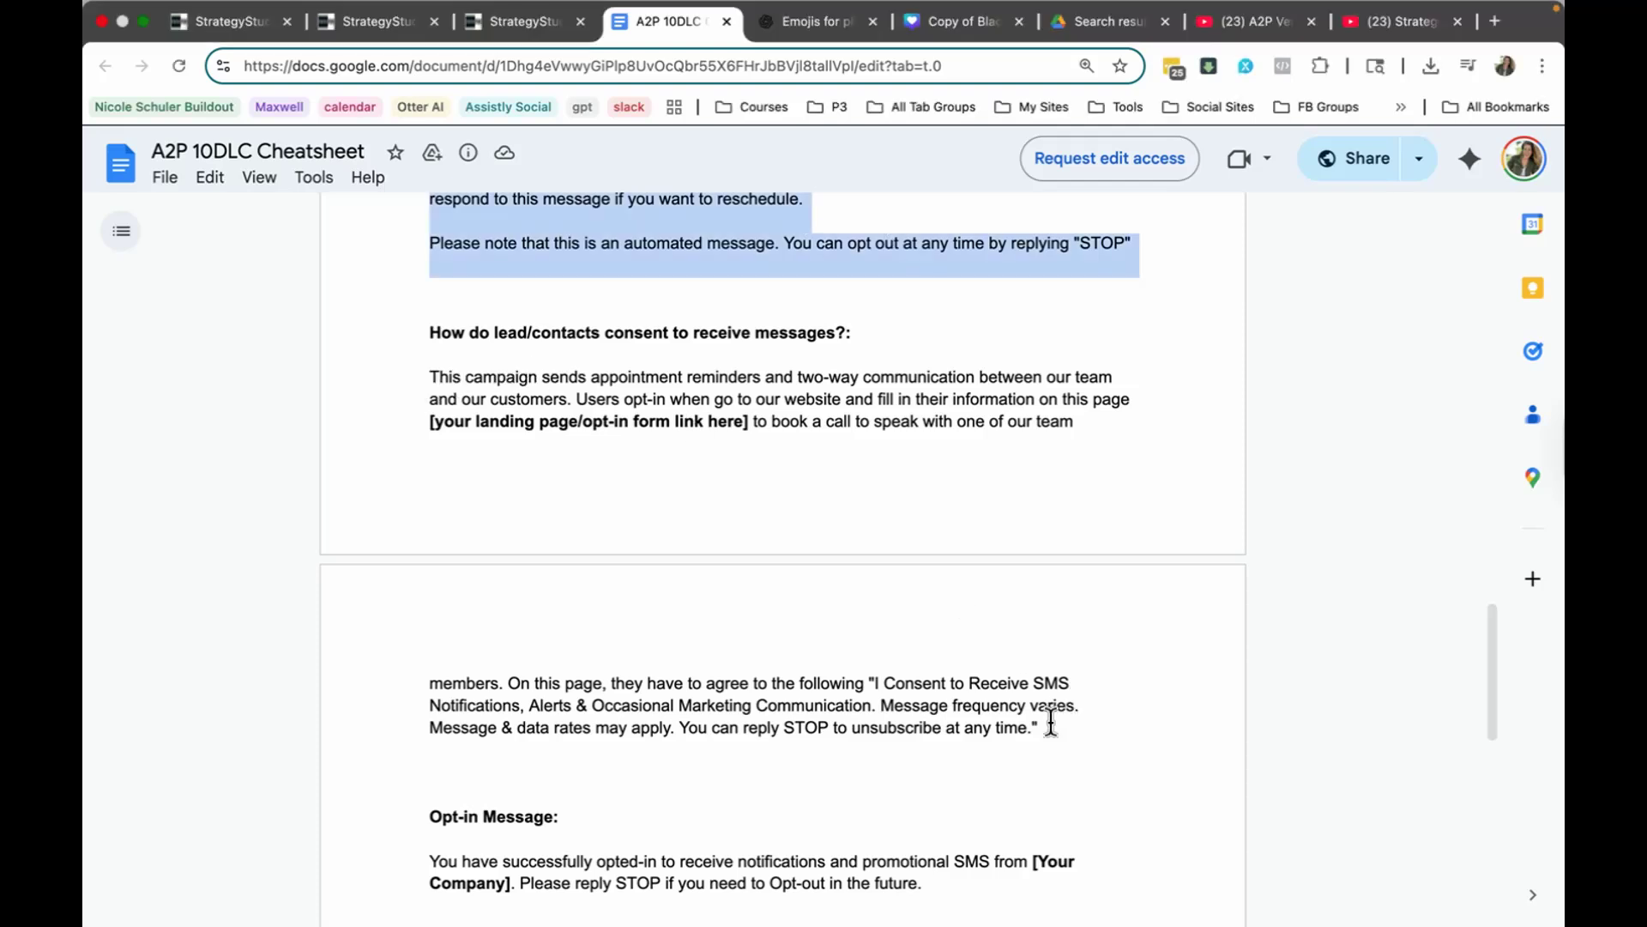
drag(1049, 729, 402, 369)
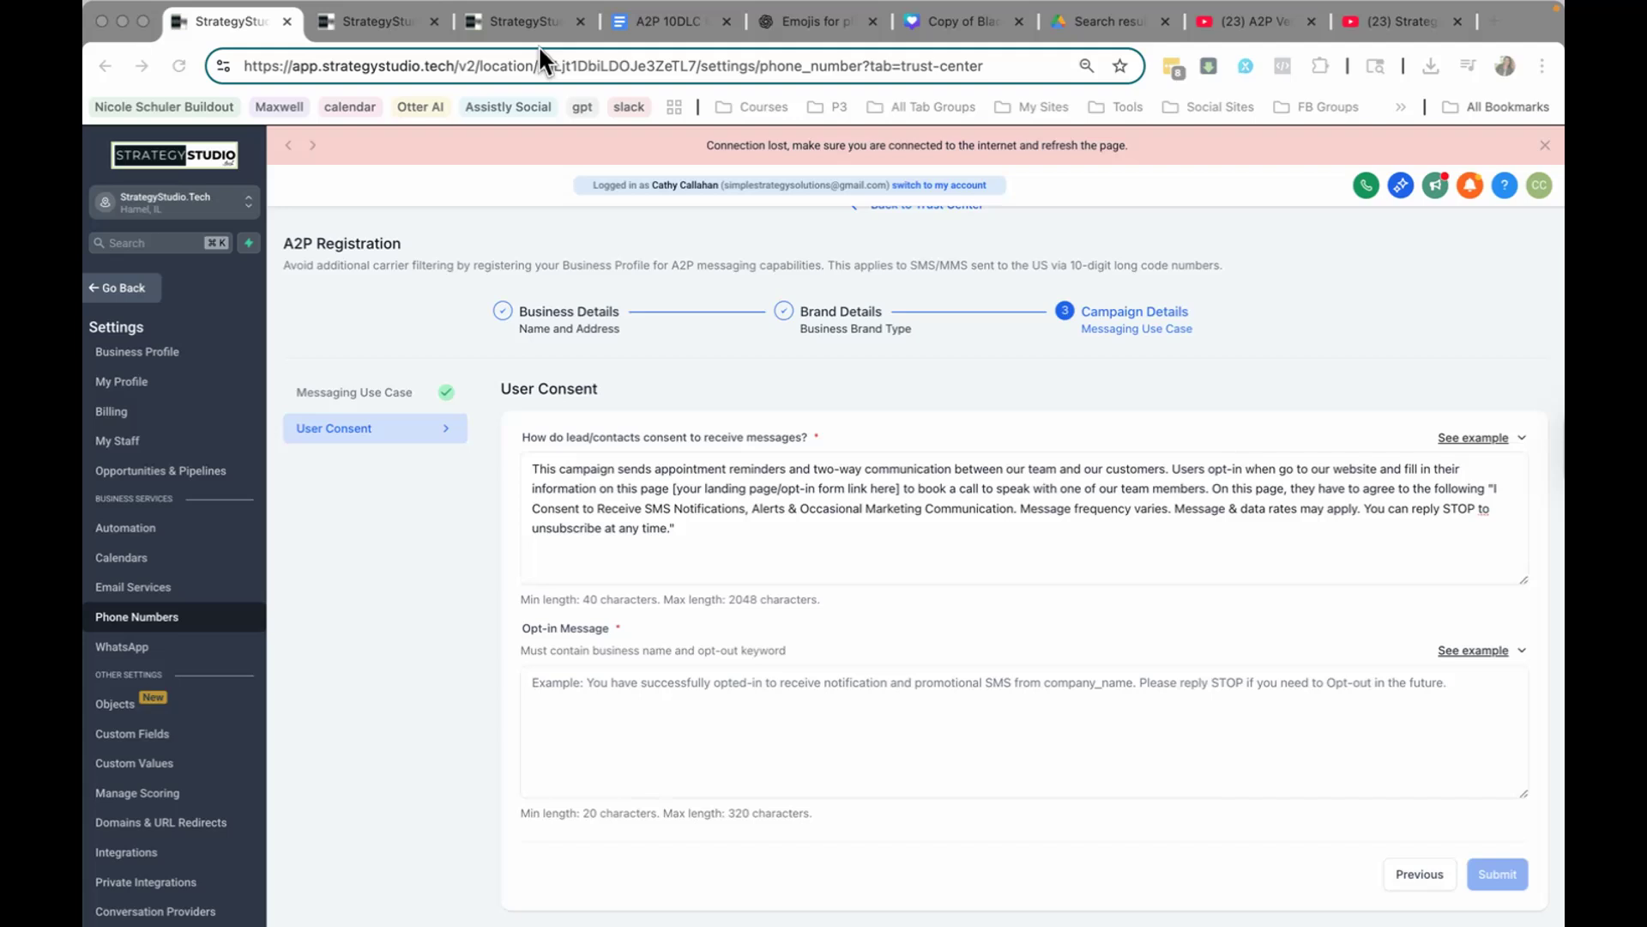
click(497, 23)
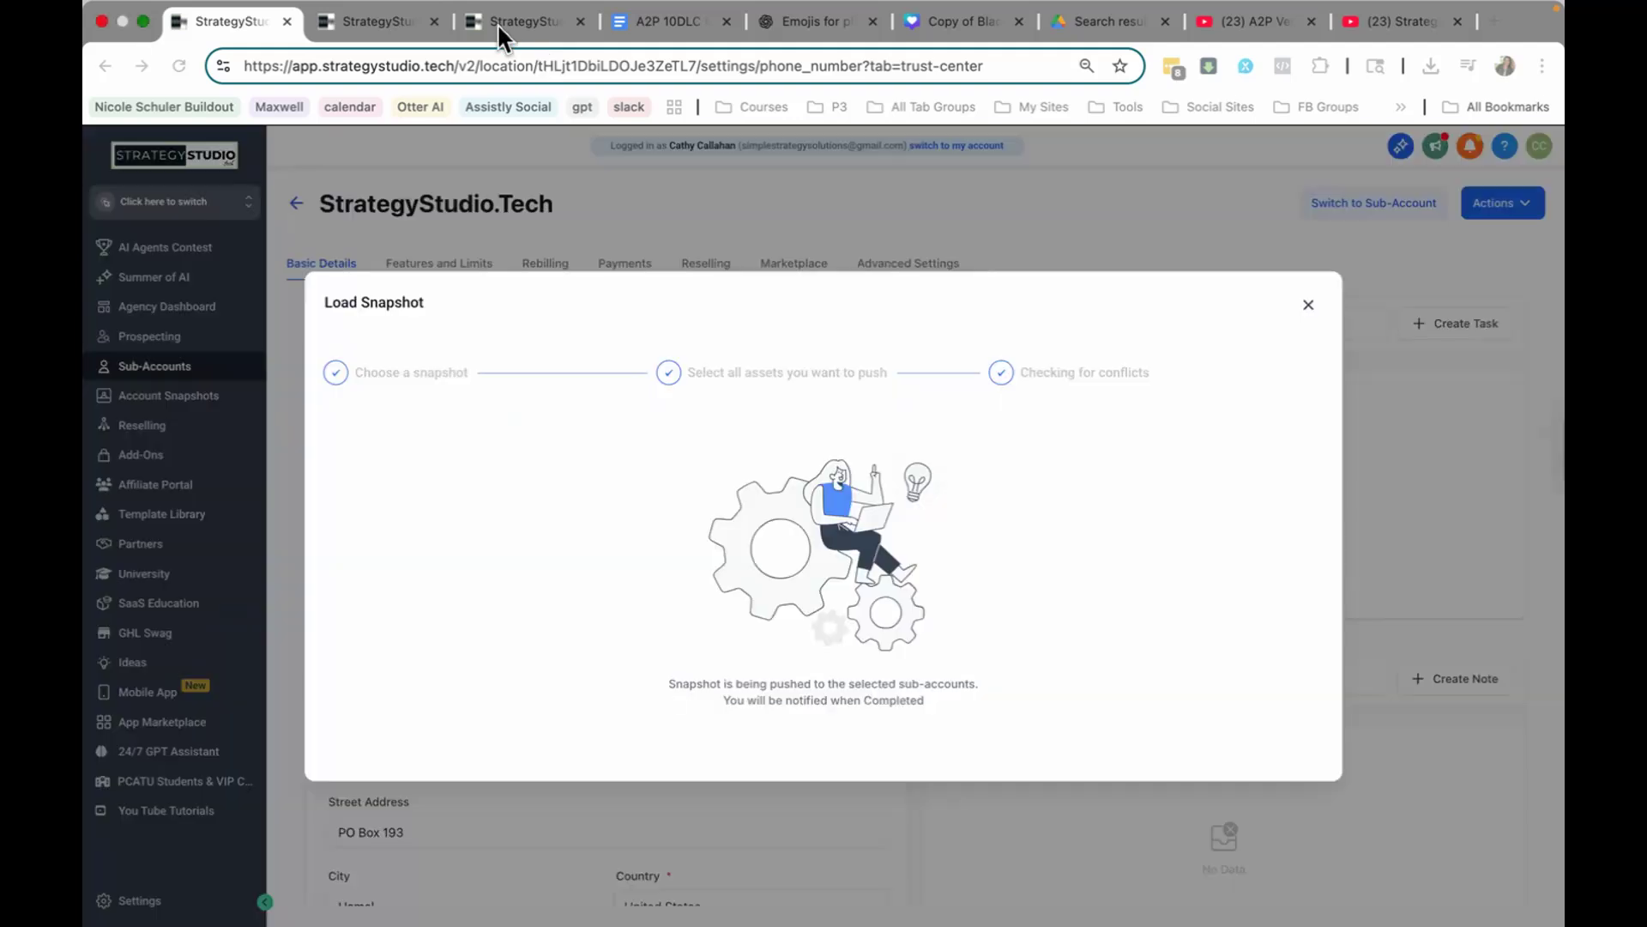
click(386, 26)
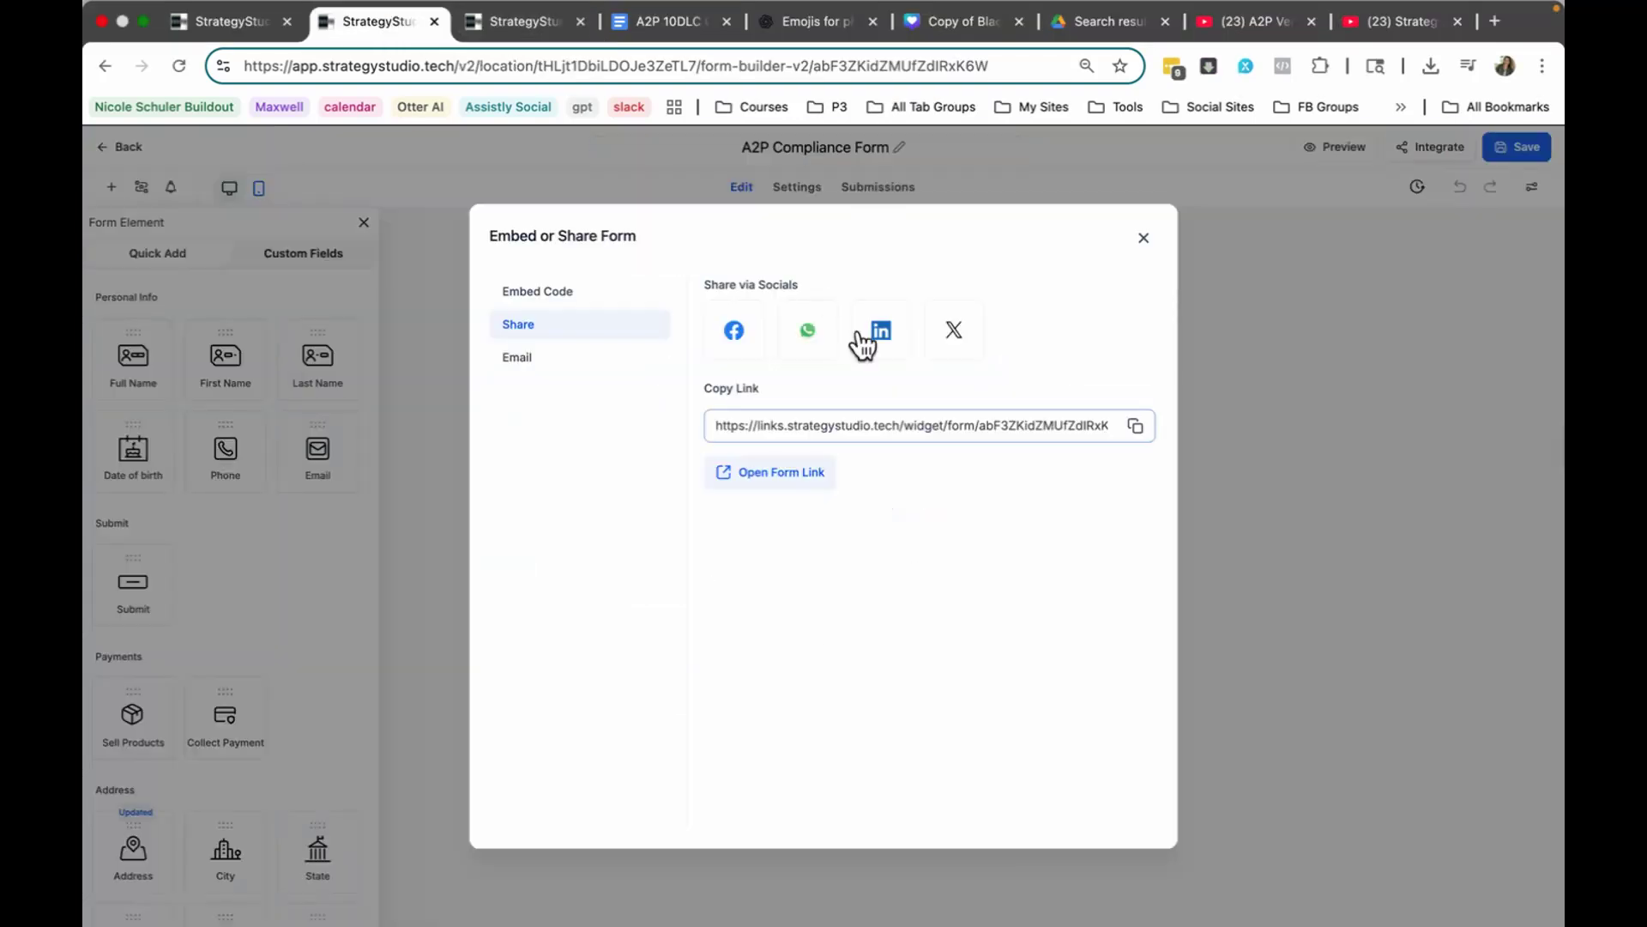
click(1136, 429)
click(259, 27)
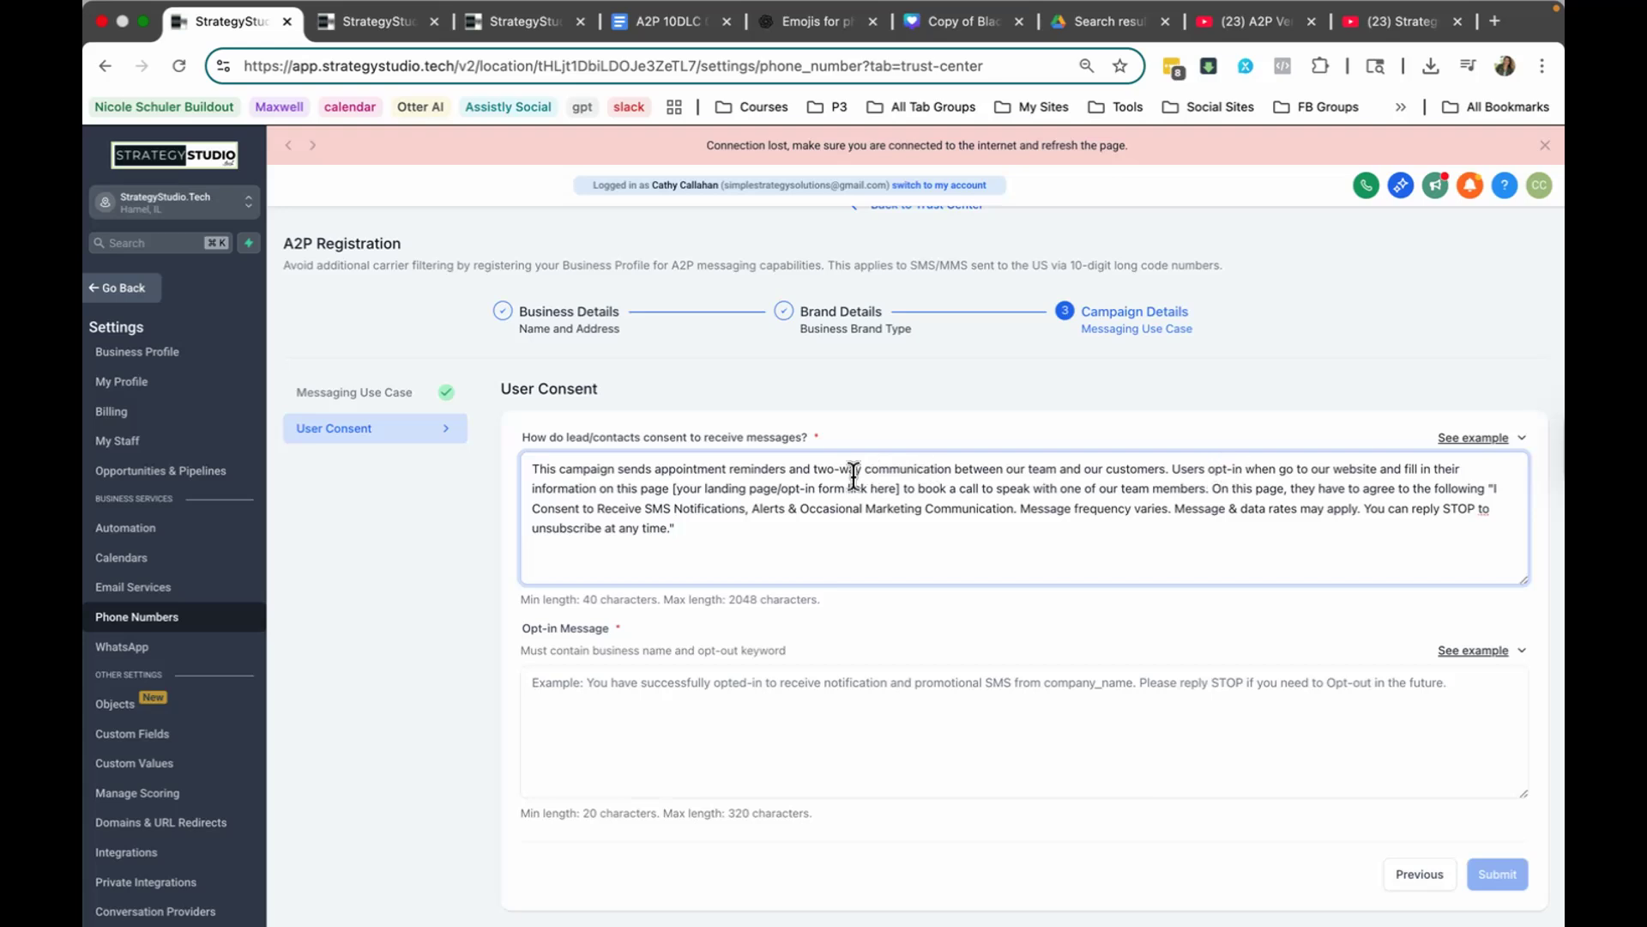
drag(899, 489, 680, 489)
key(super+v)
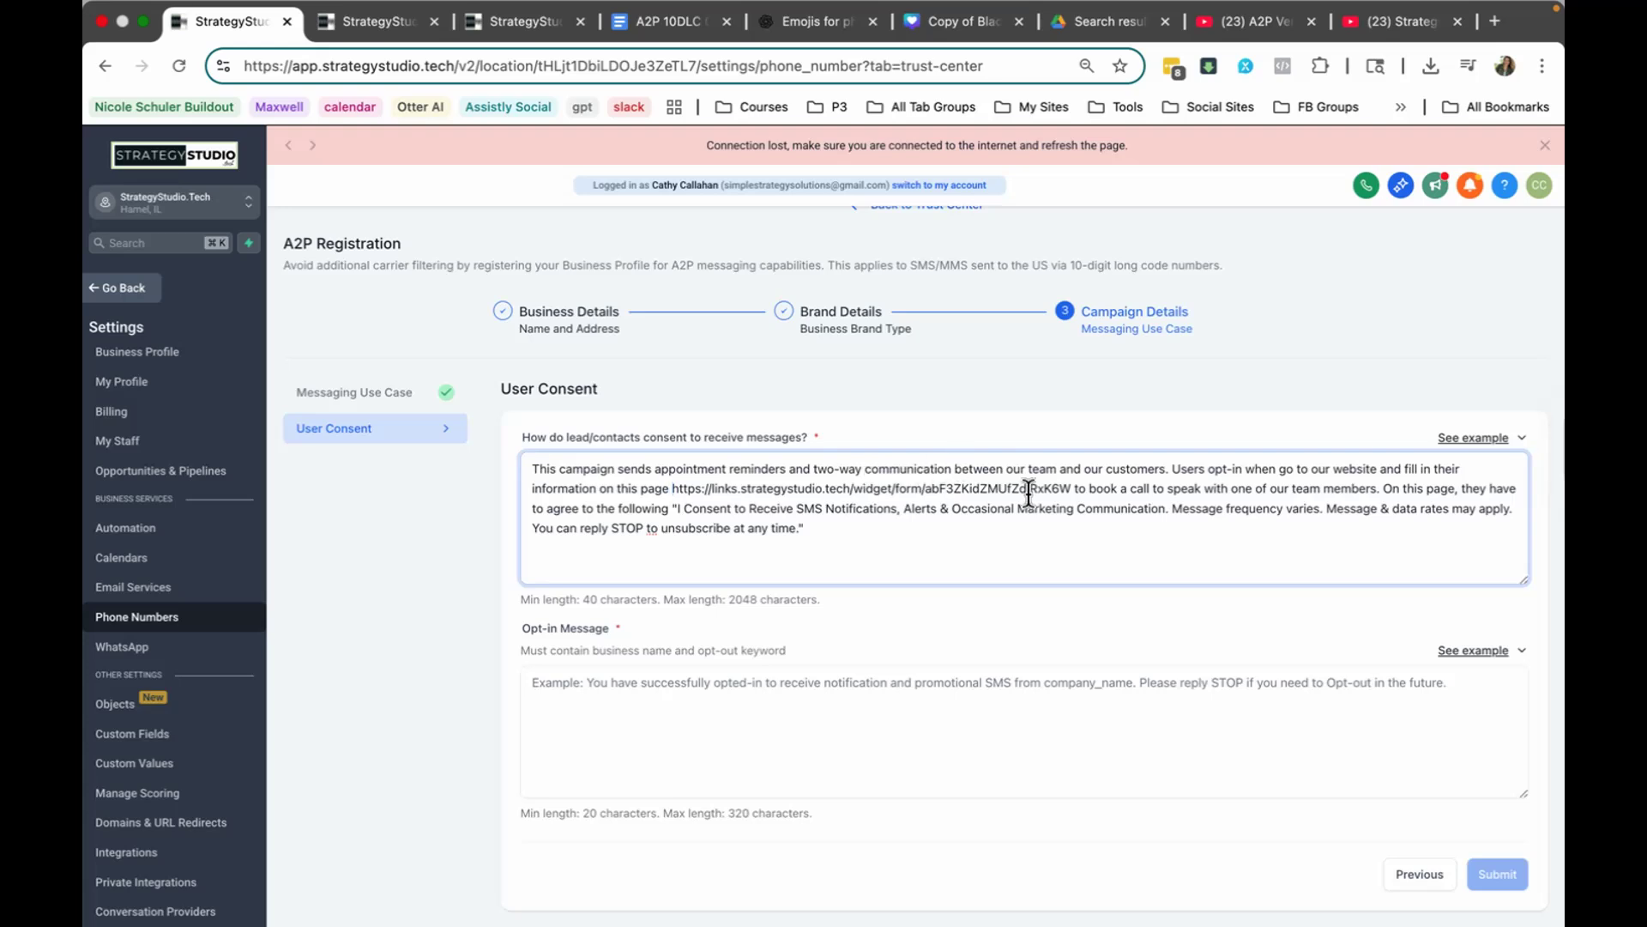
Step: Copy the cheatsheet's opt-in message template into the Opt-in Message field
click(665, 21)
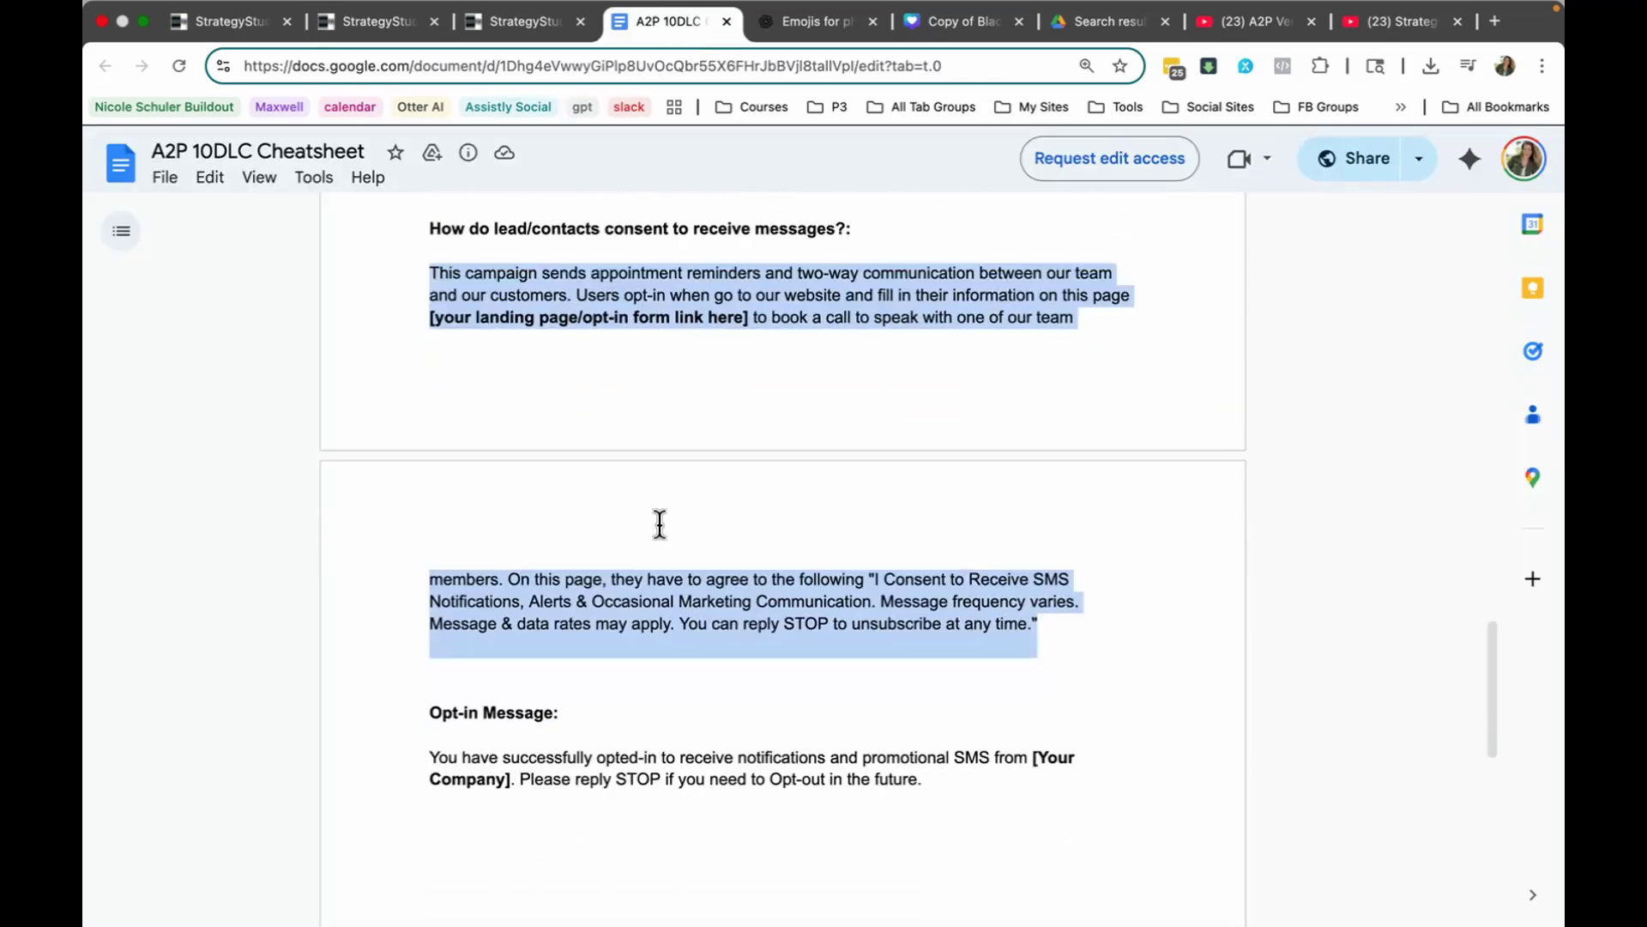
scroll(431, 544, down, 5)
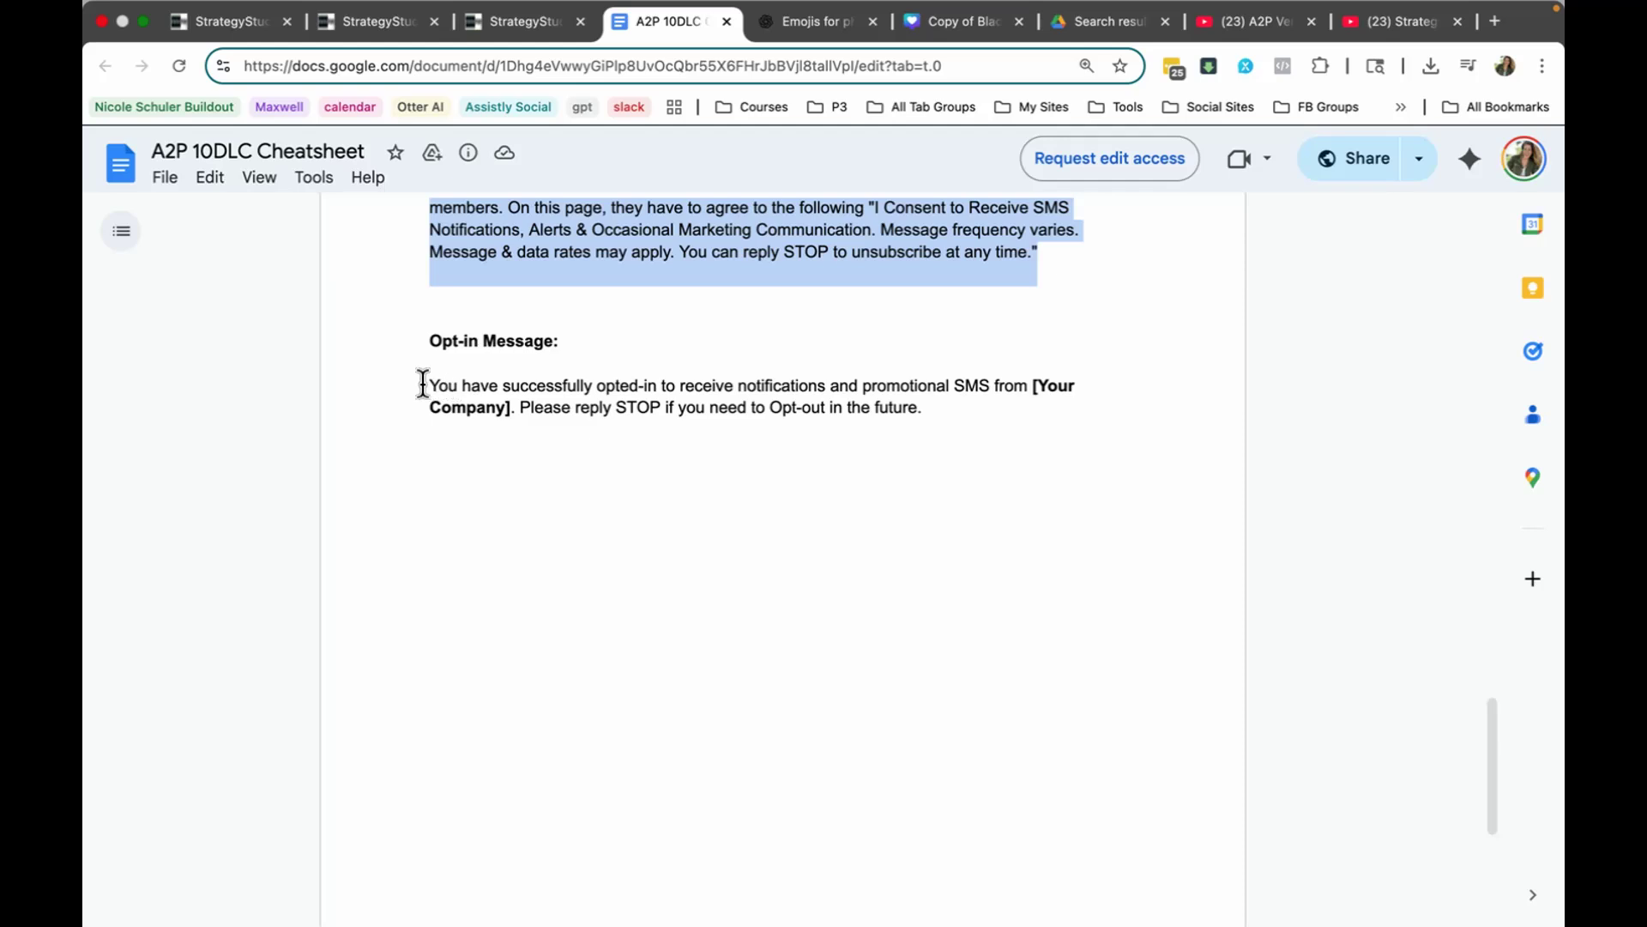
drag(423, 383, 960, 426)
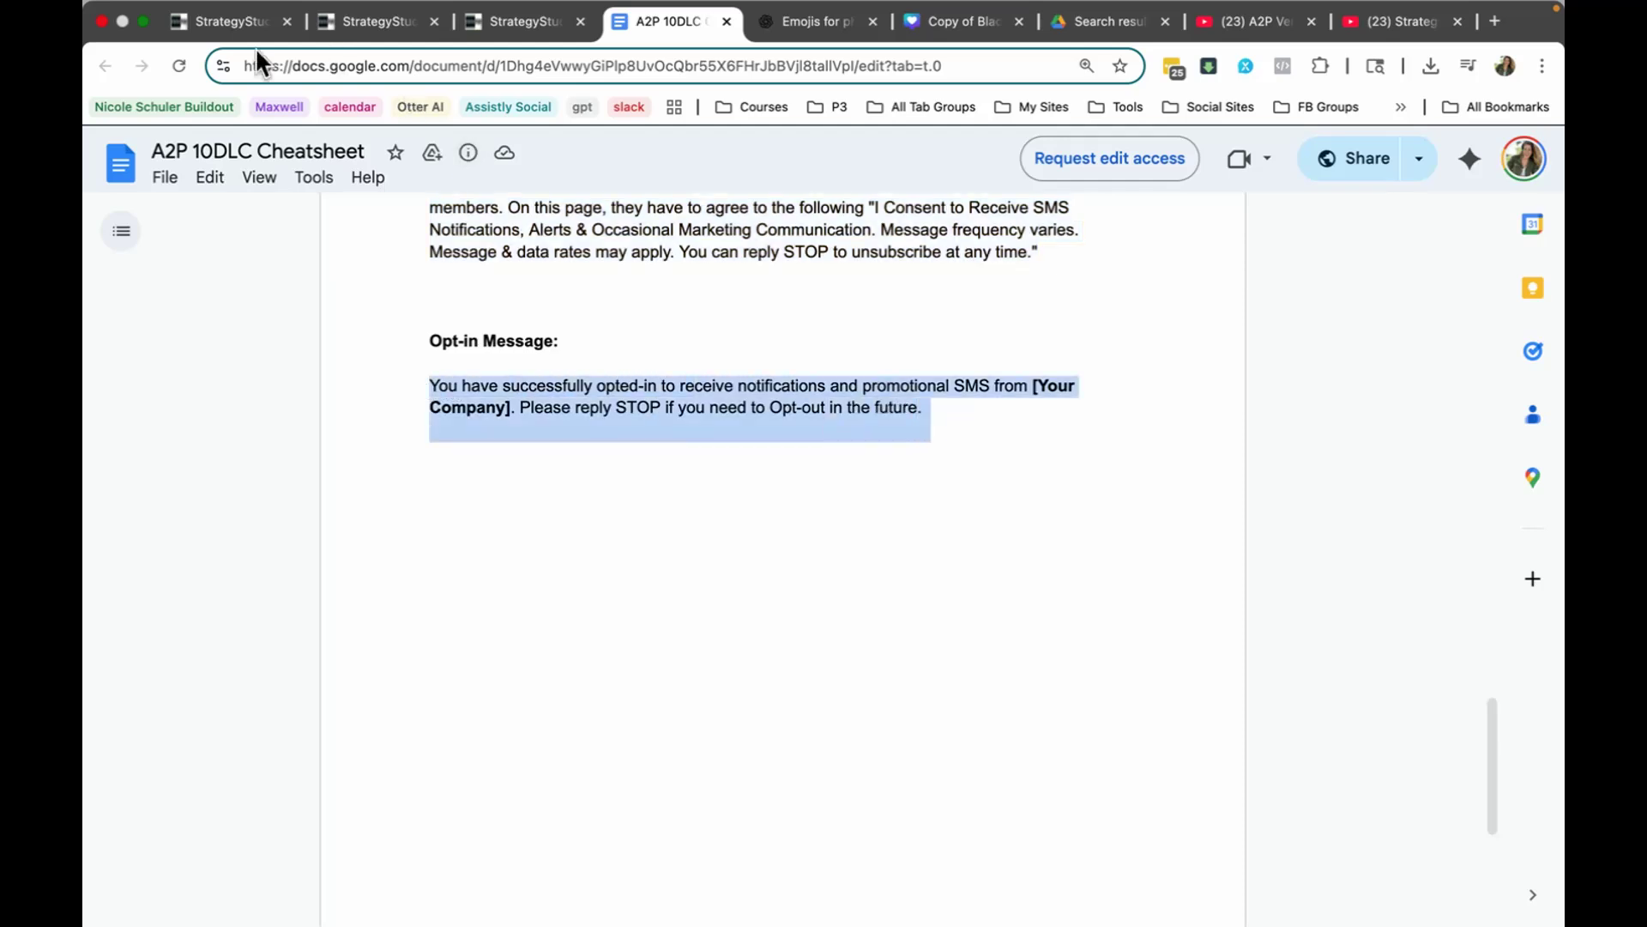
click(223, 39)
click(636, 682)
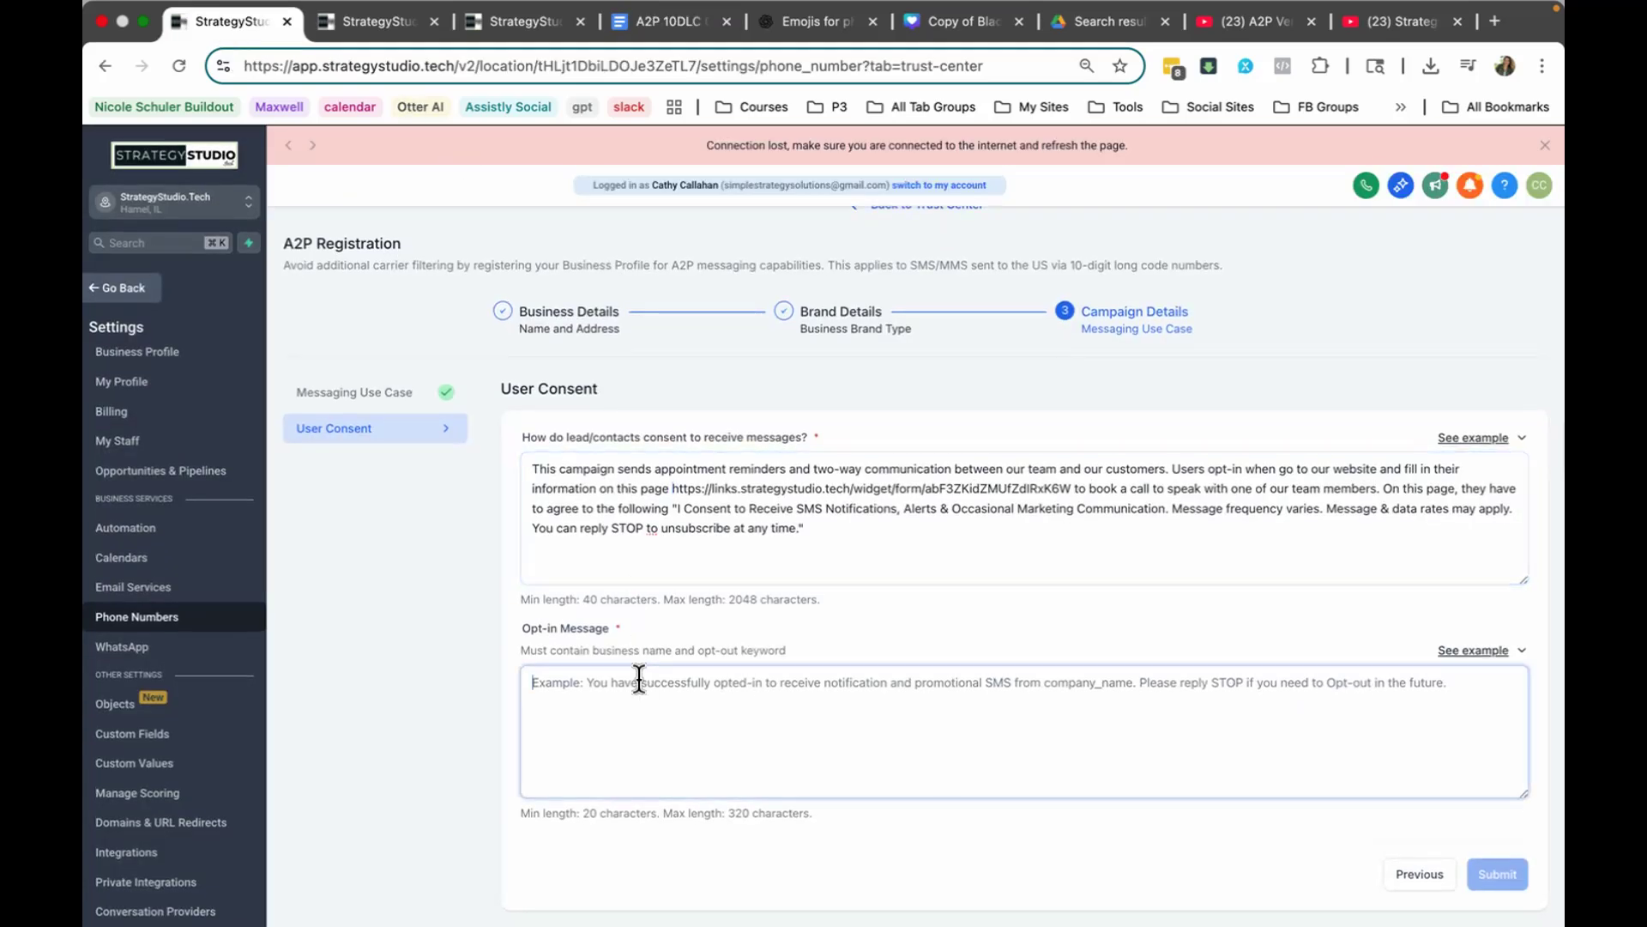
key(ctrl+v)
scroll(764, 636, up, 1)
scroll(763, 650, down, 1)
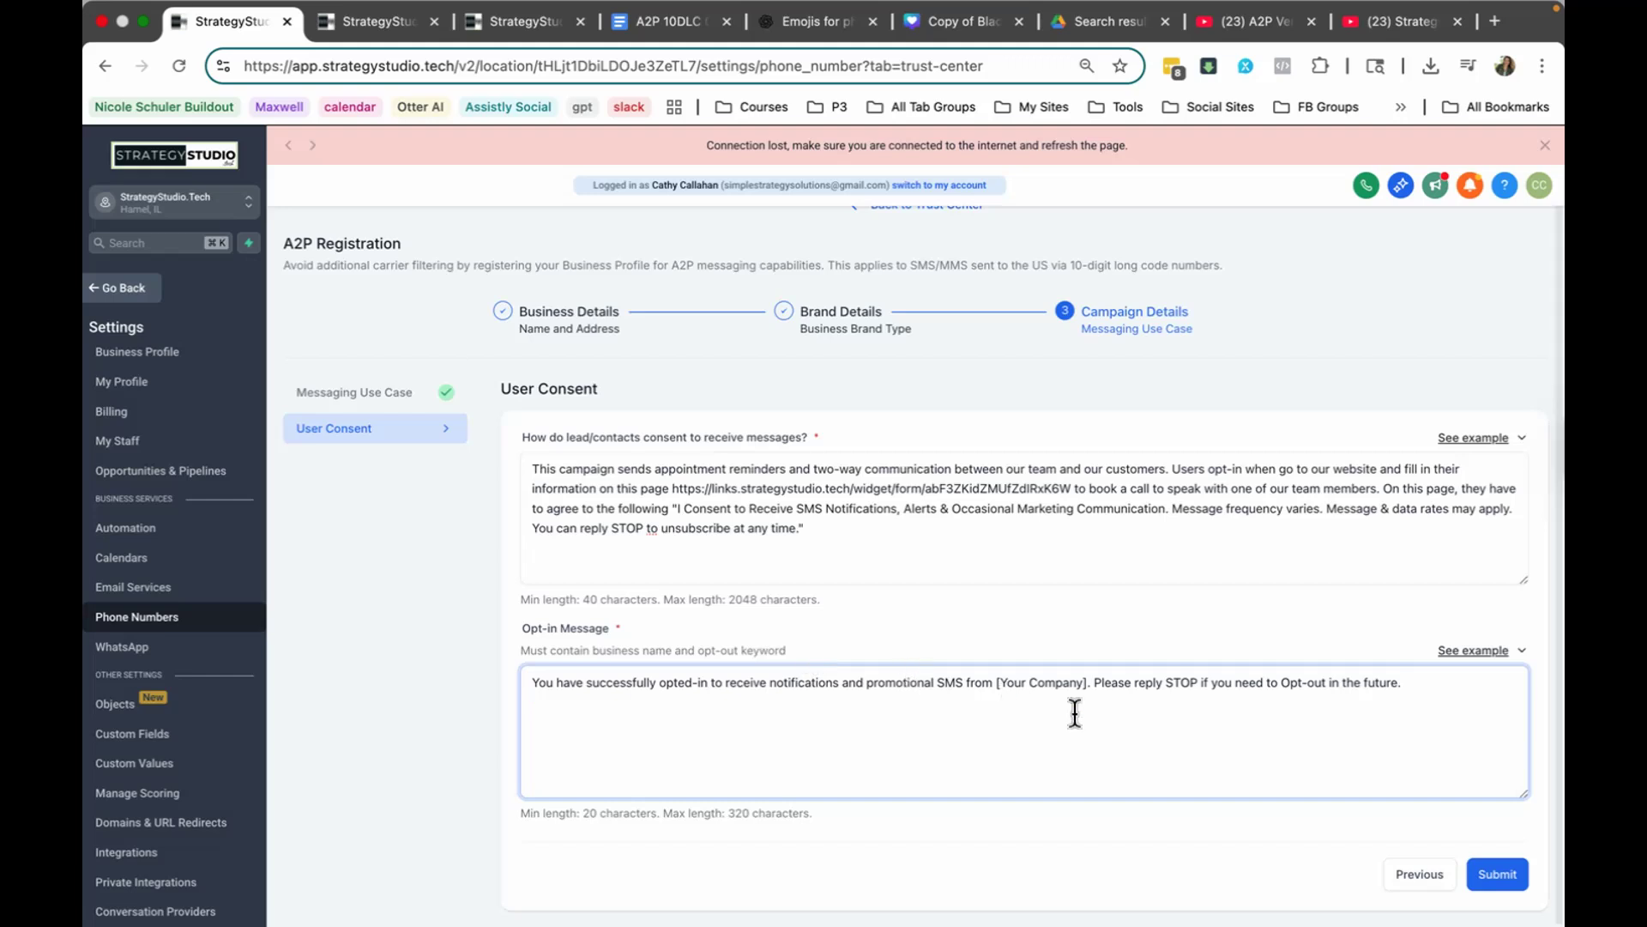
Step: Replace the [Your Company] placeholder in the Opt-in Message with StrategyStudio.tech
drag(1089, 683, 996, 683)
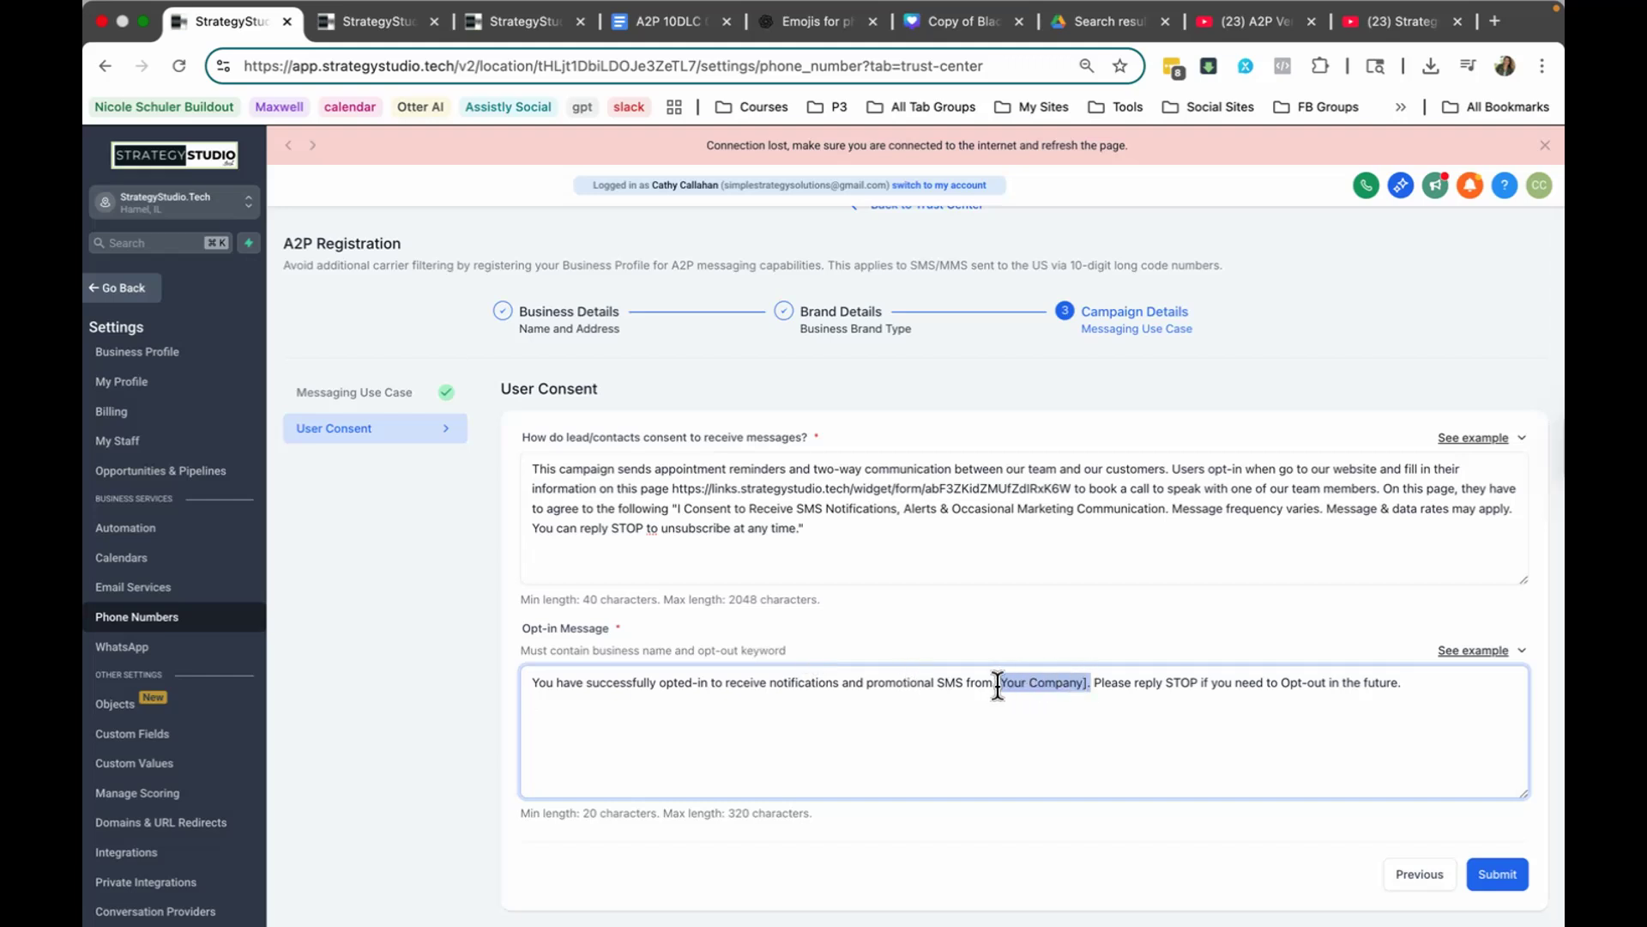
text(Strategy )
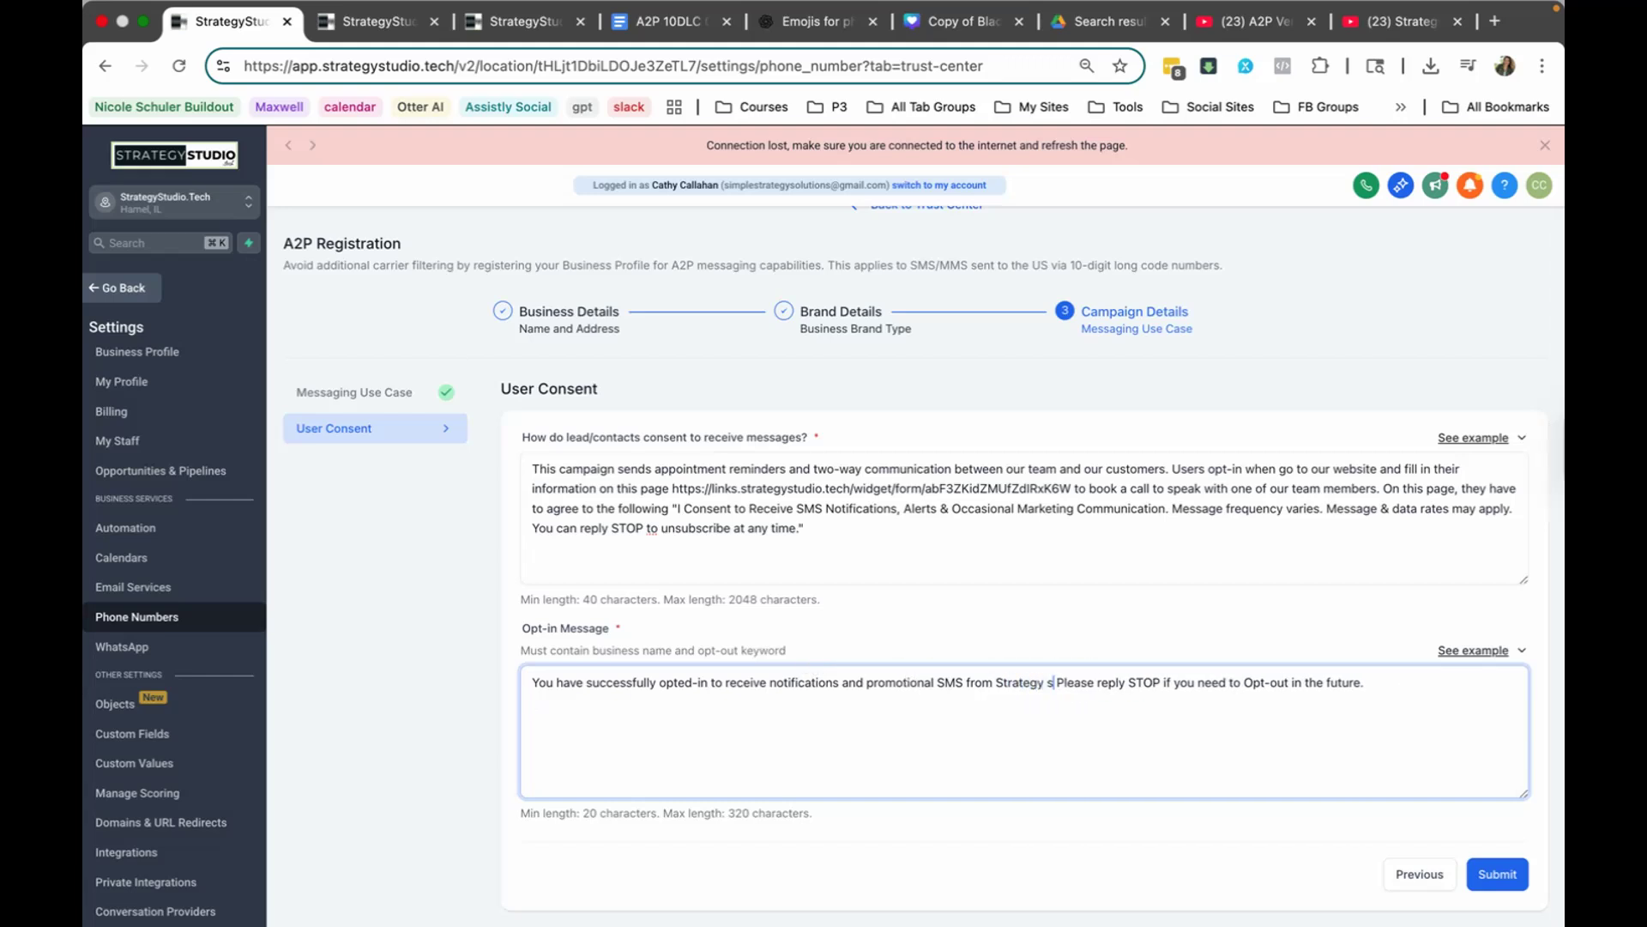
text(Studio.e)
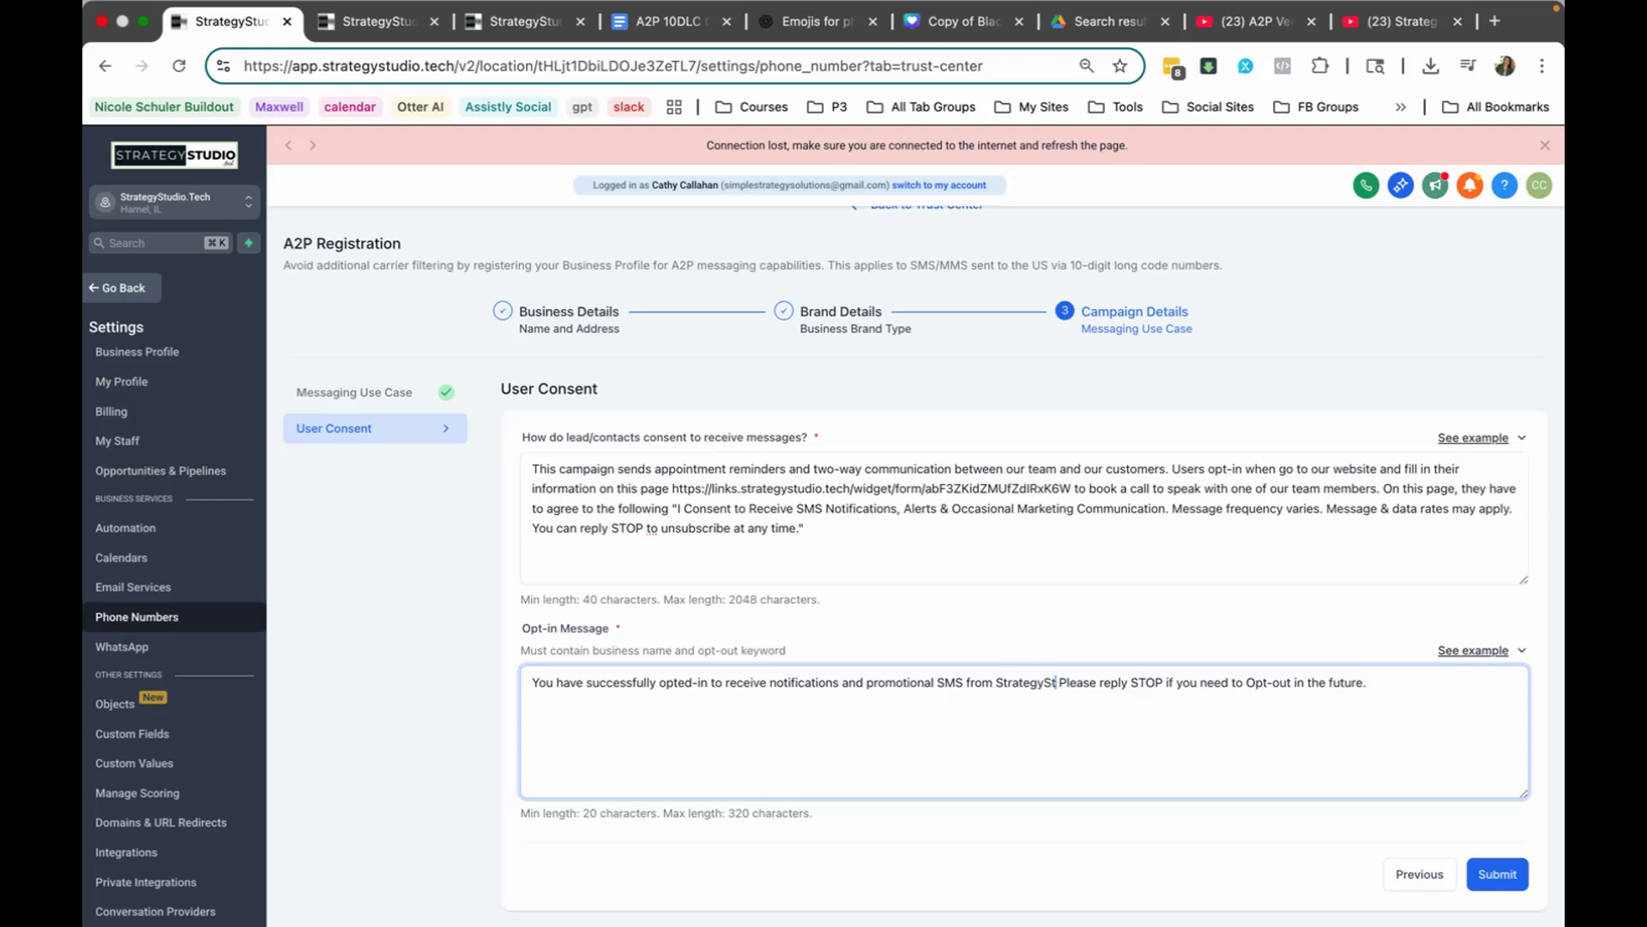
key(BackSpace)
text(tech)
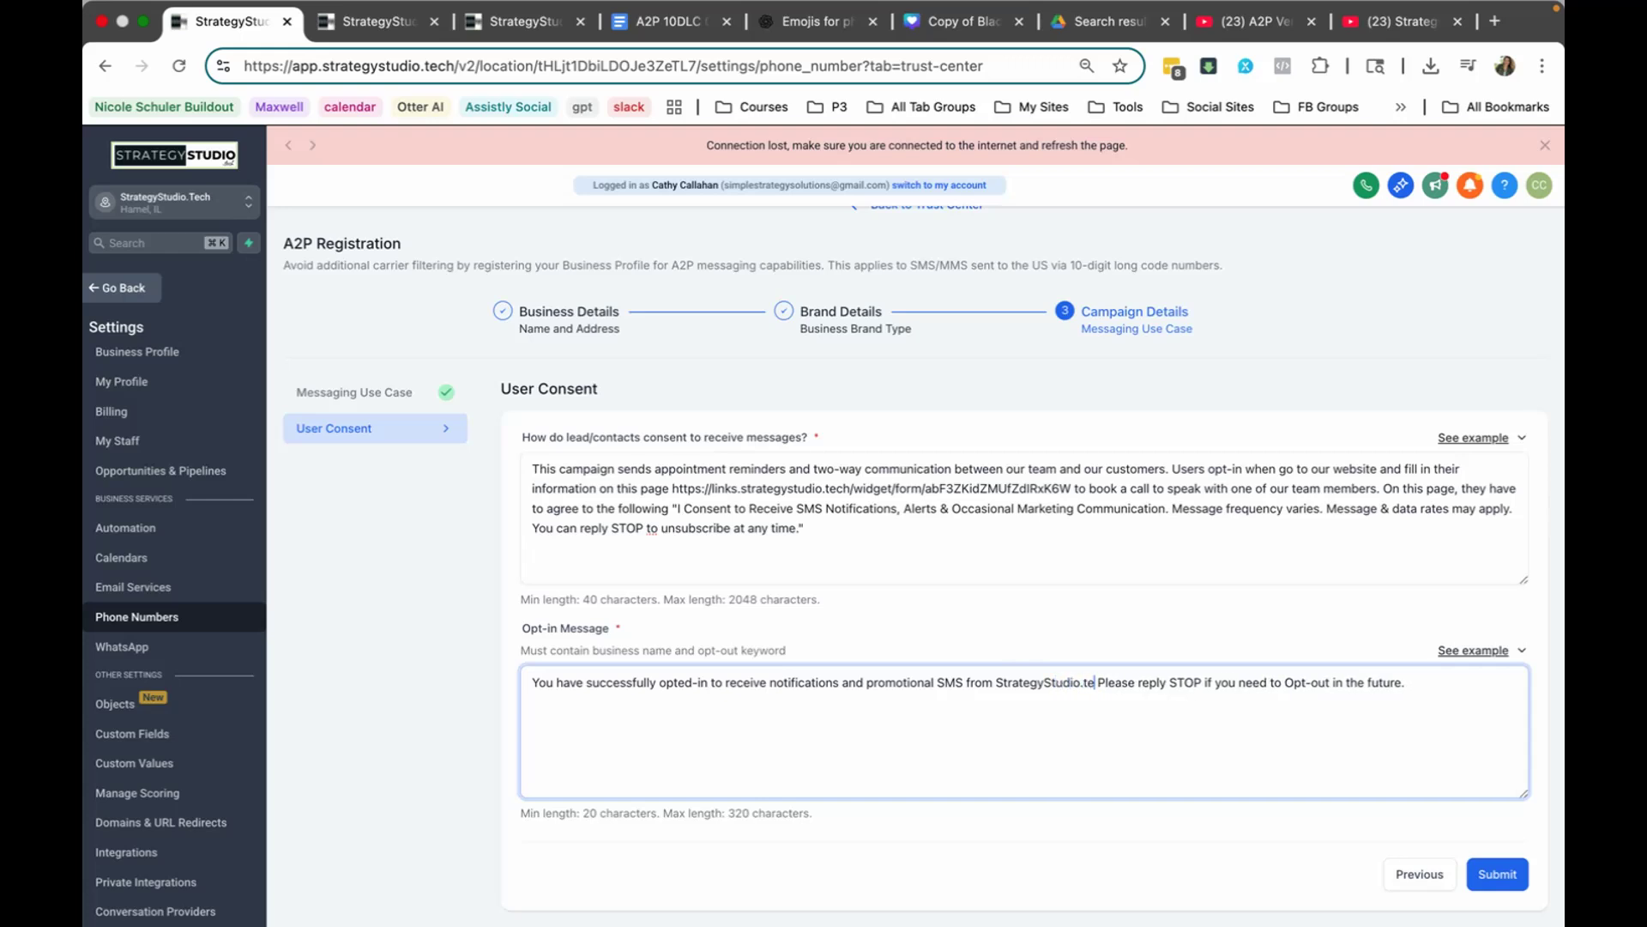
text(.)
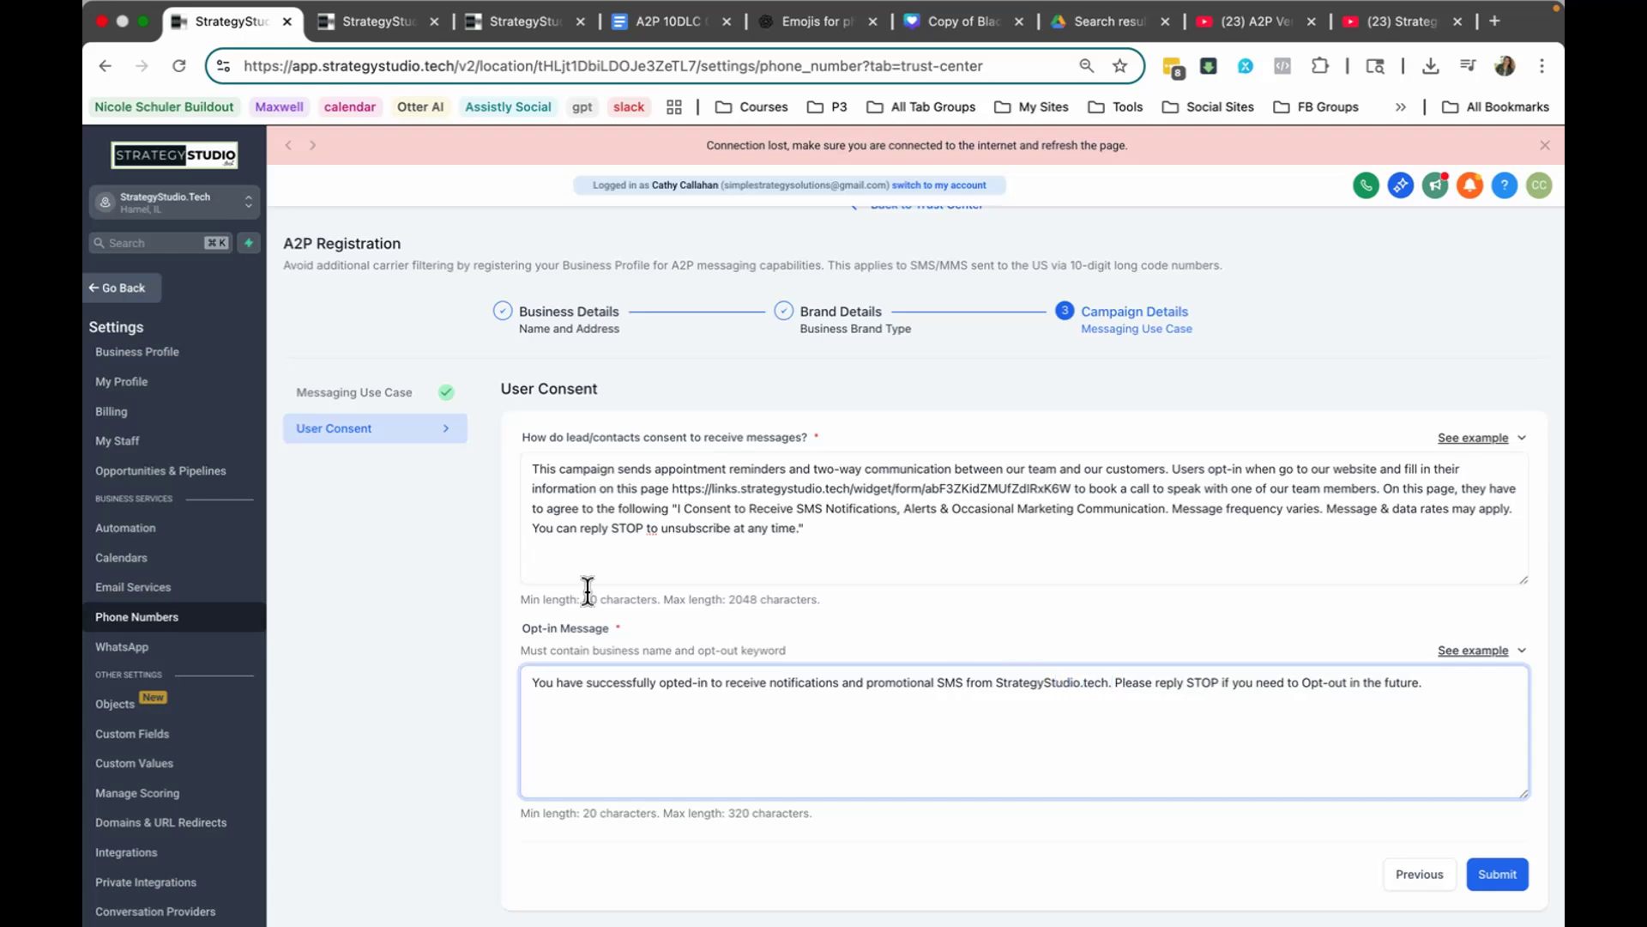
Step: Return to the Messaging Use Case section and review its Use Case Description against the cheatsheet's application templates
click(1411, 874)
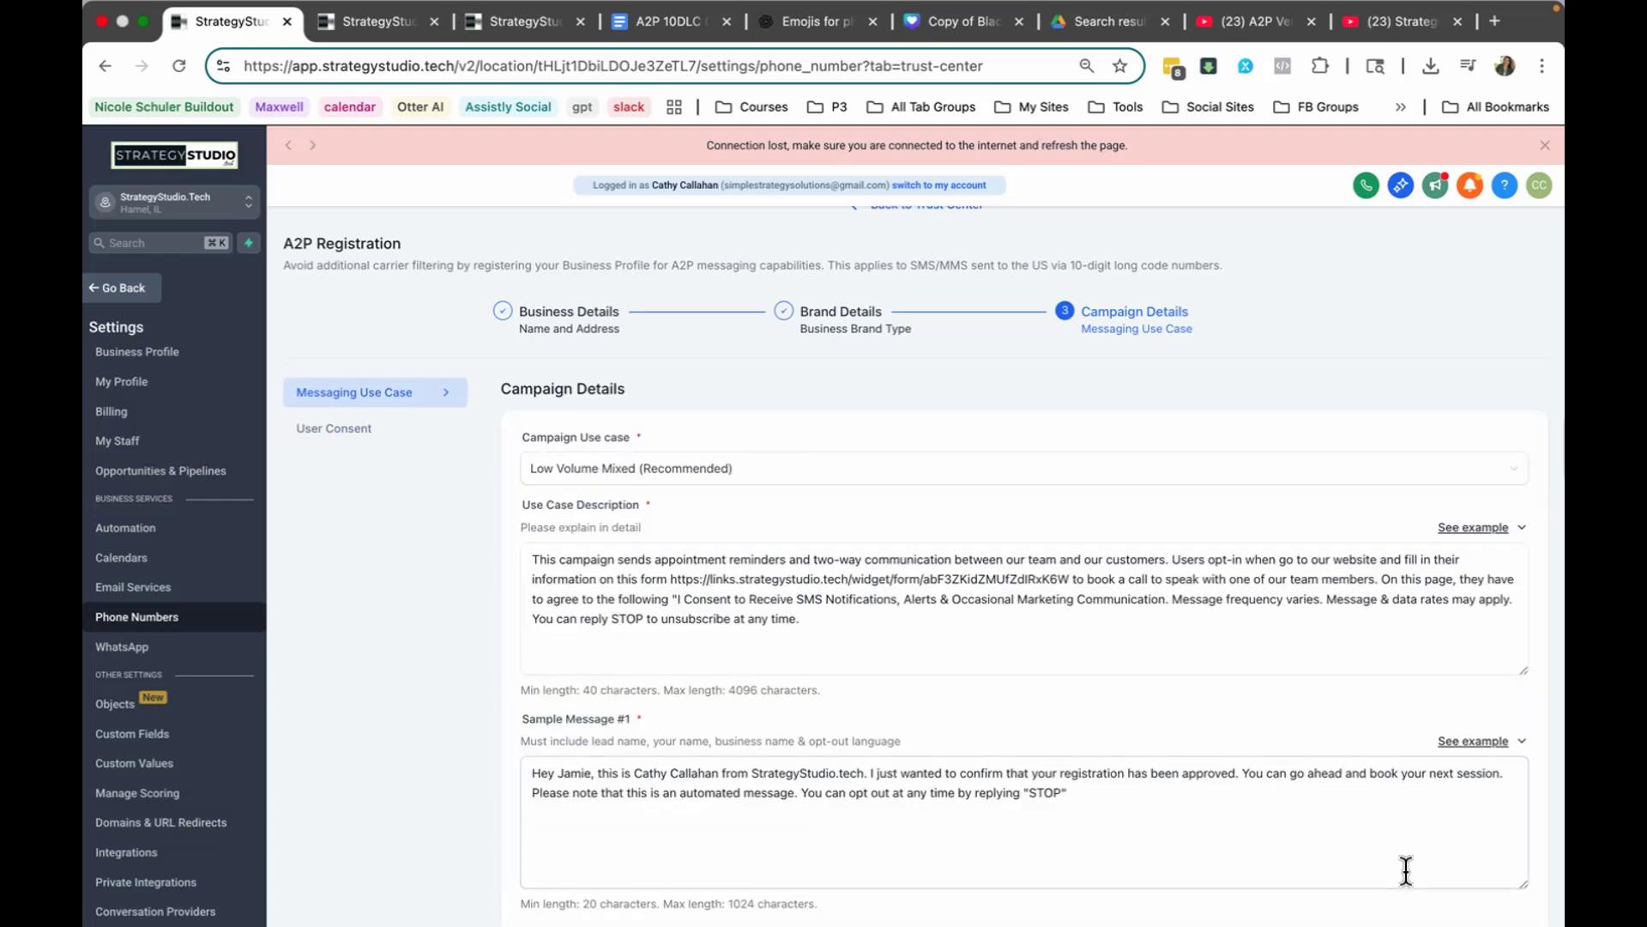
click(822, 558)
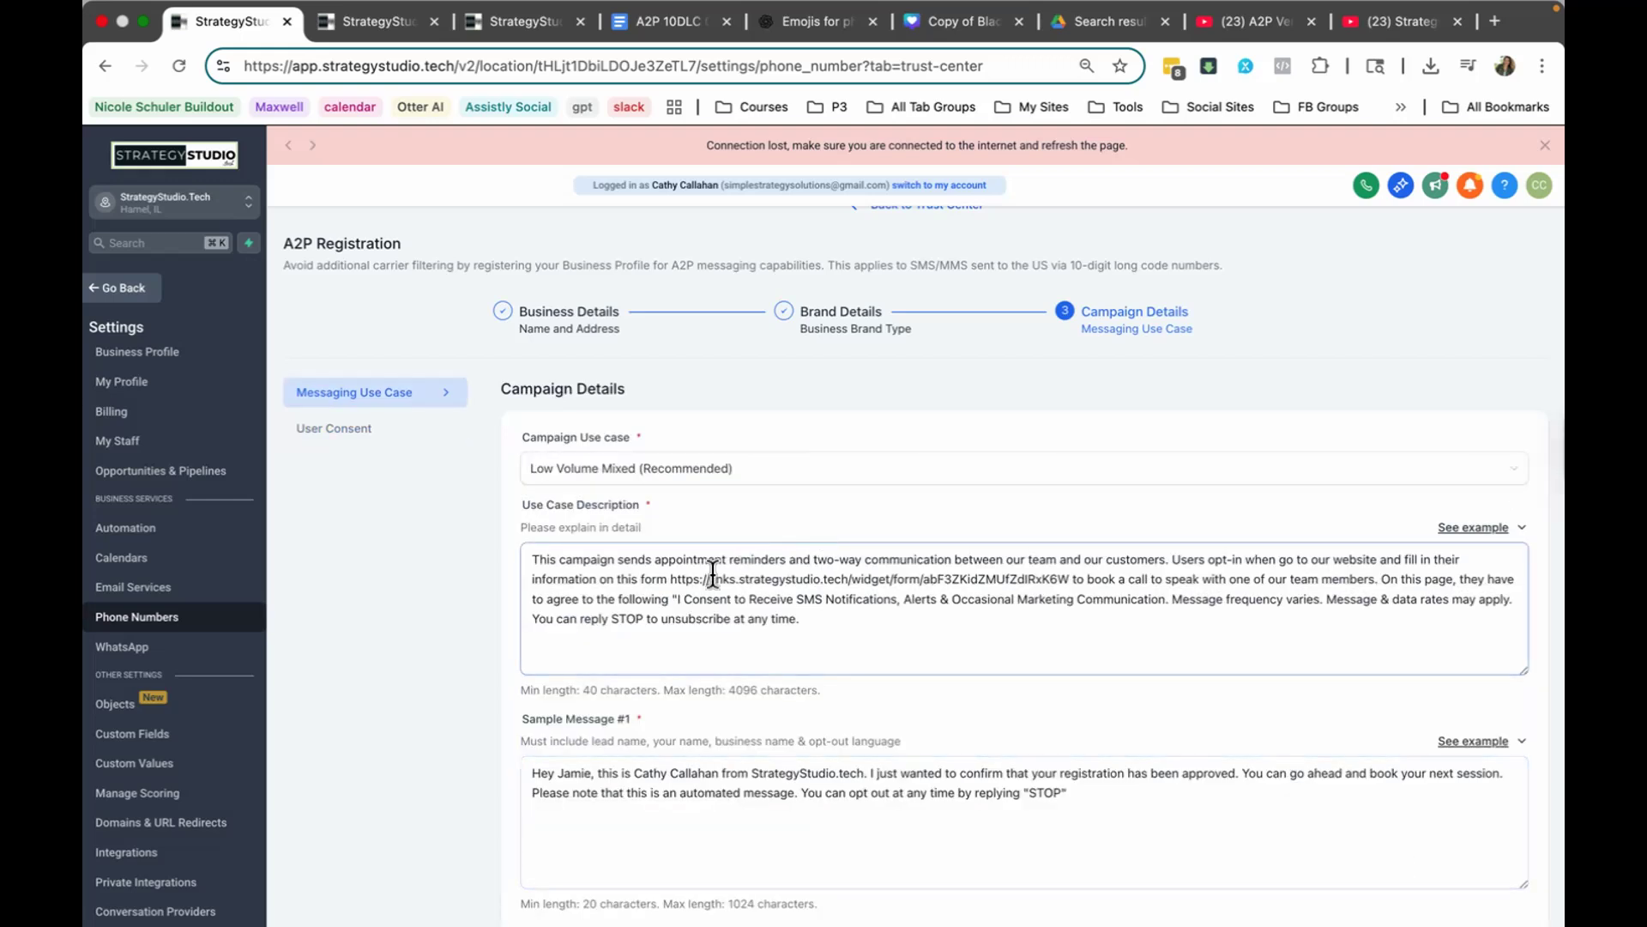
click(615, 519)
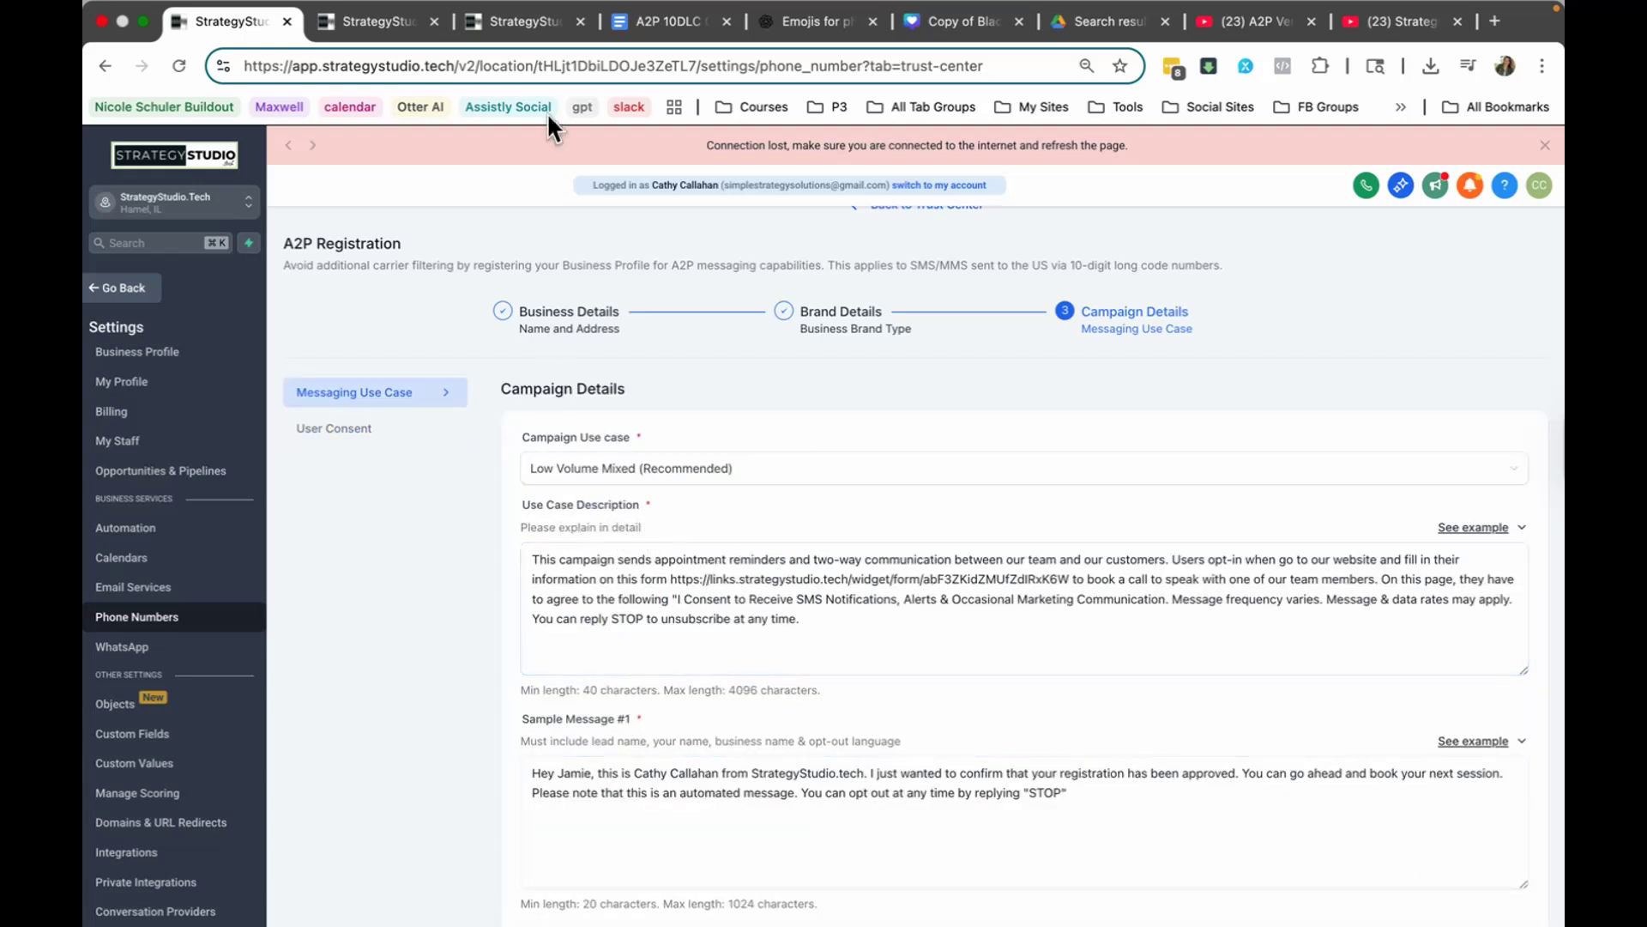
click(671, 26)
scroll(623, 498, up, 8)
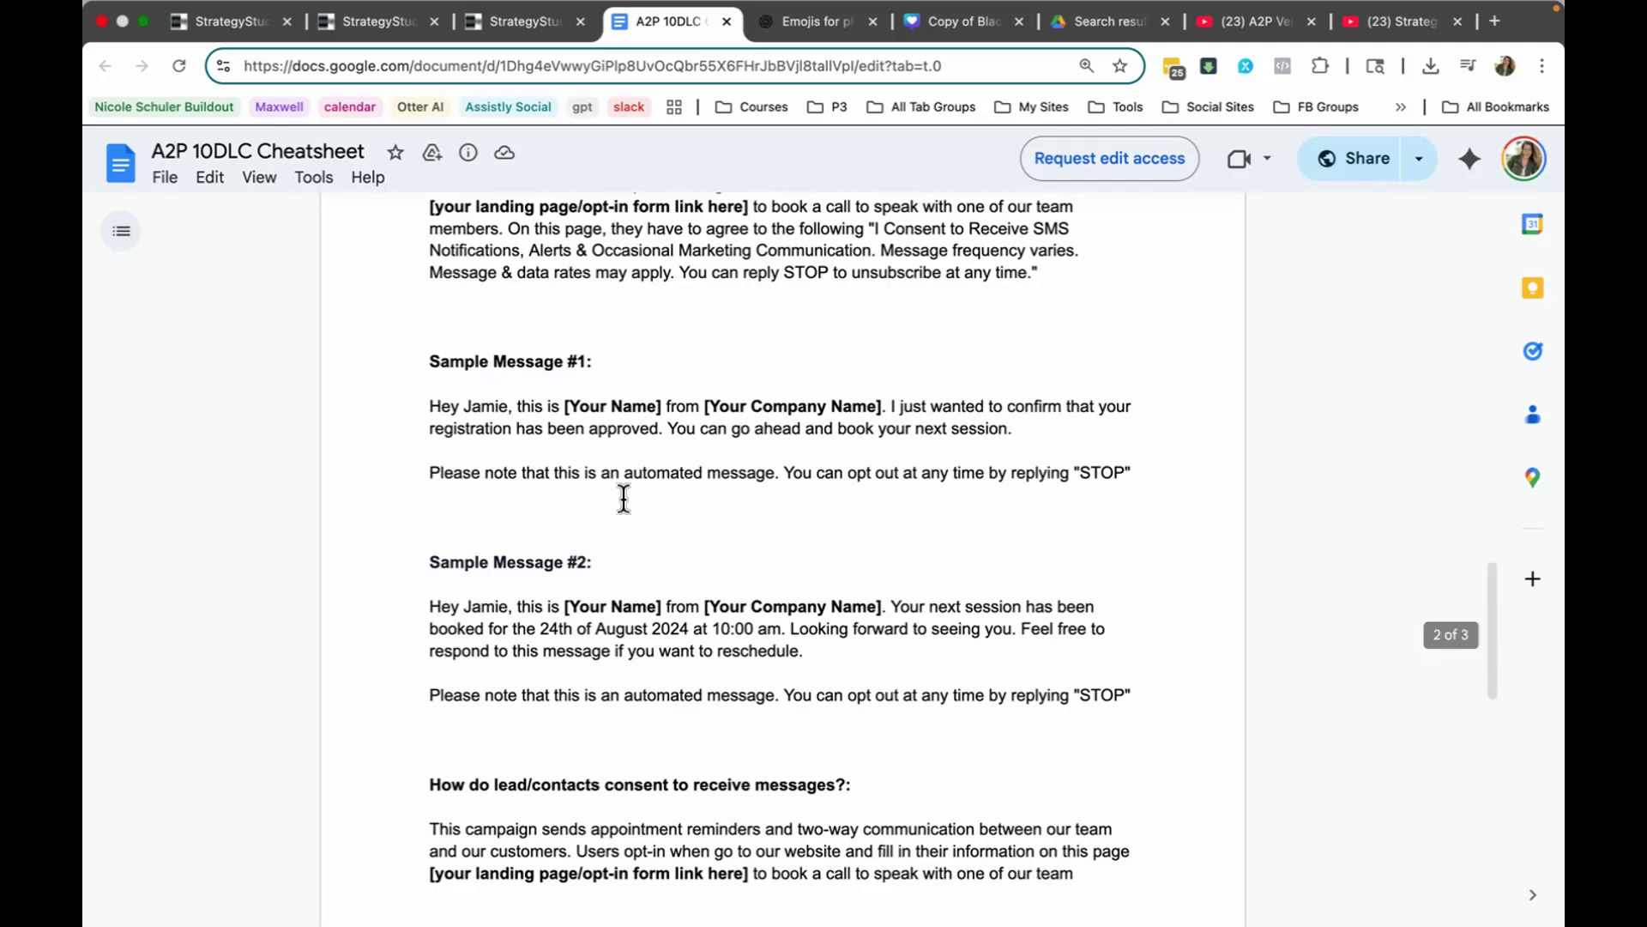
scroll(623, 497, up, 5)
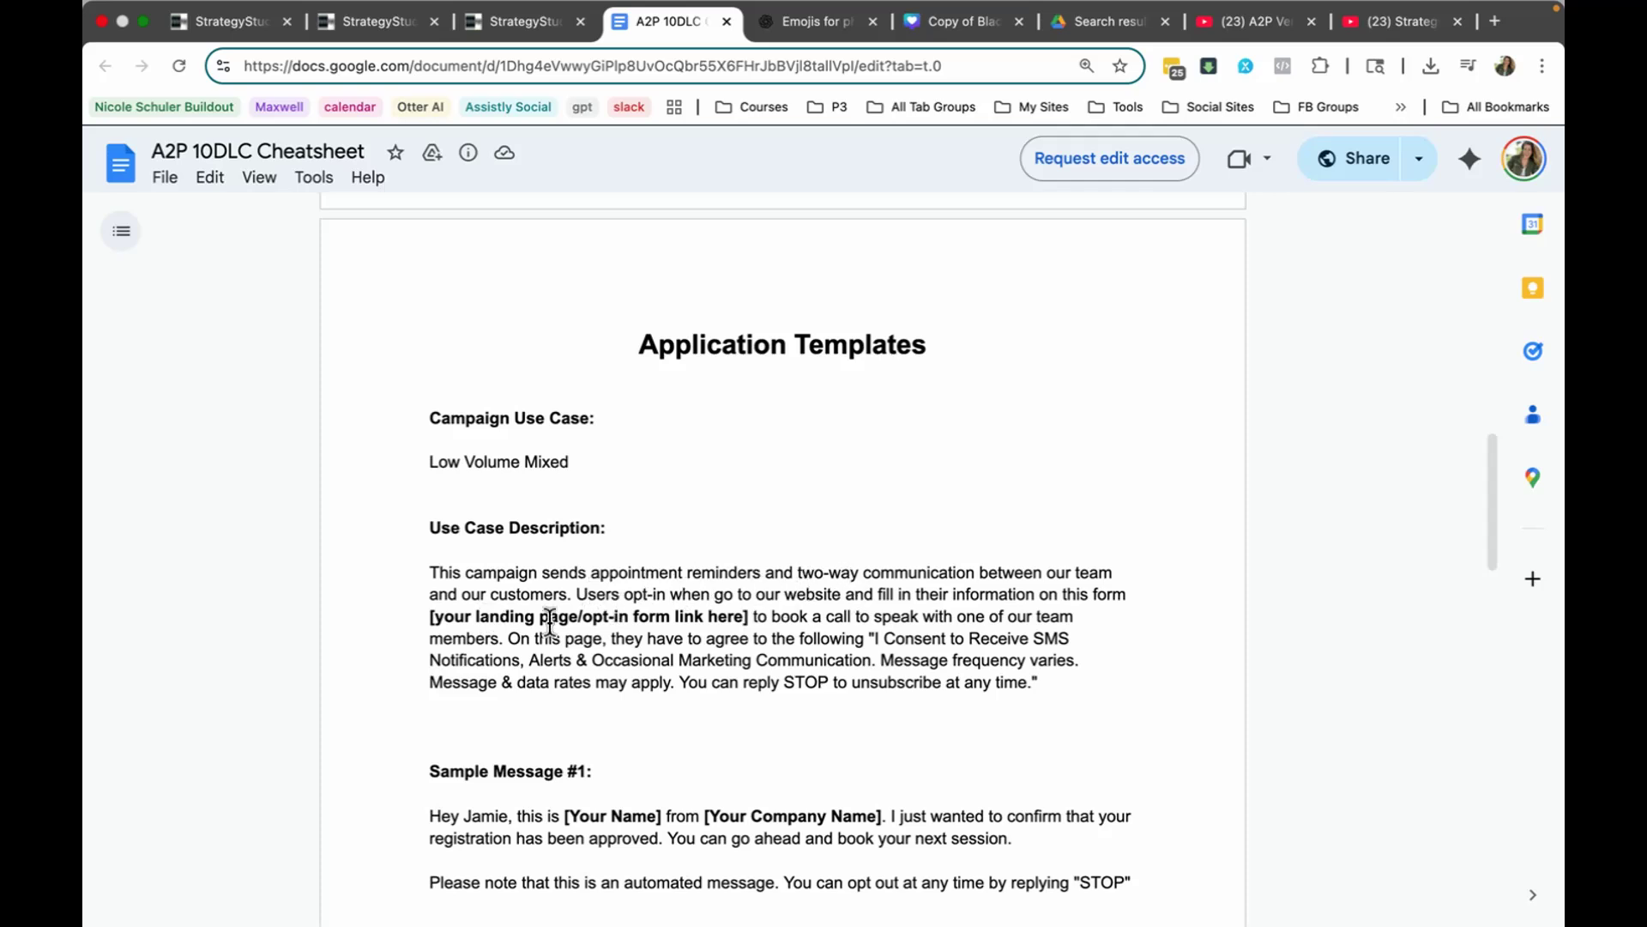
drag(510, 616, 727, 611)
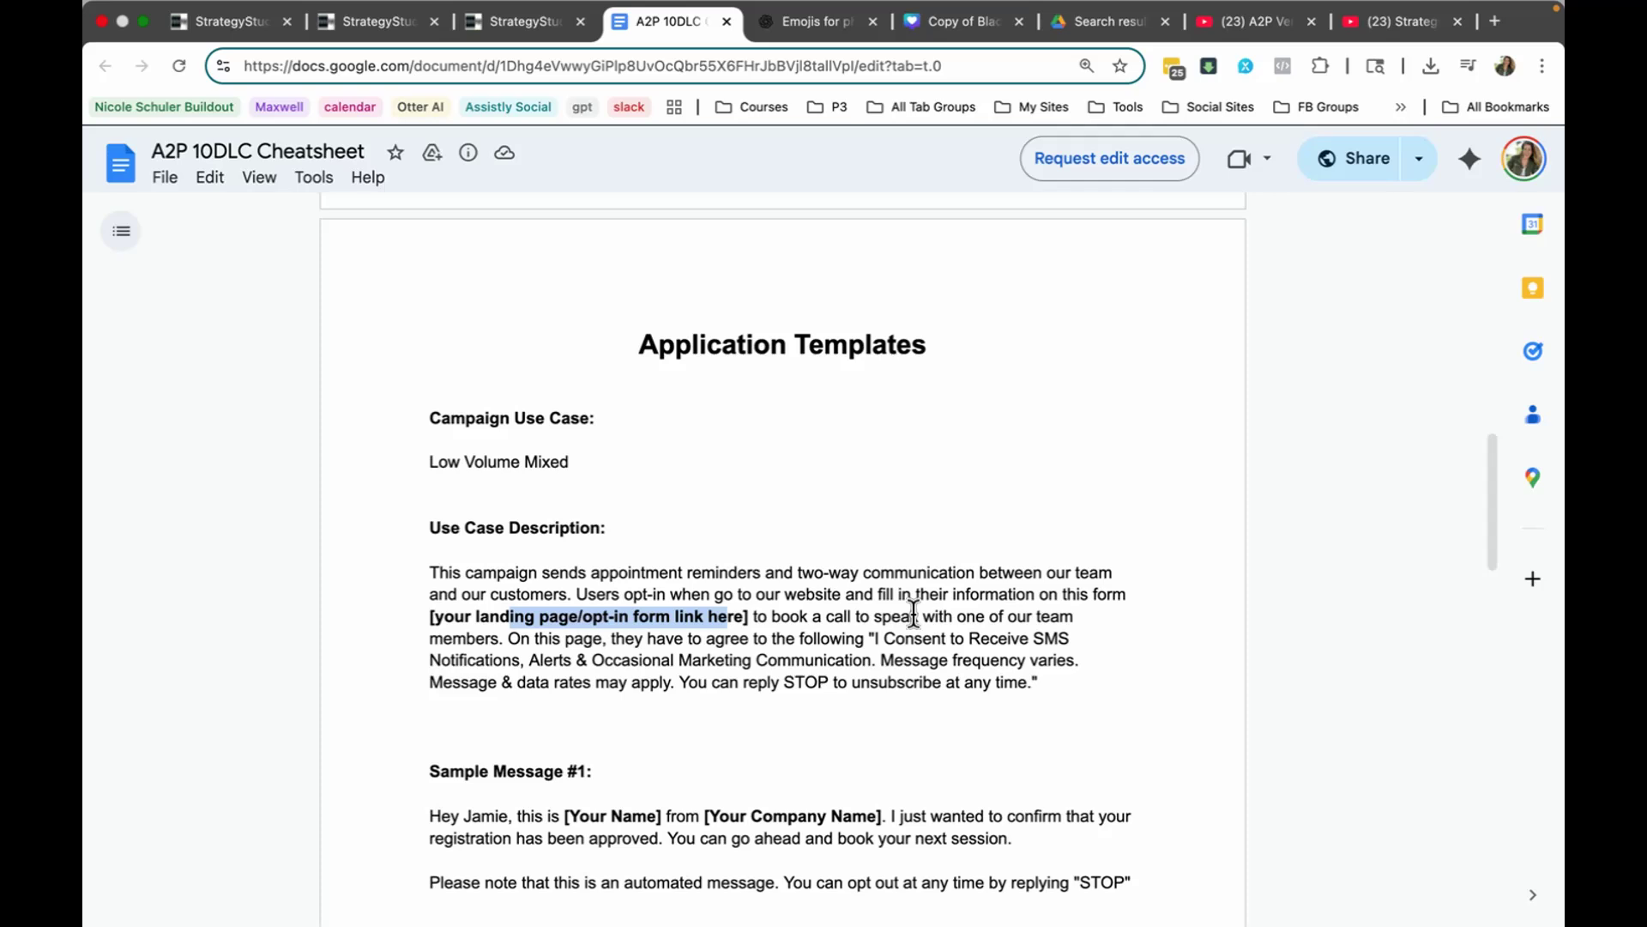
click(495, 618)
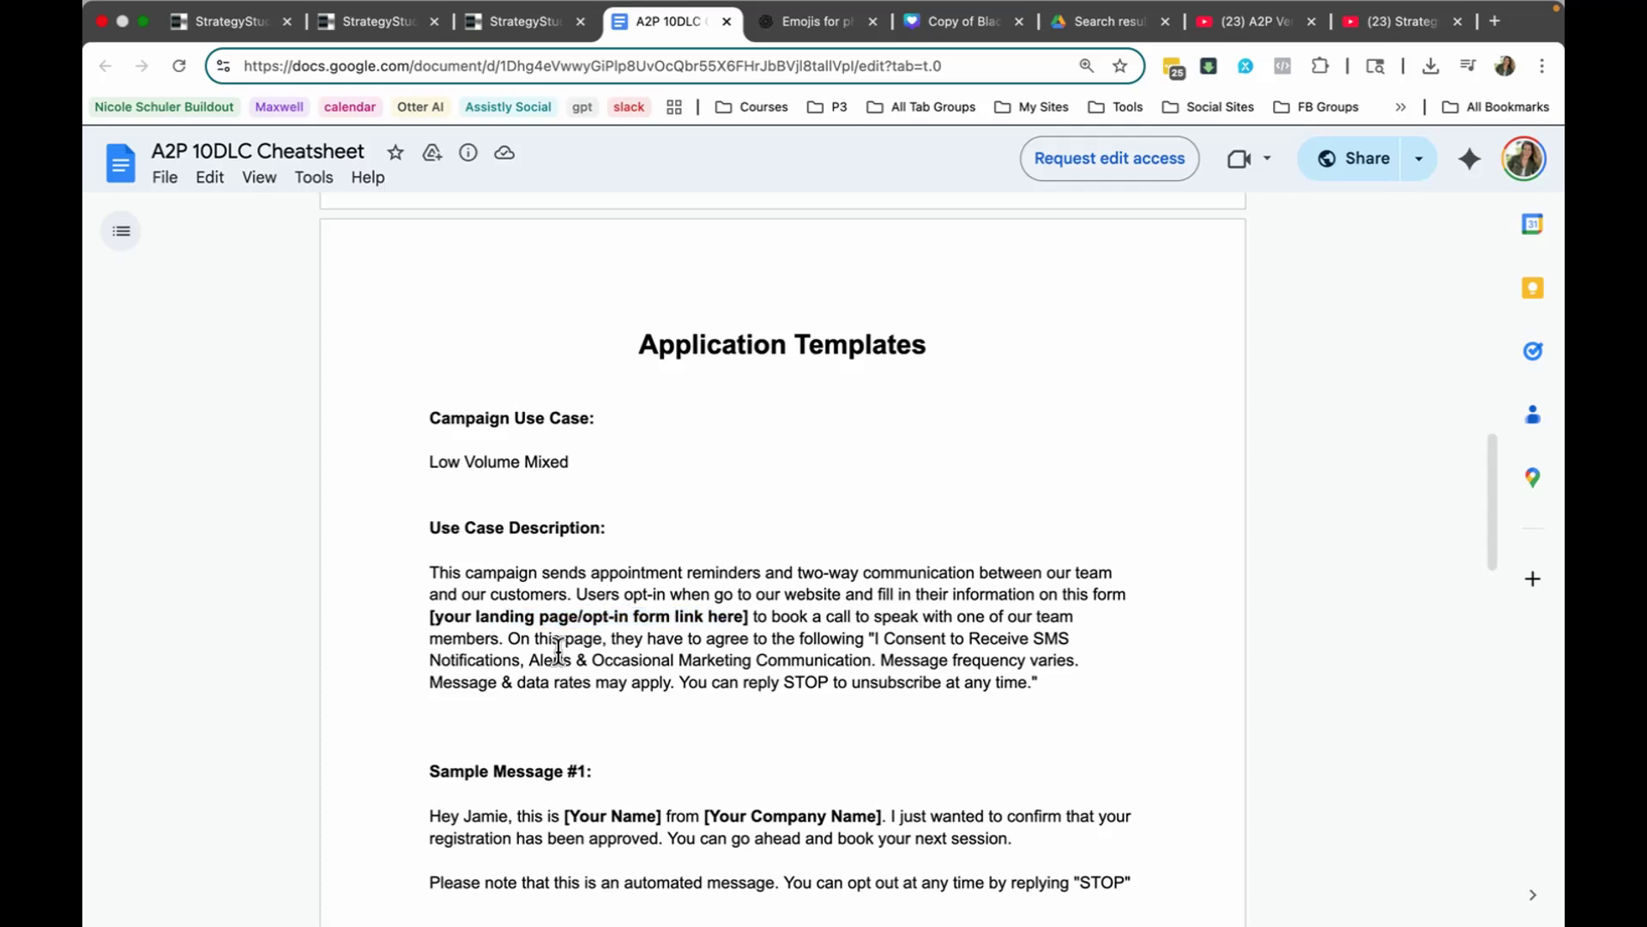
scroll(712, 652, down, 2)
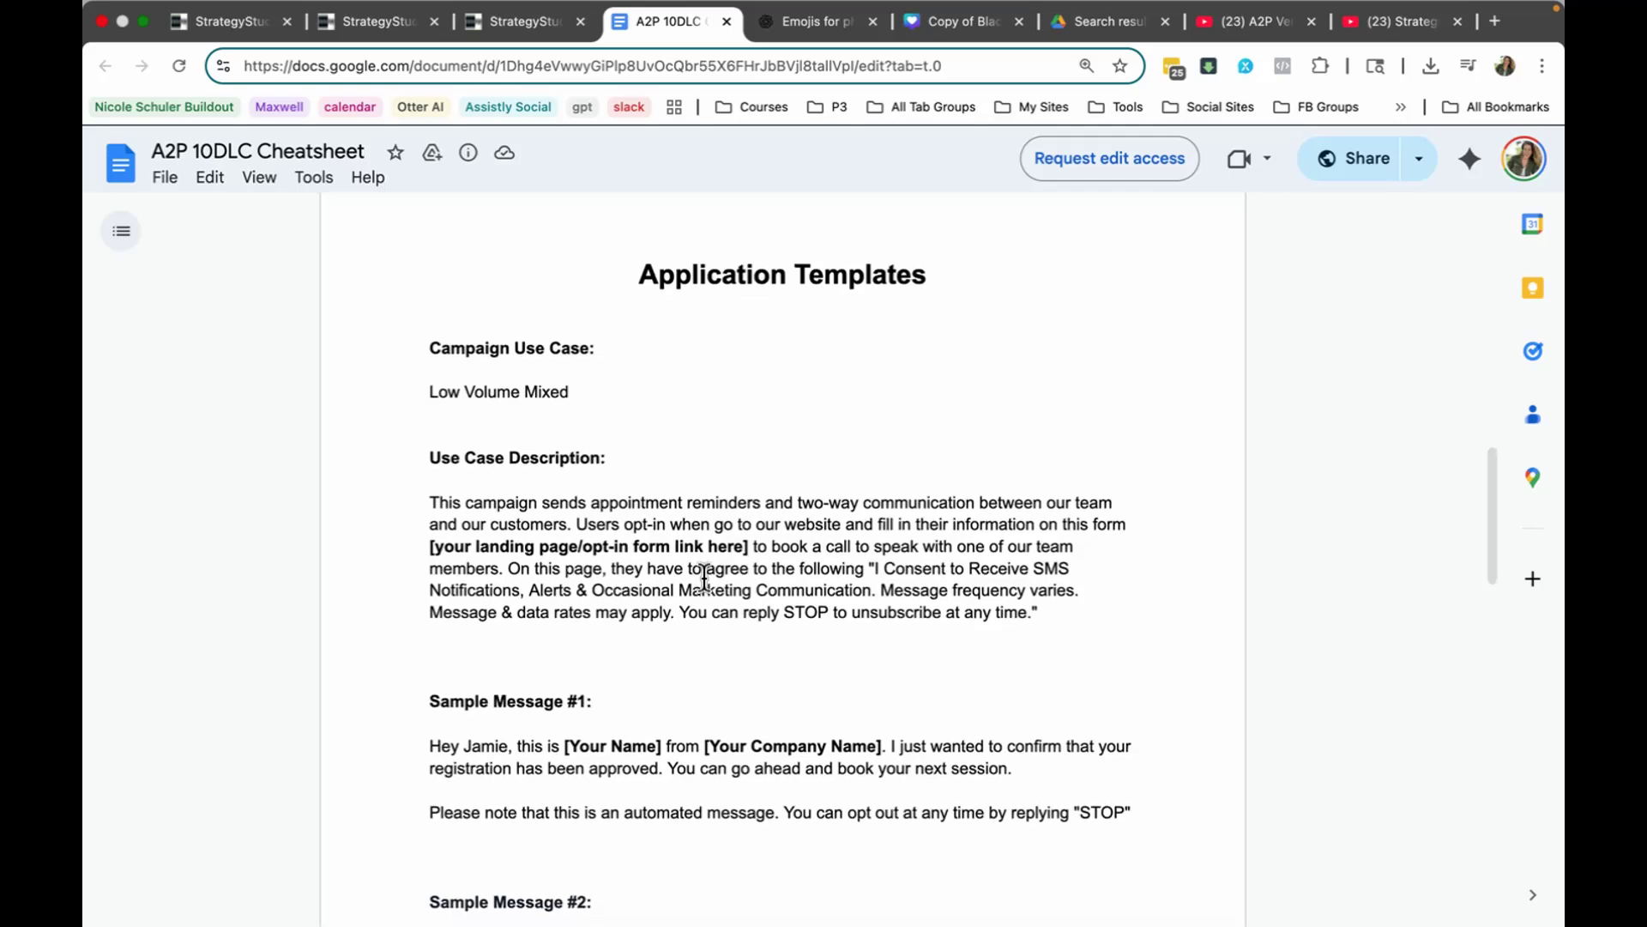
scroll(682, 558, down, 4)
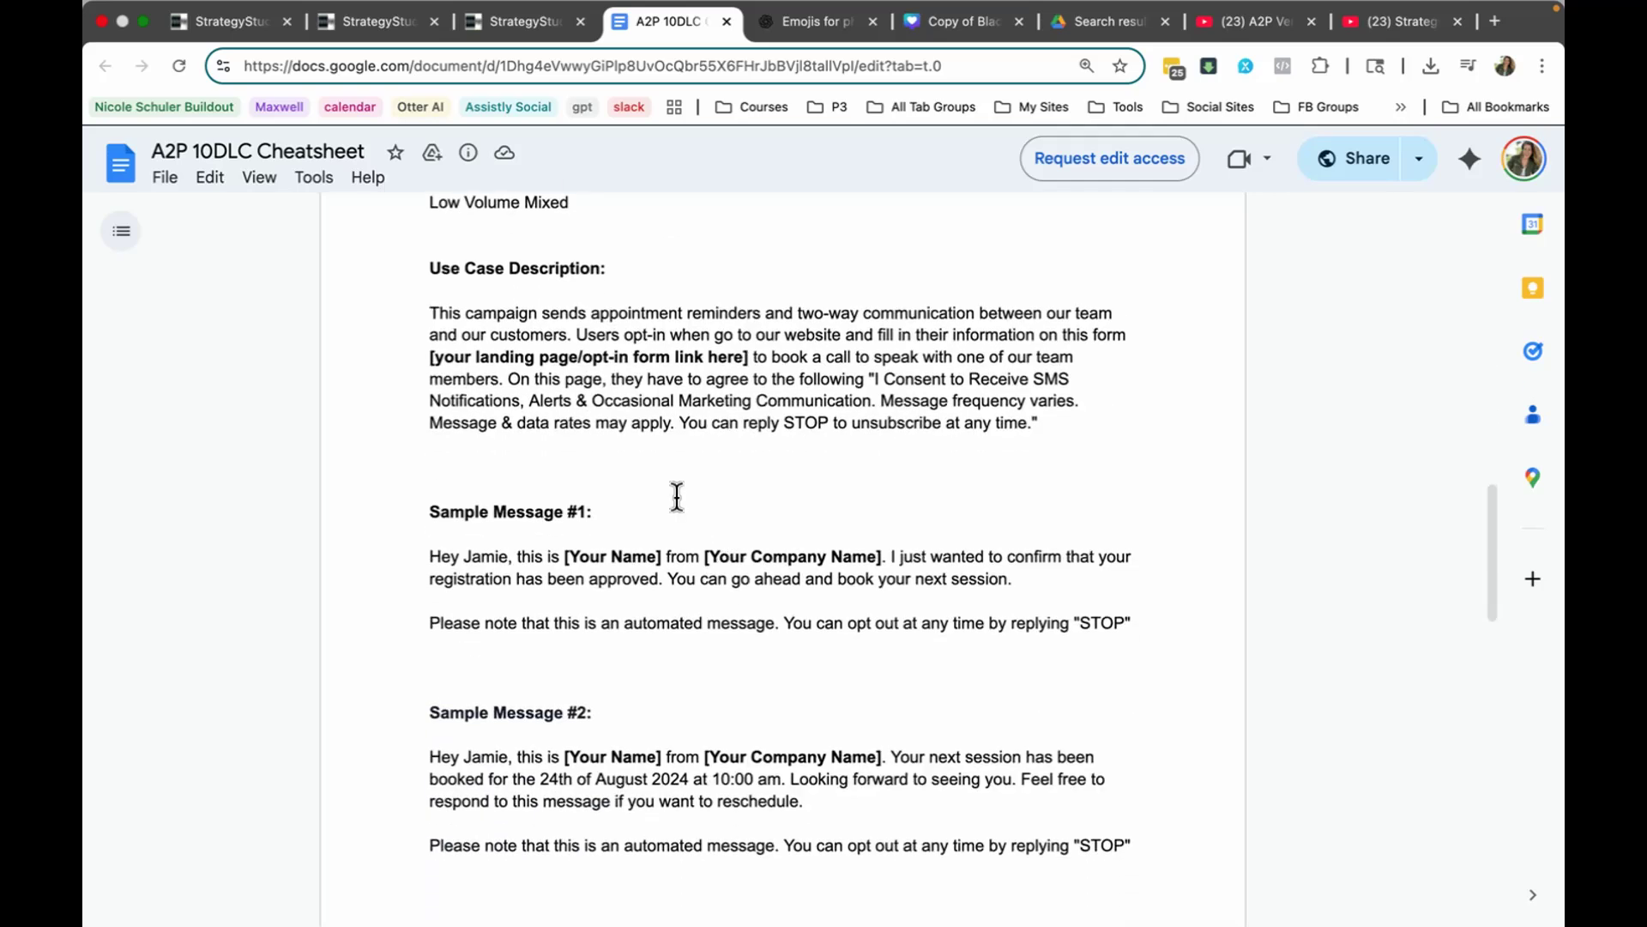
Step: Review the Use Case Description, both sample messages and the message content options in the registration, and continue to User Consent
click(259, 26)
click(819, 618)
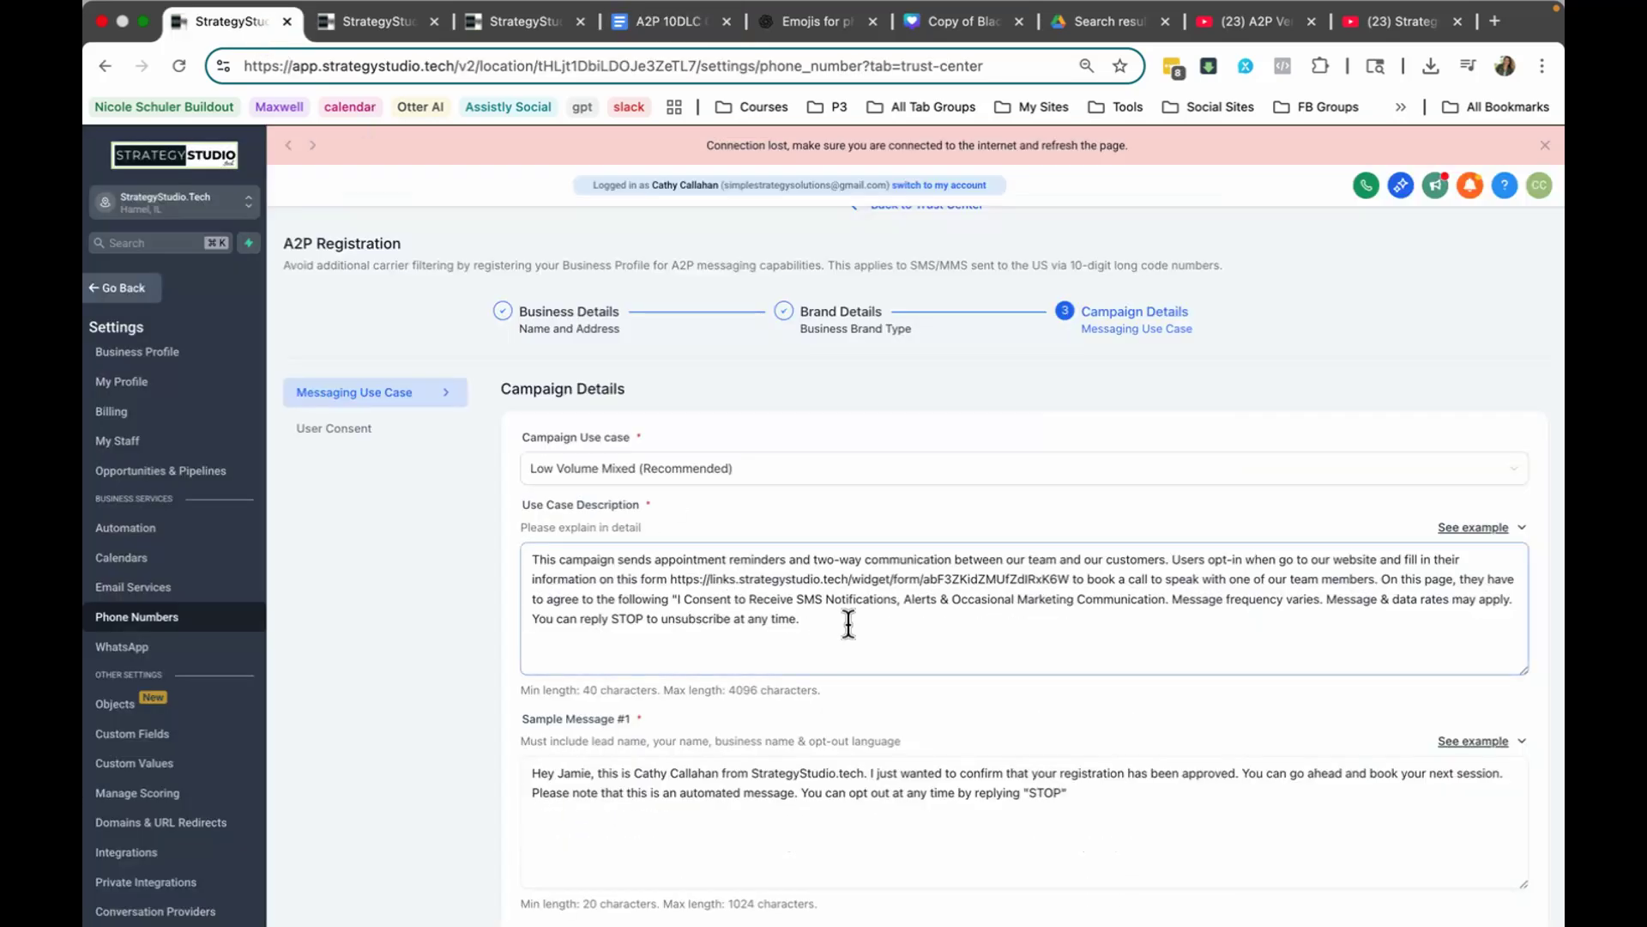
scroll(943, 658, down, 5)
click(789, 549)
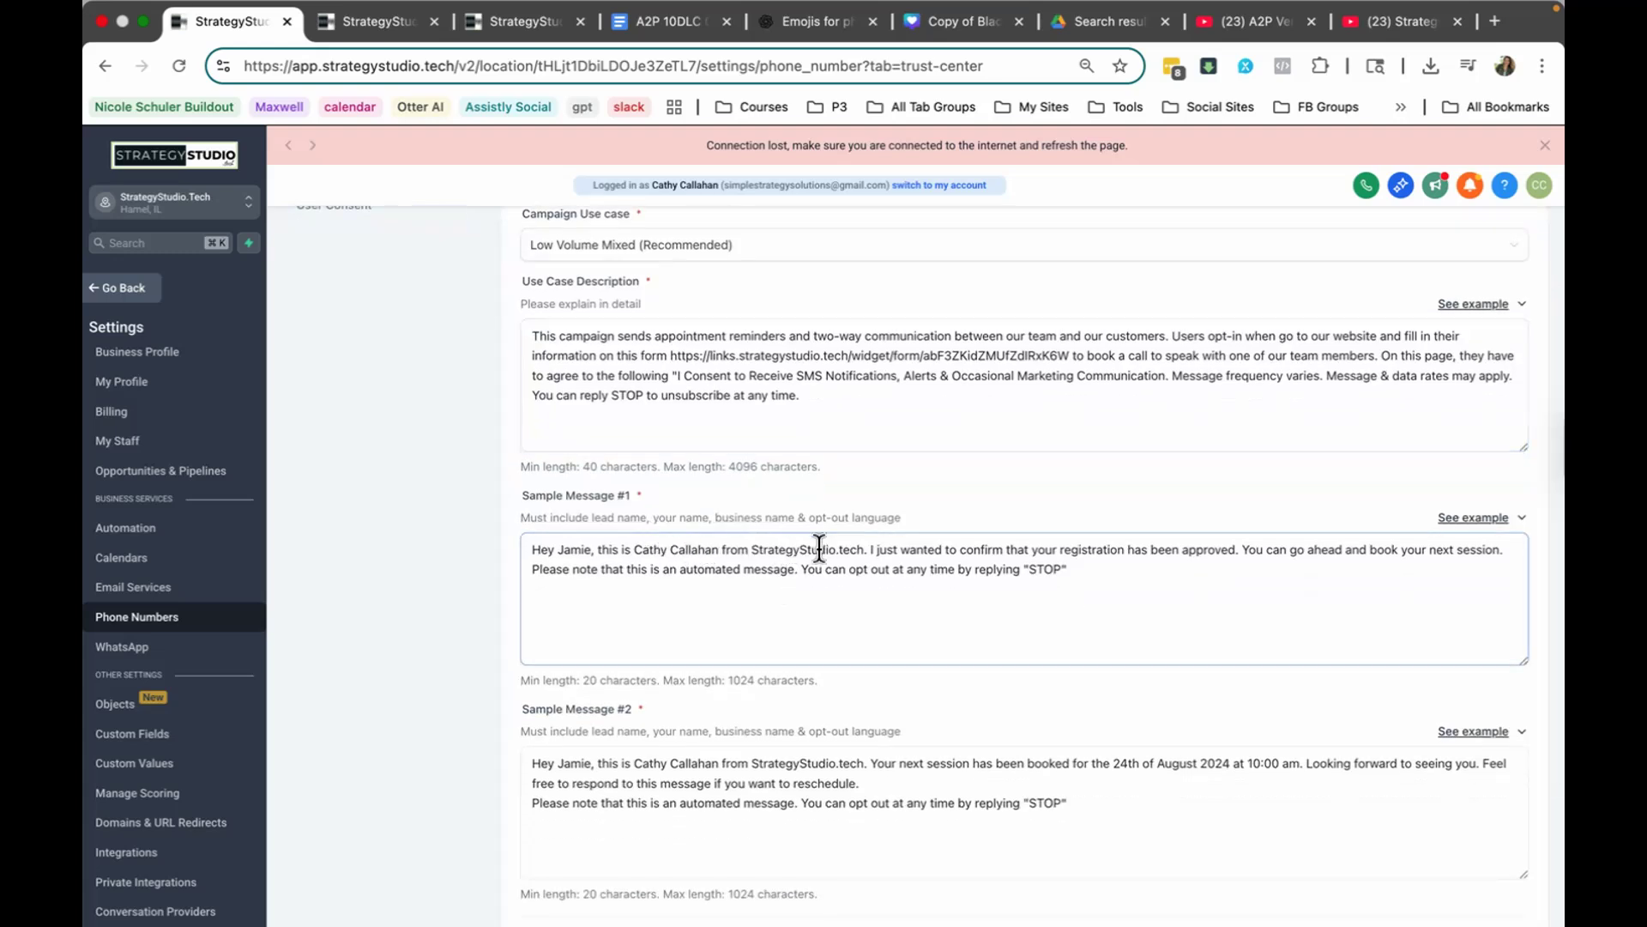
scroll(819, 549, down, 4)
click(776, 590)
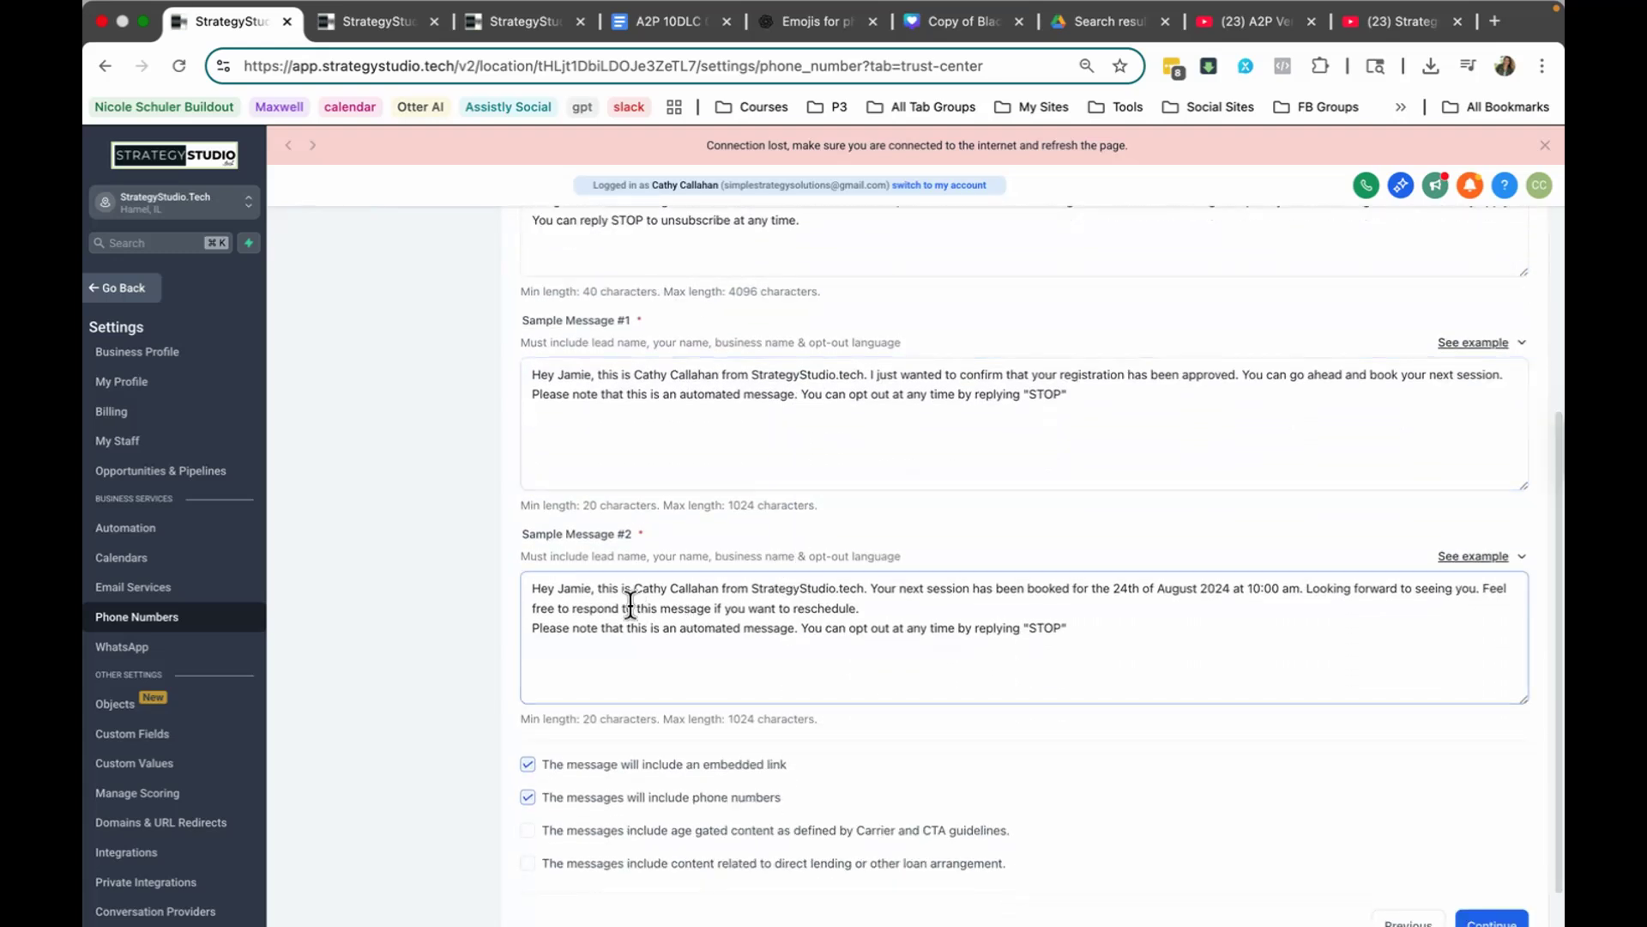
scroll(825, 591, down, 1)
click(963, 712)
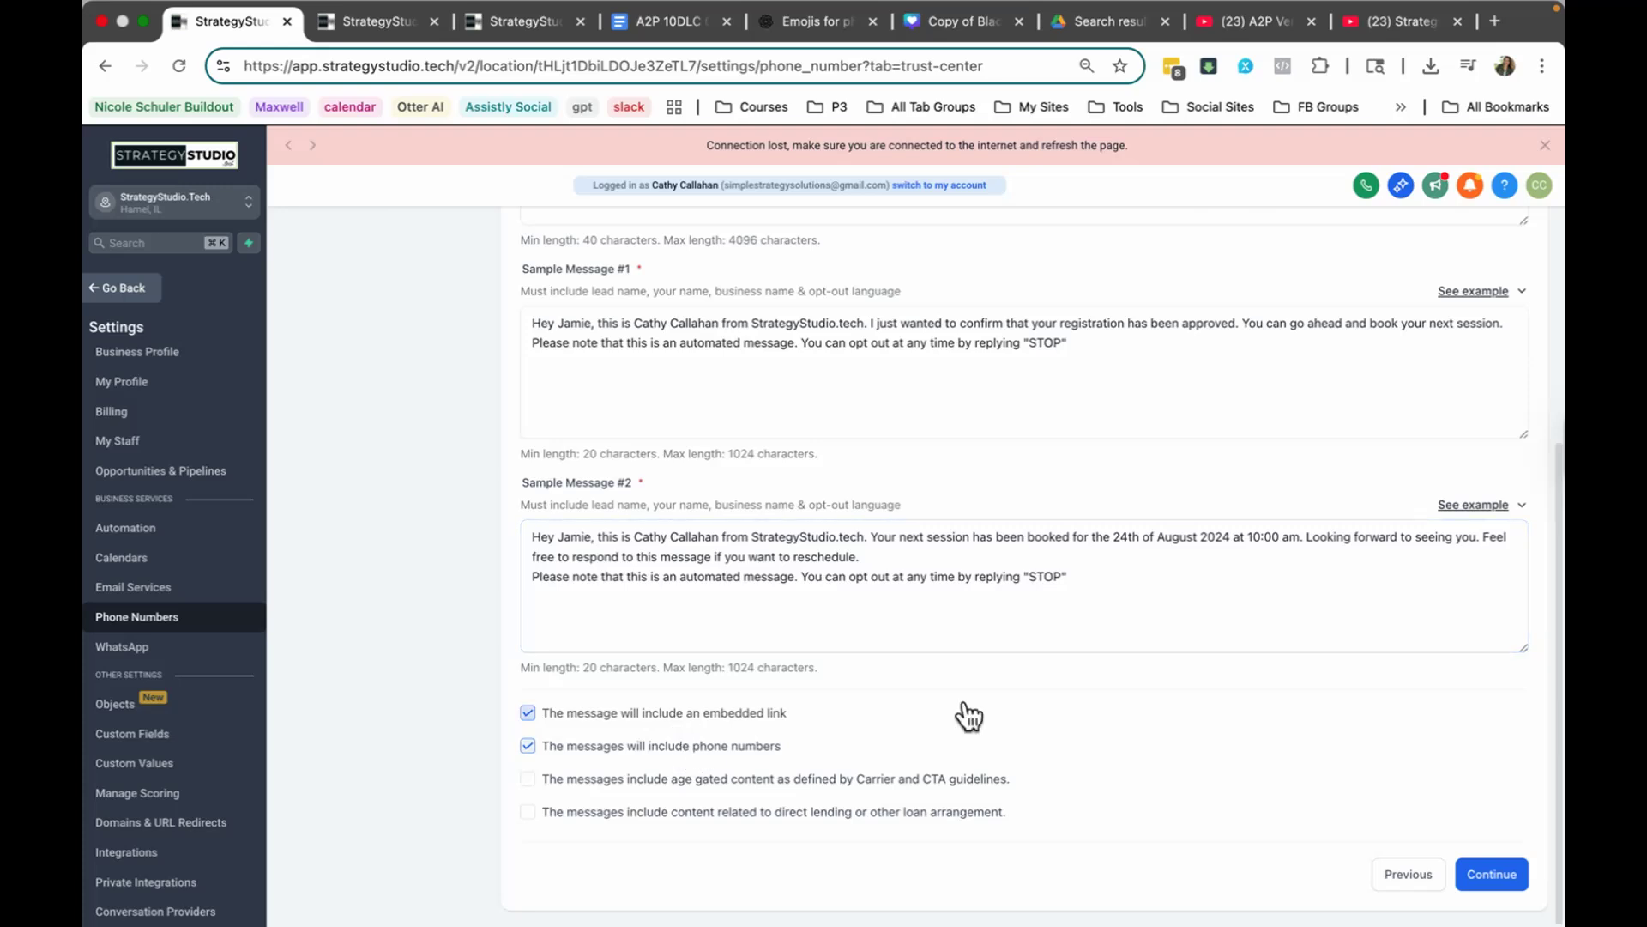
click(1501, 875)
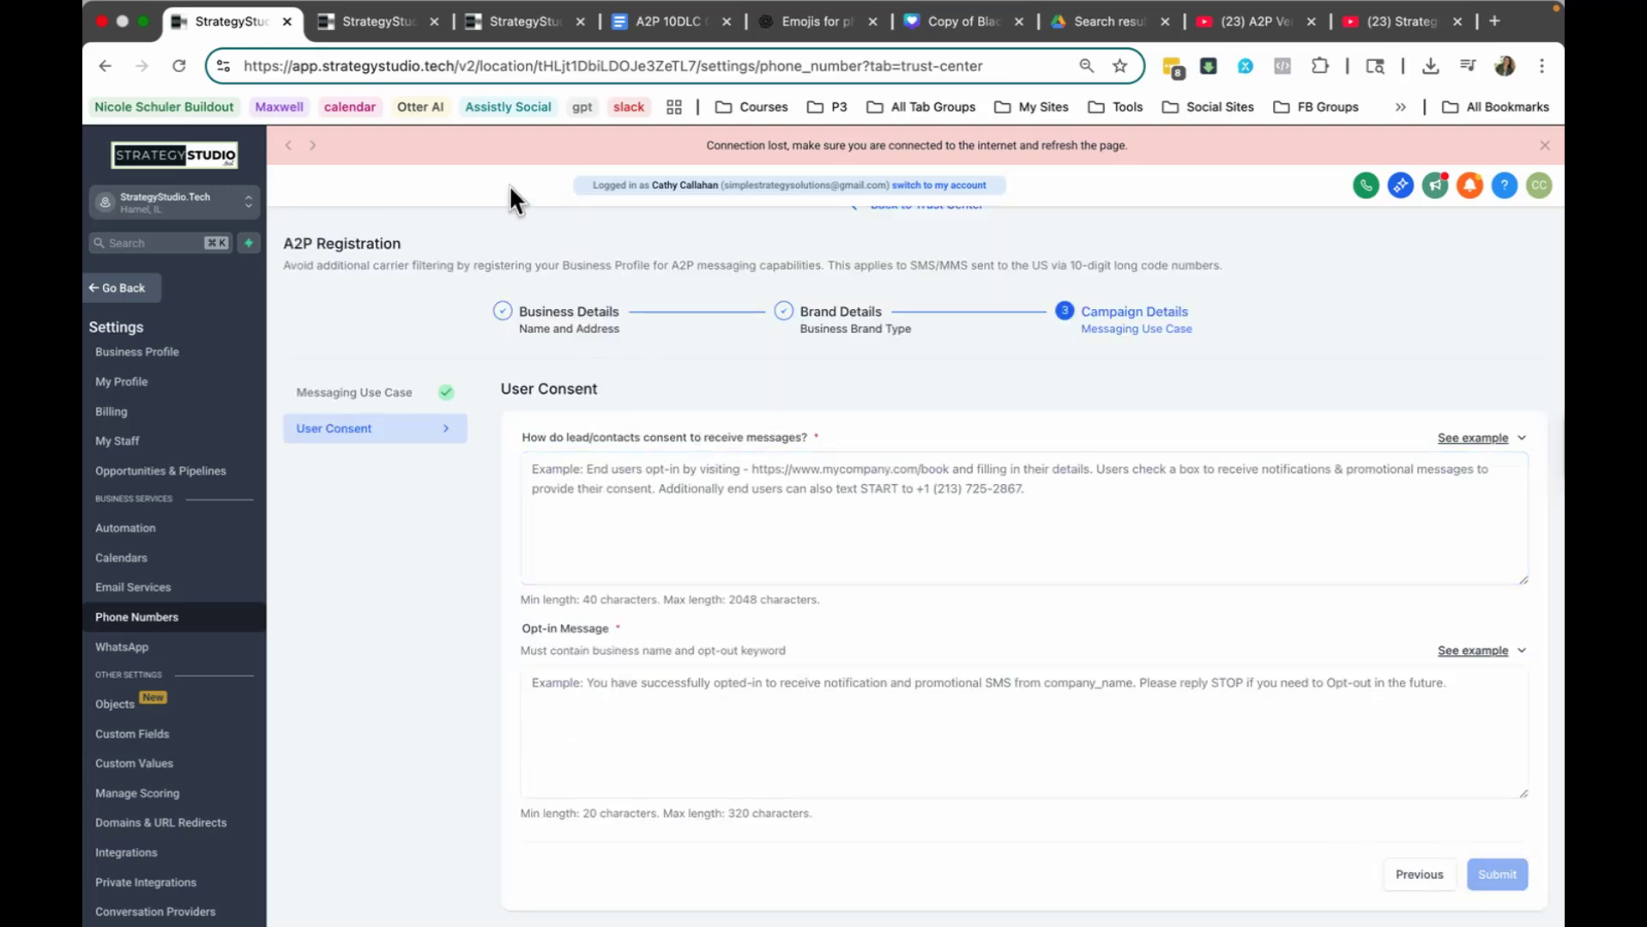
Step: Re-enter the lead consent description with the form link and the opt-in message, and submit the A2P registration
click(590, 464)
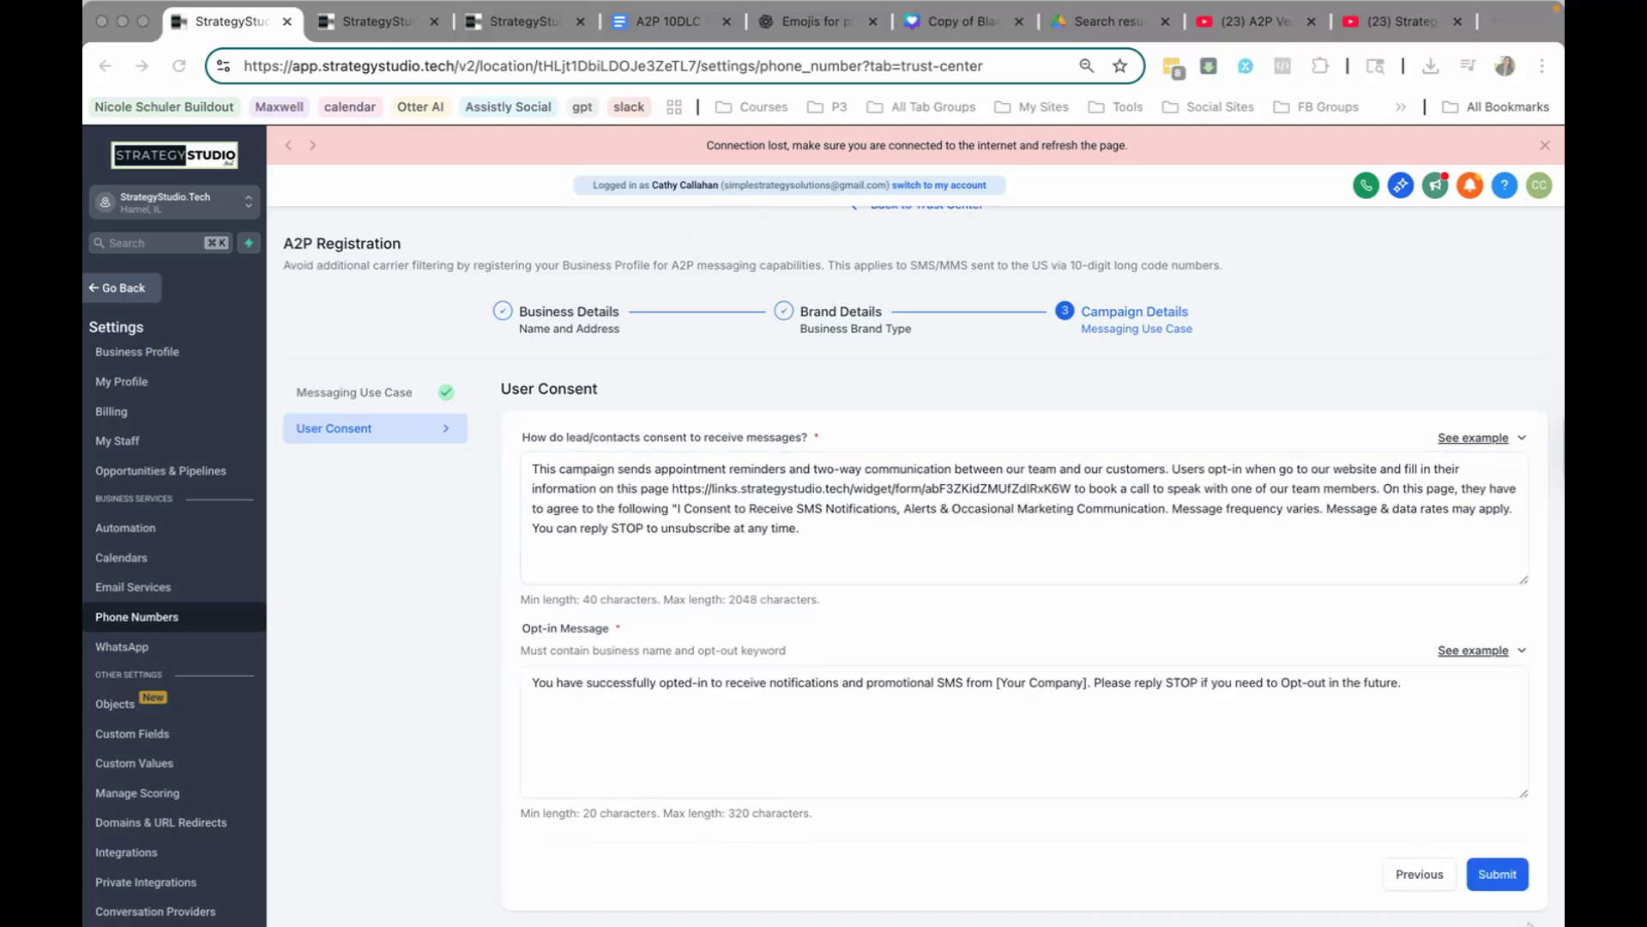
click(1508, 874)
click(1507, 874)
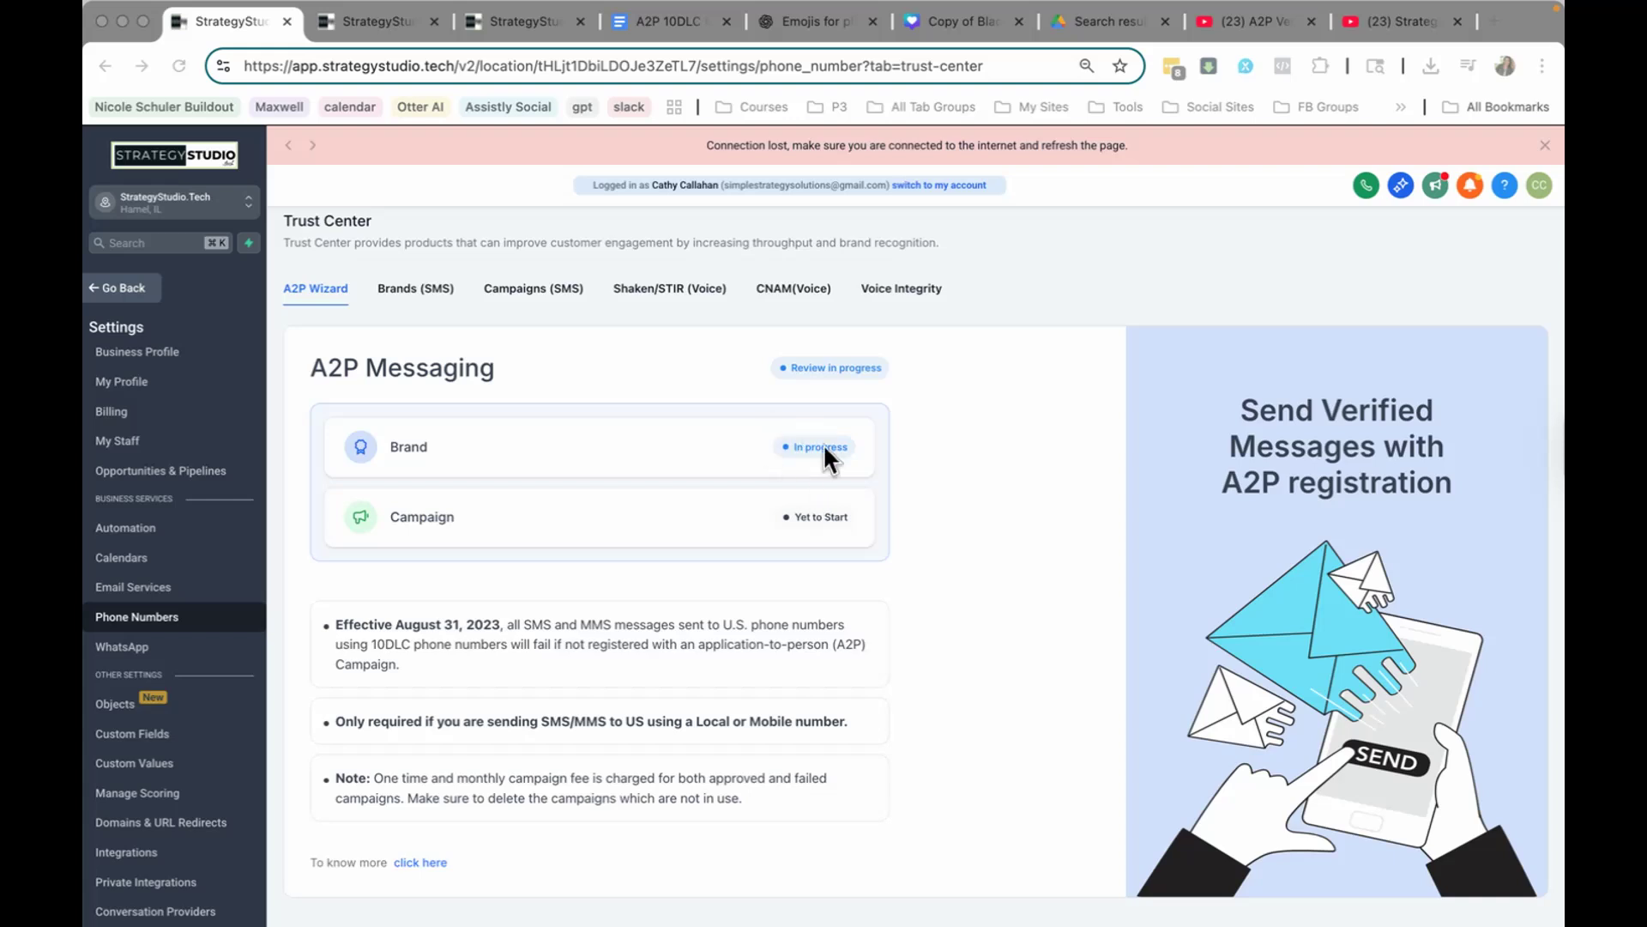
scroll(804, 447, down, 1)
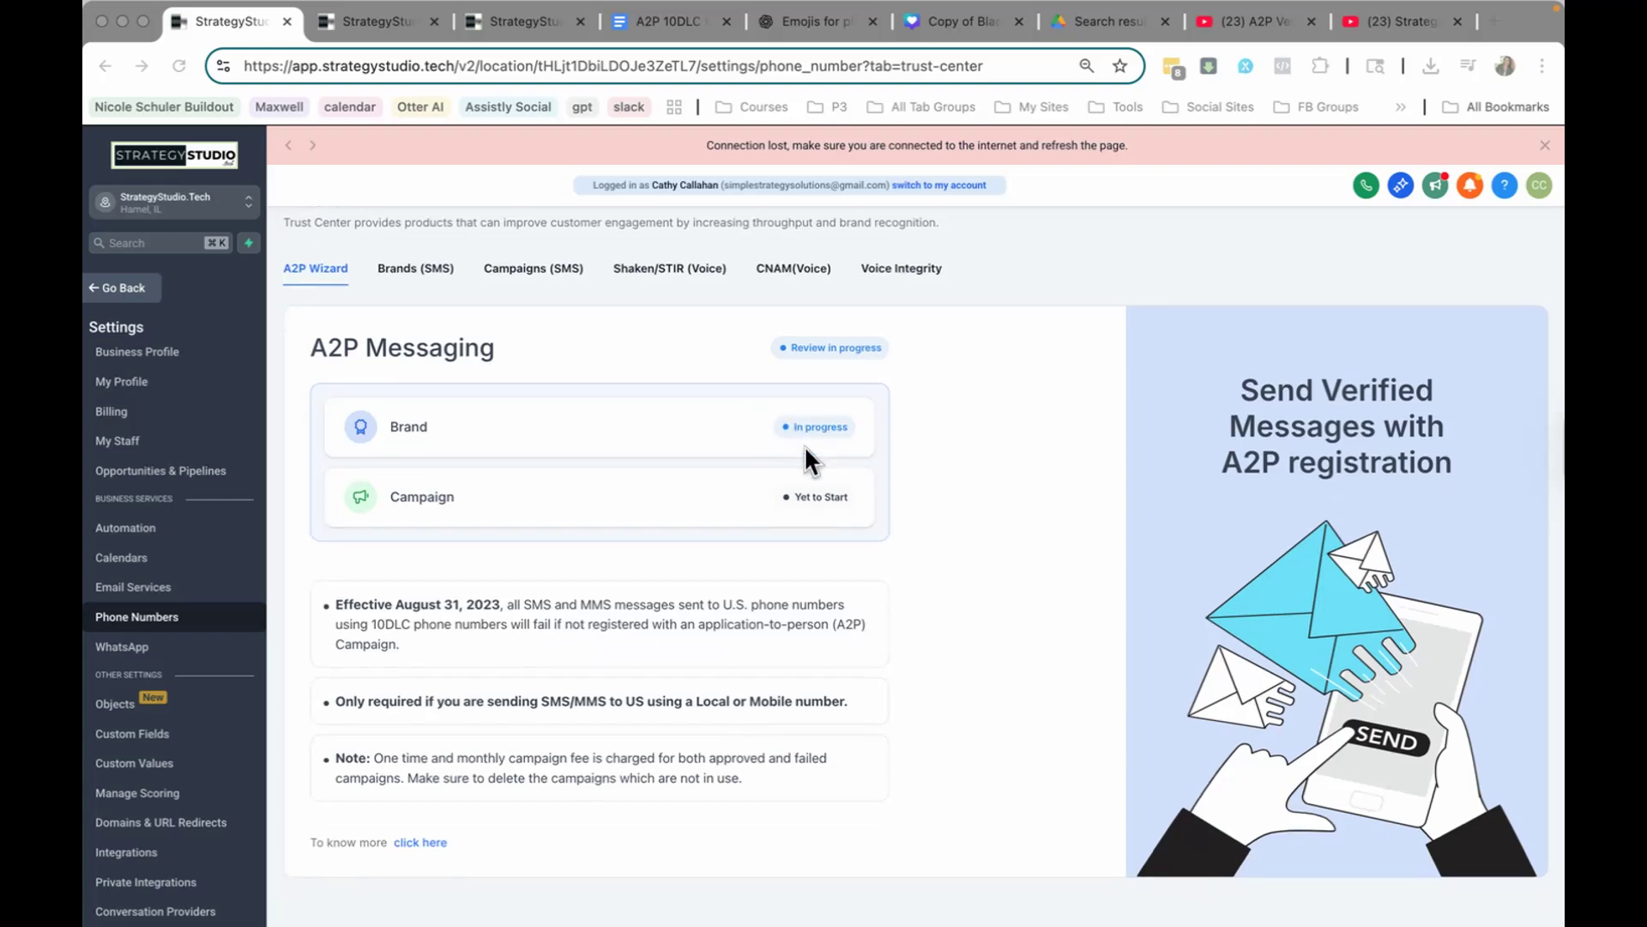
Step: Reopen the Trust Center in the Phone Numbers settings and check the A2P Messaging brand and campaign status
click(163, 630)
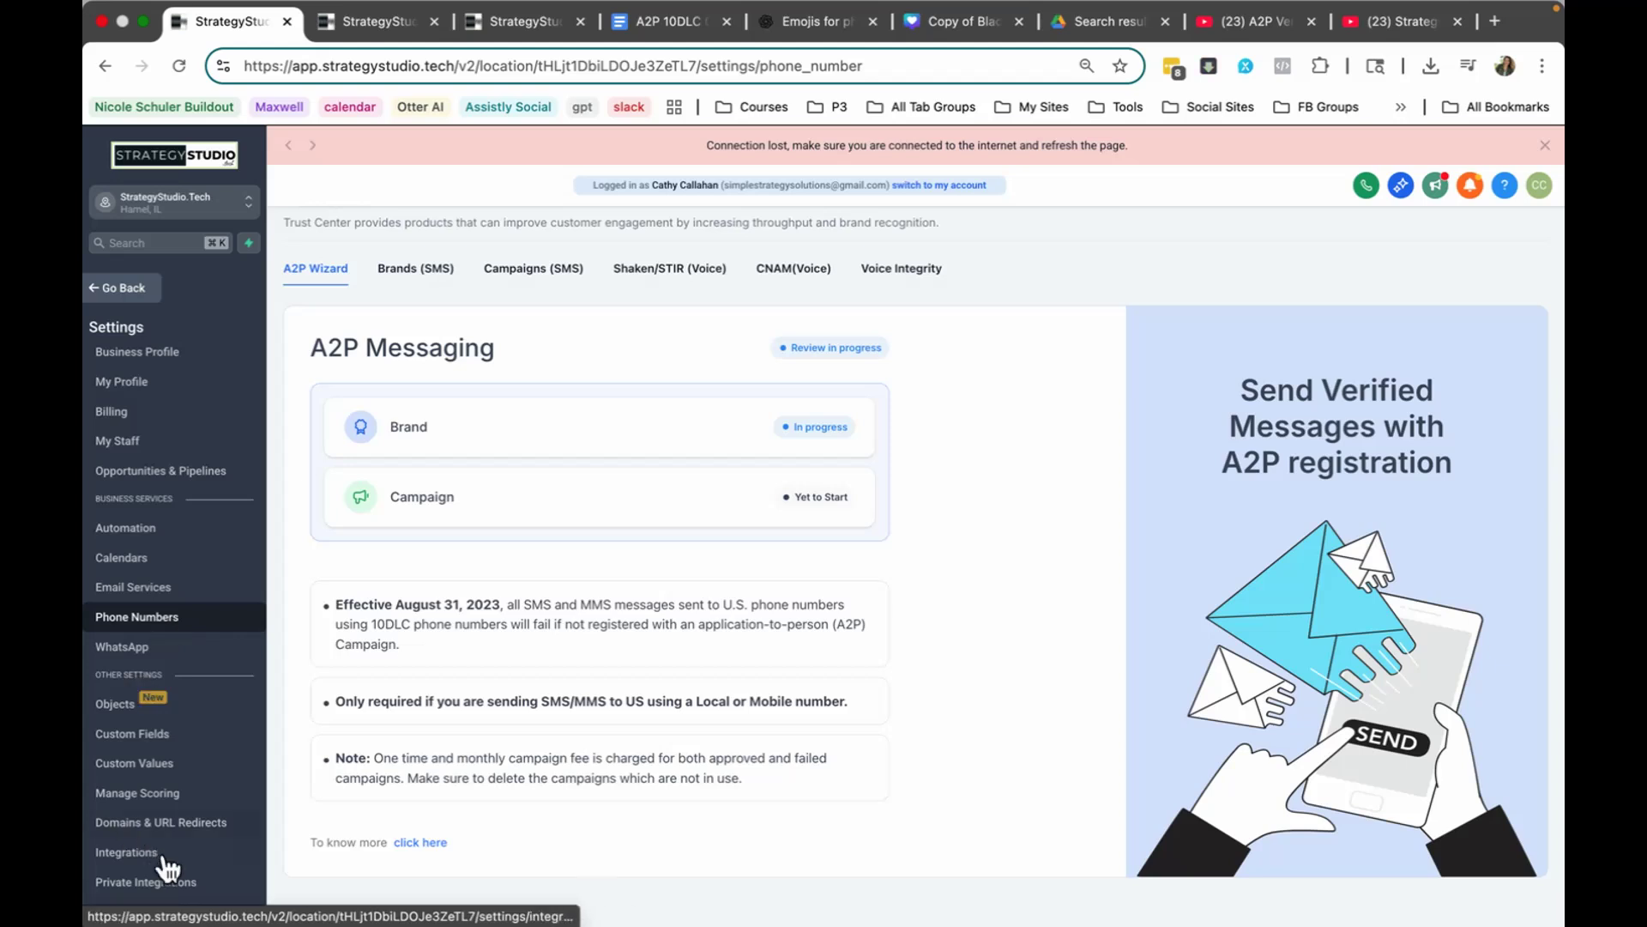
scroll(167, 738, down, 3)
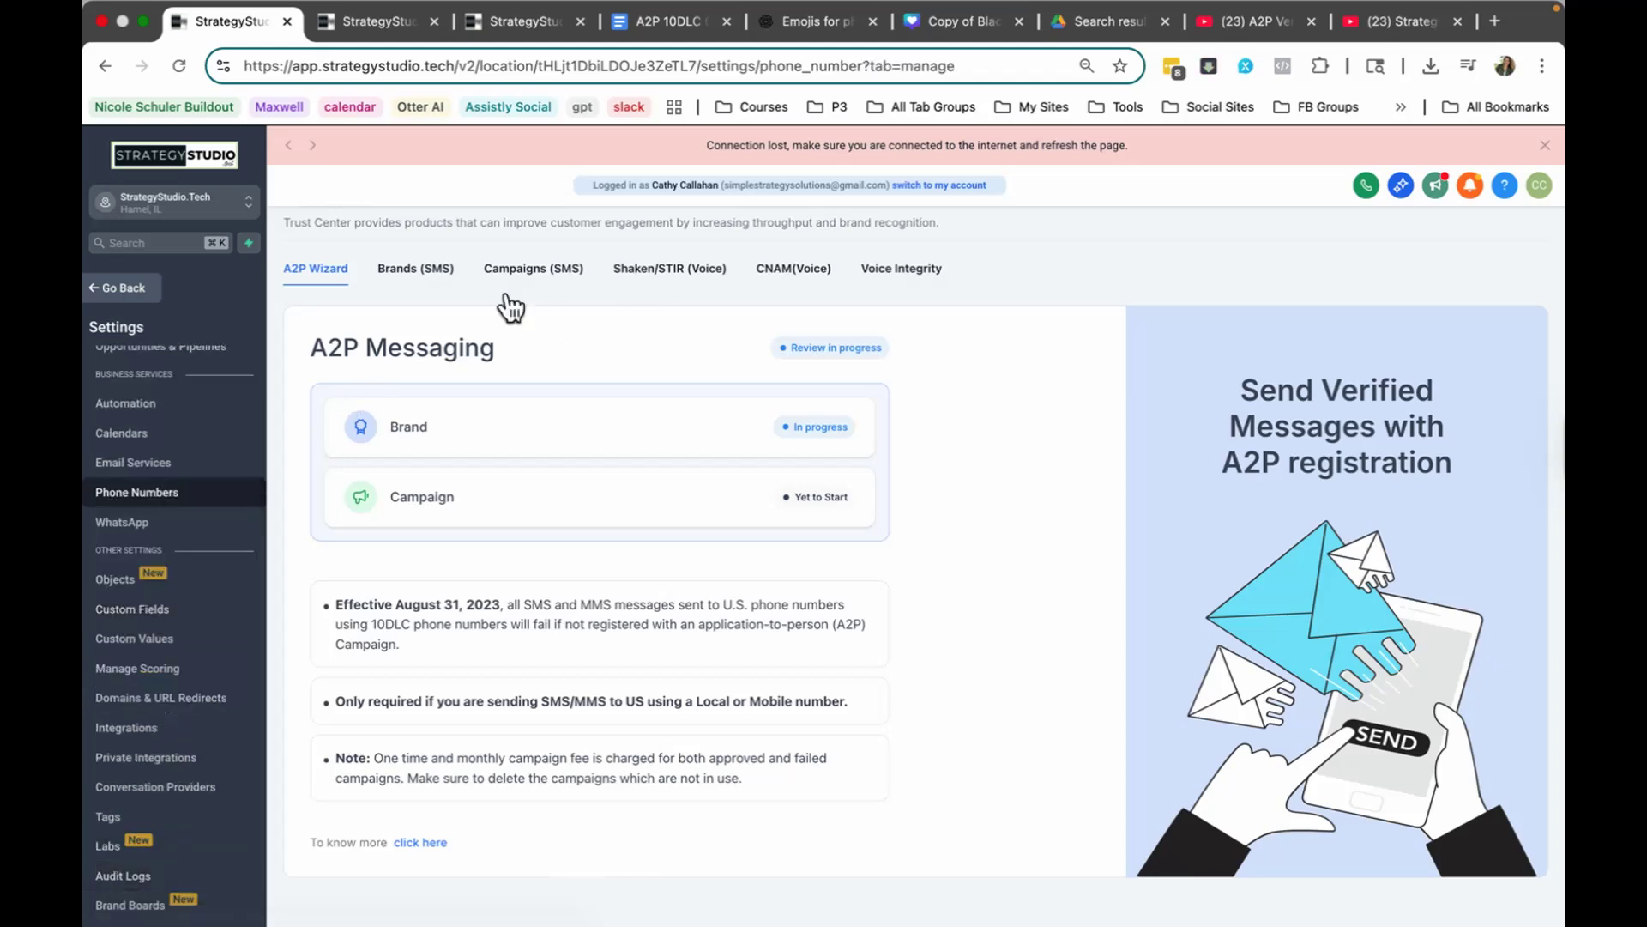
scroll(680, 375, up, 2)
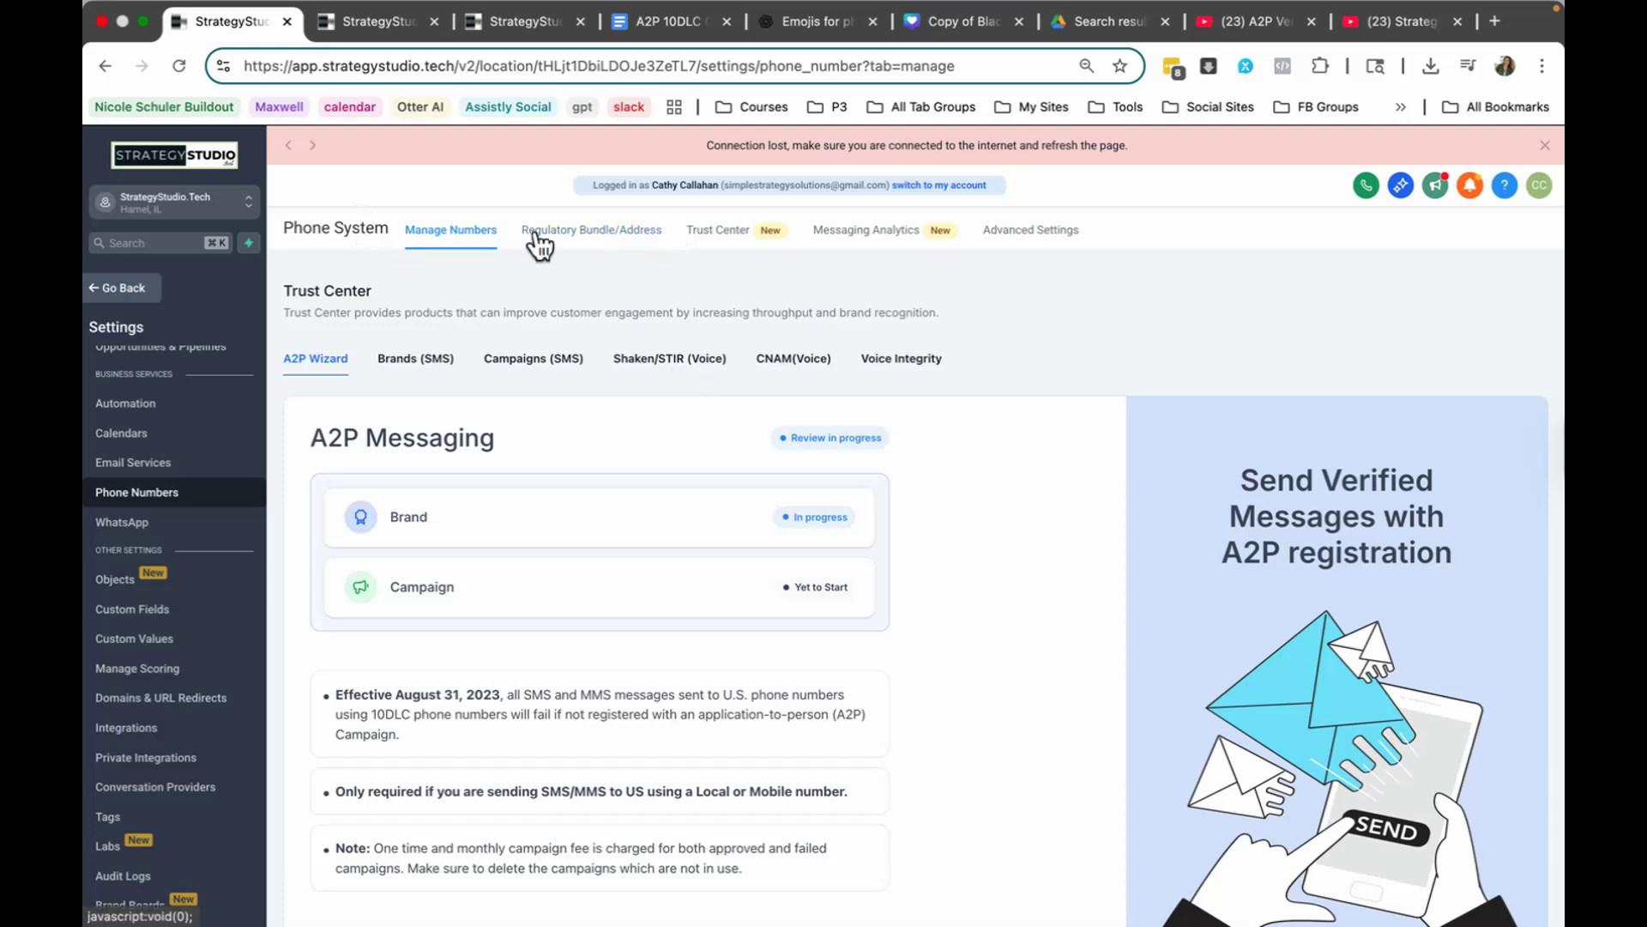
click(725, 234)
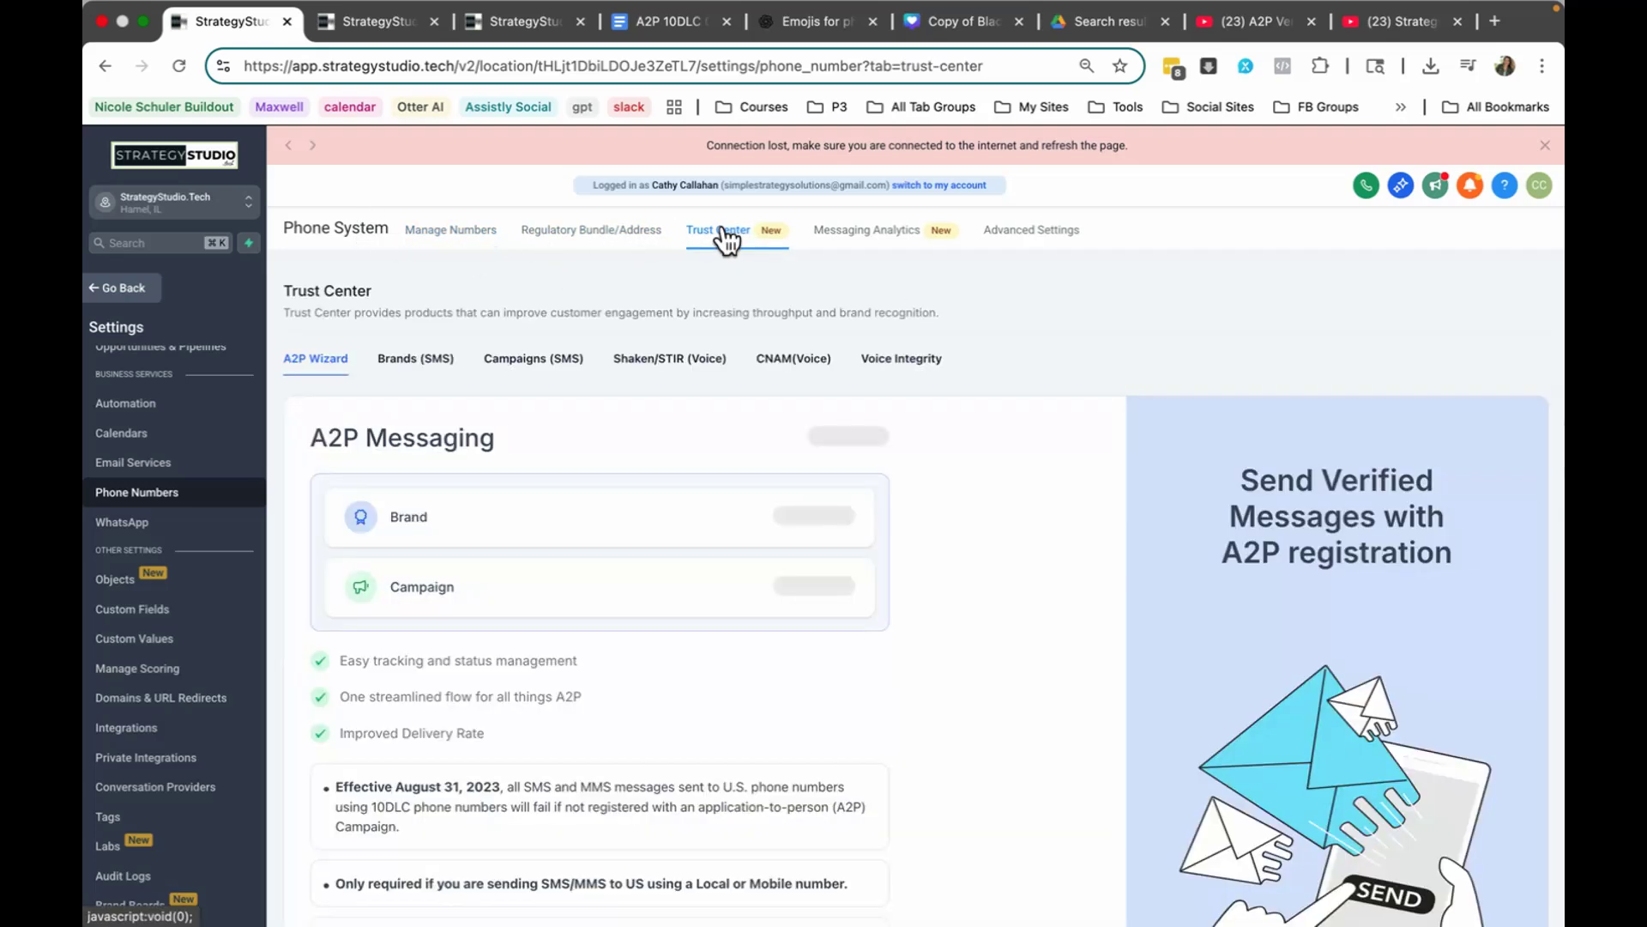
scroll(738, 559, down, 2)
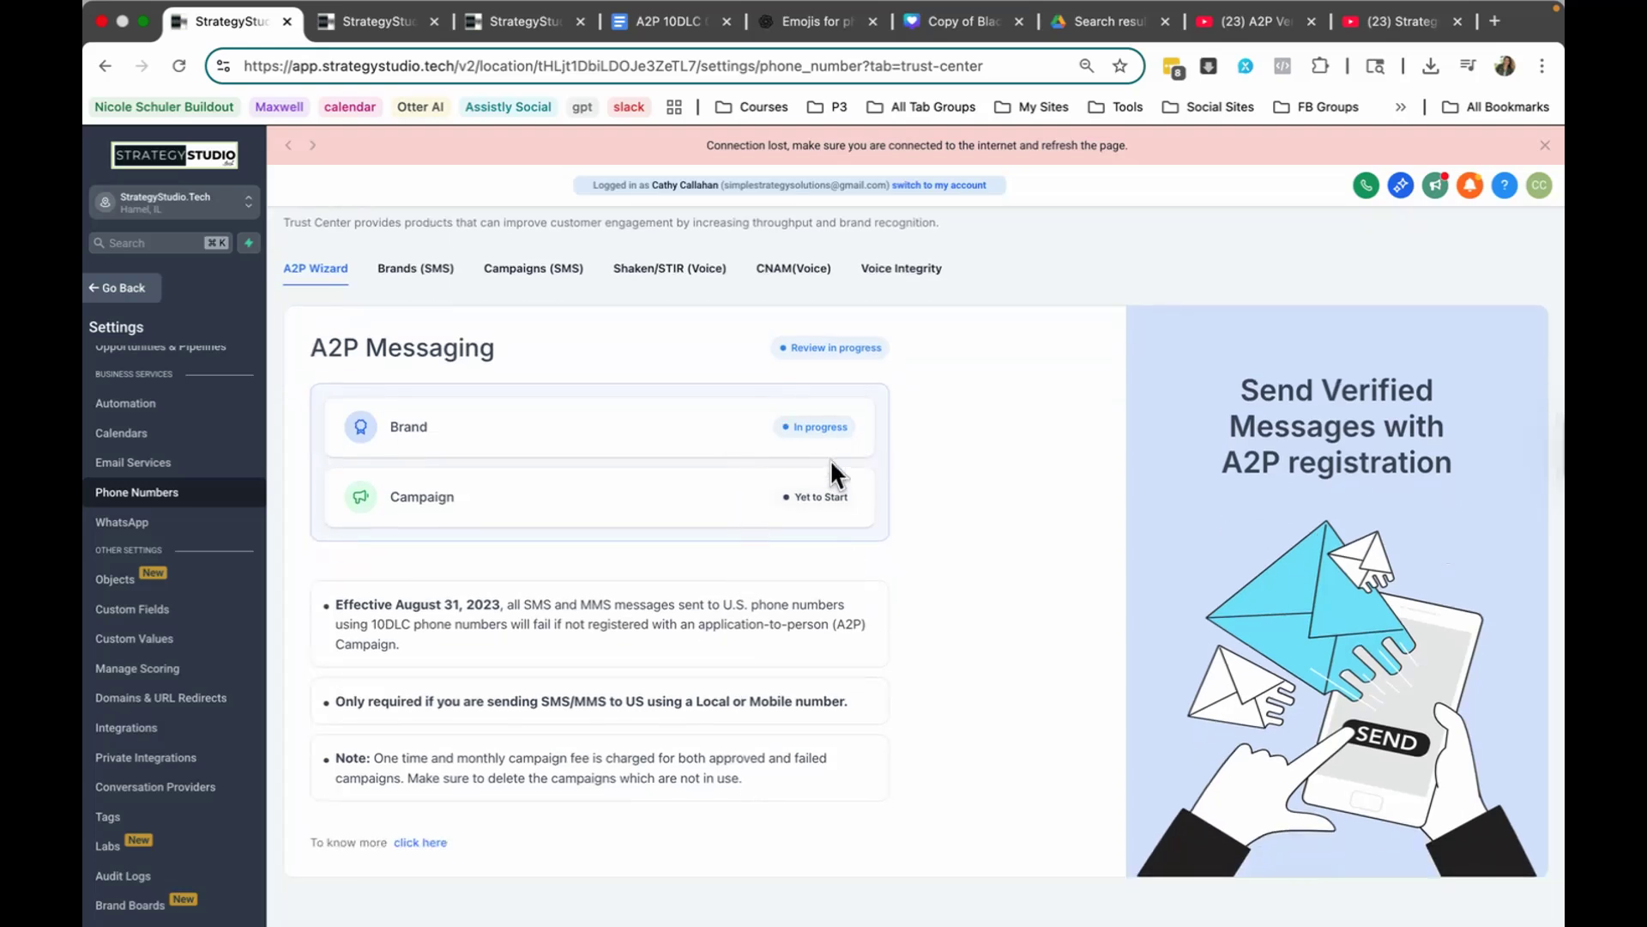
scroll(831, 476, up, 2)
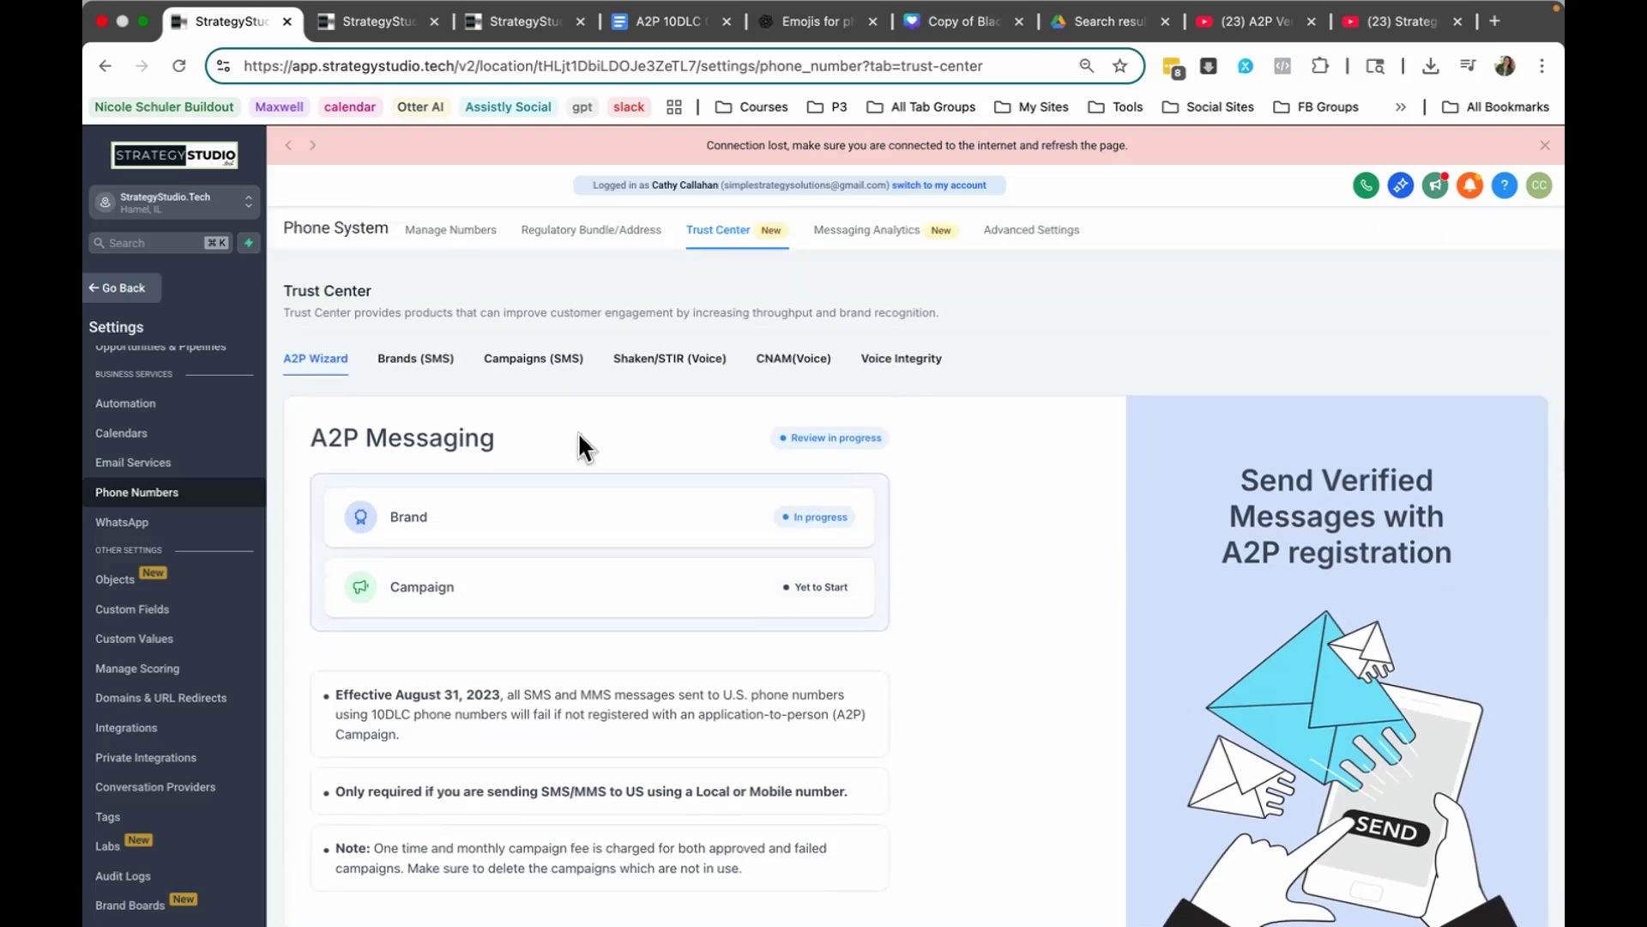
Step: Leave the settings, open the New Strategy Studio Client Onboarding workflow from the second page of the automation list, and review its emails and waits
click(122, 296)
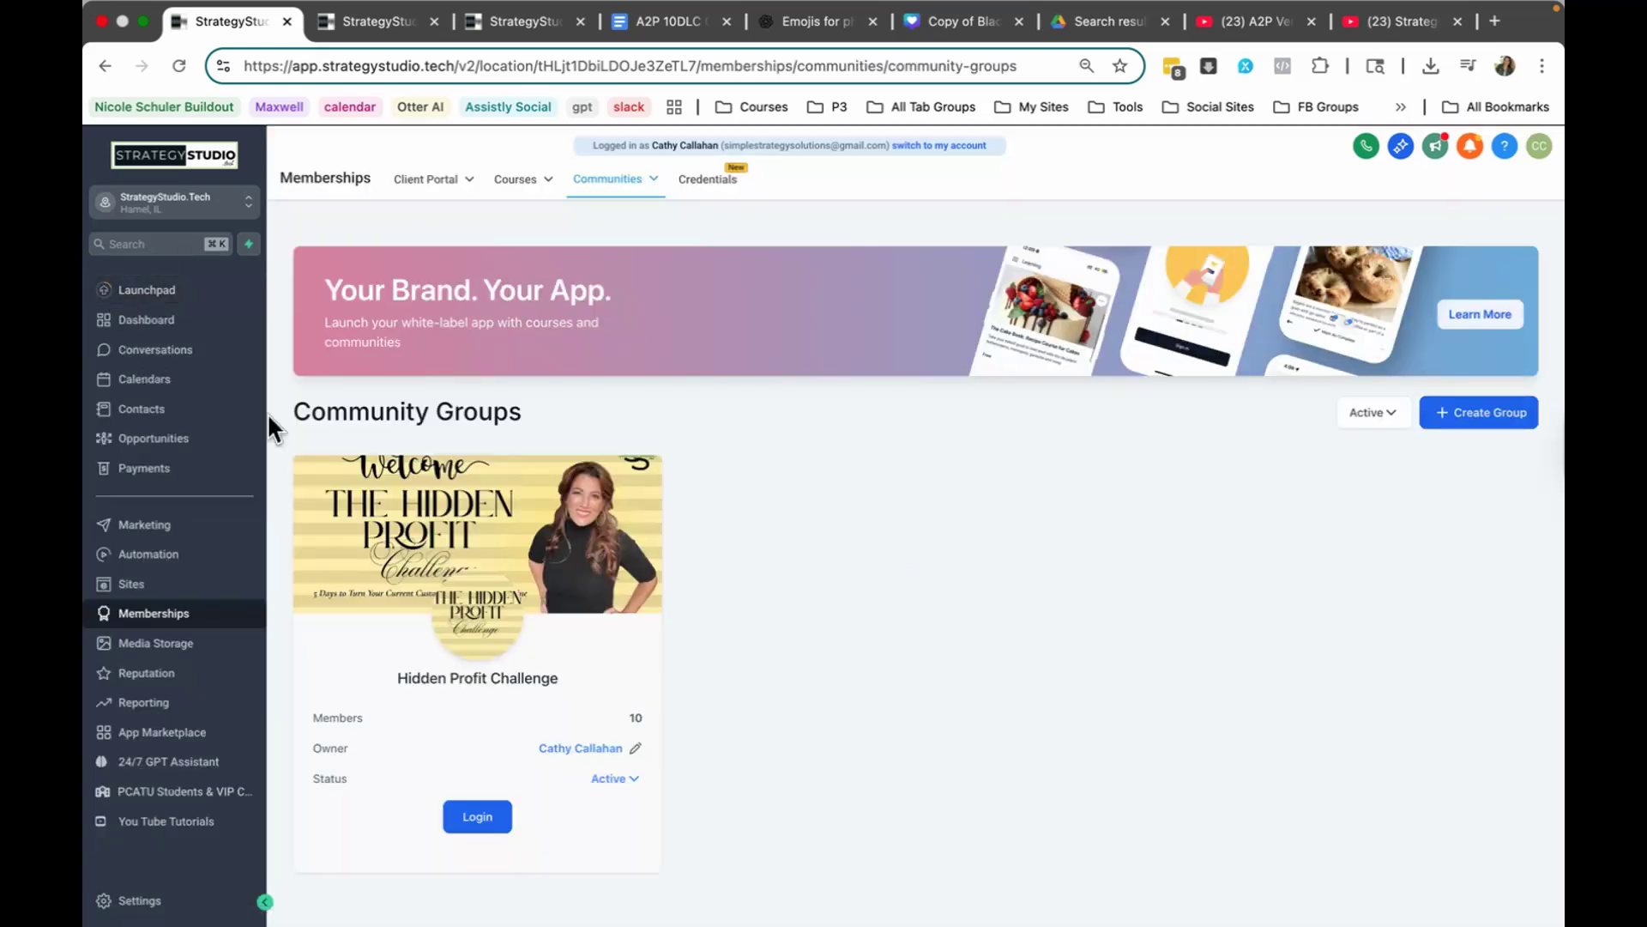
click(171, 560)
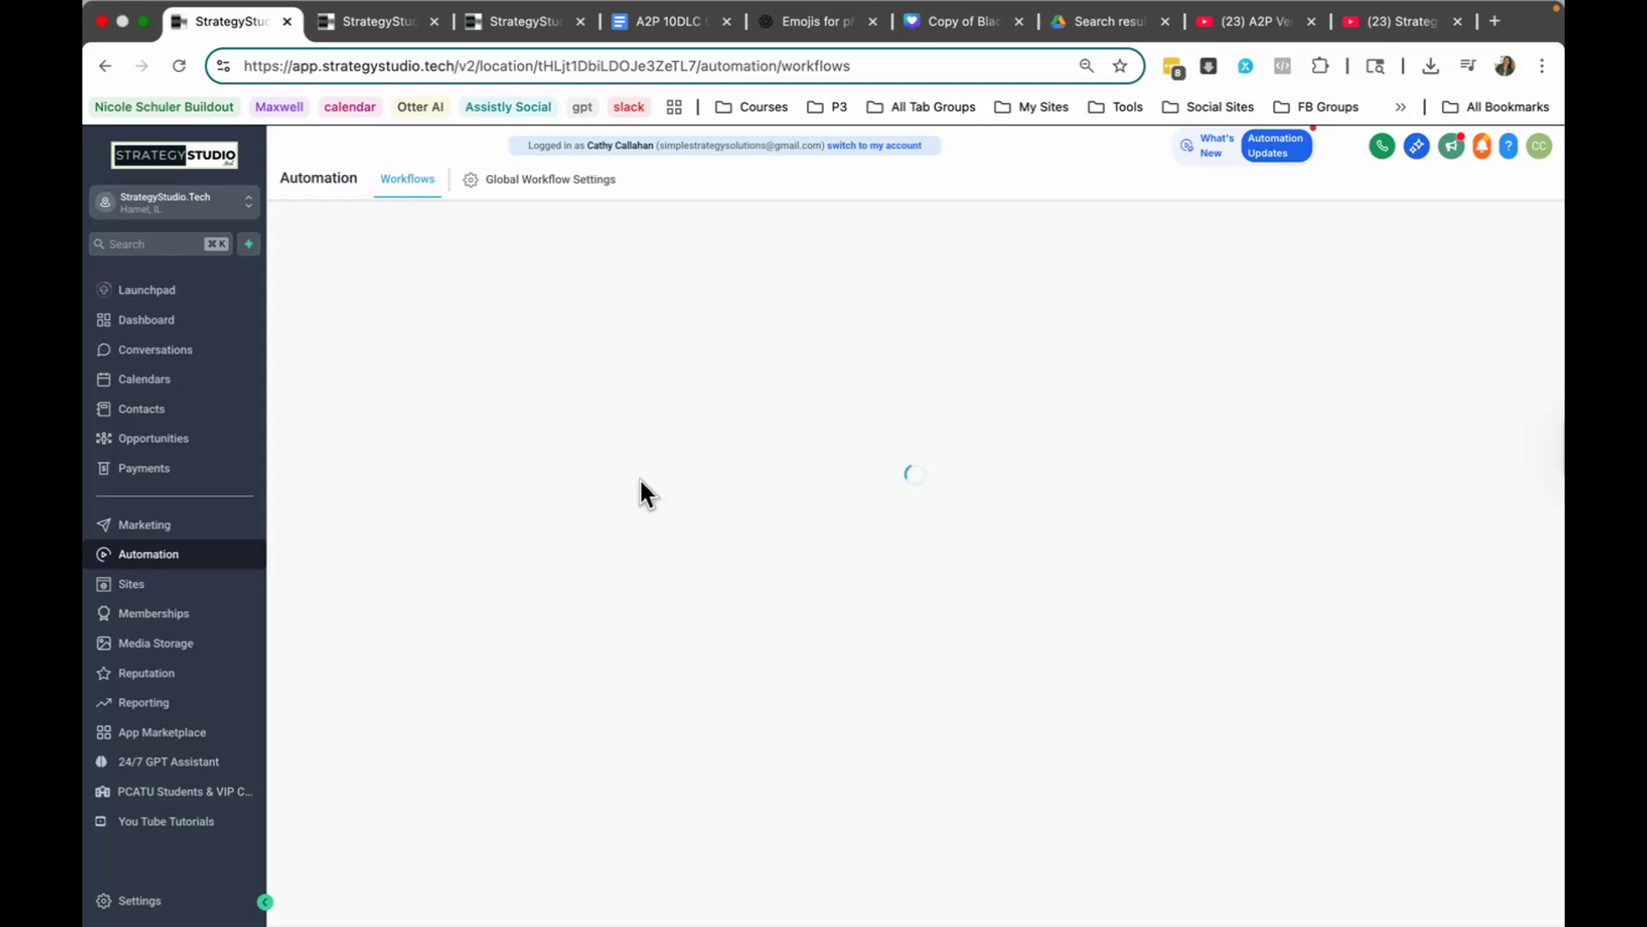
scroll(601, 524, down, 5)
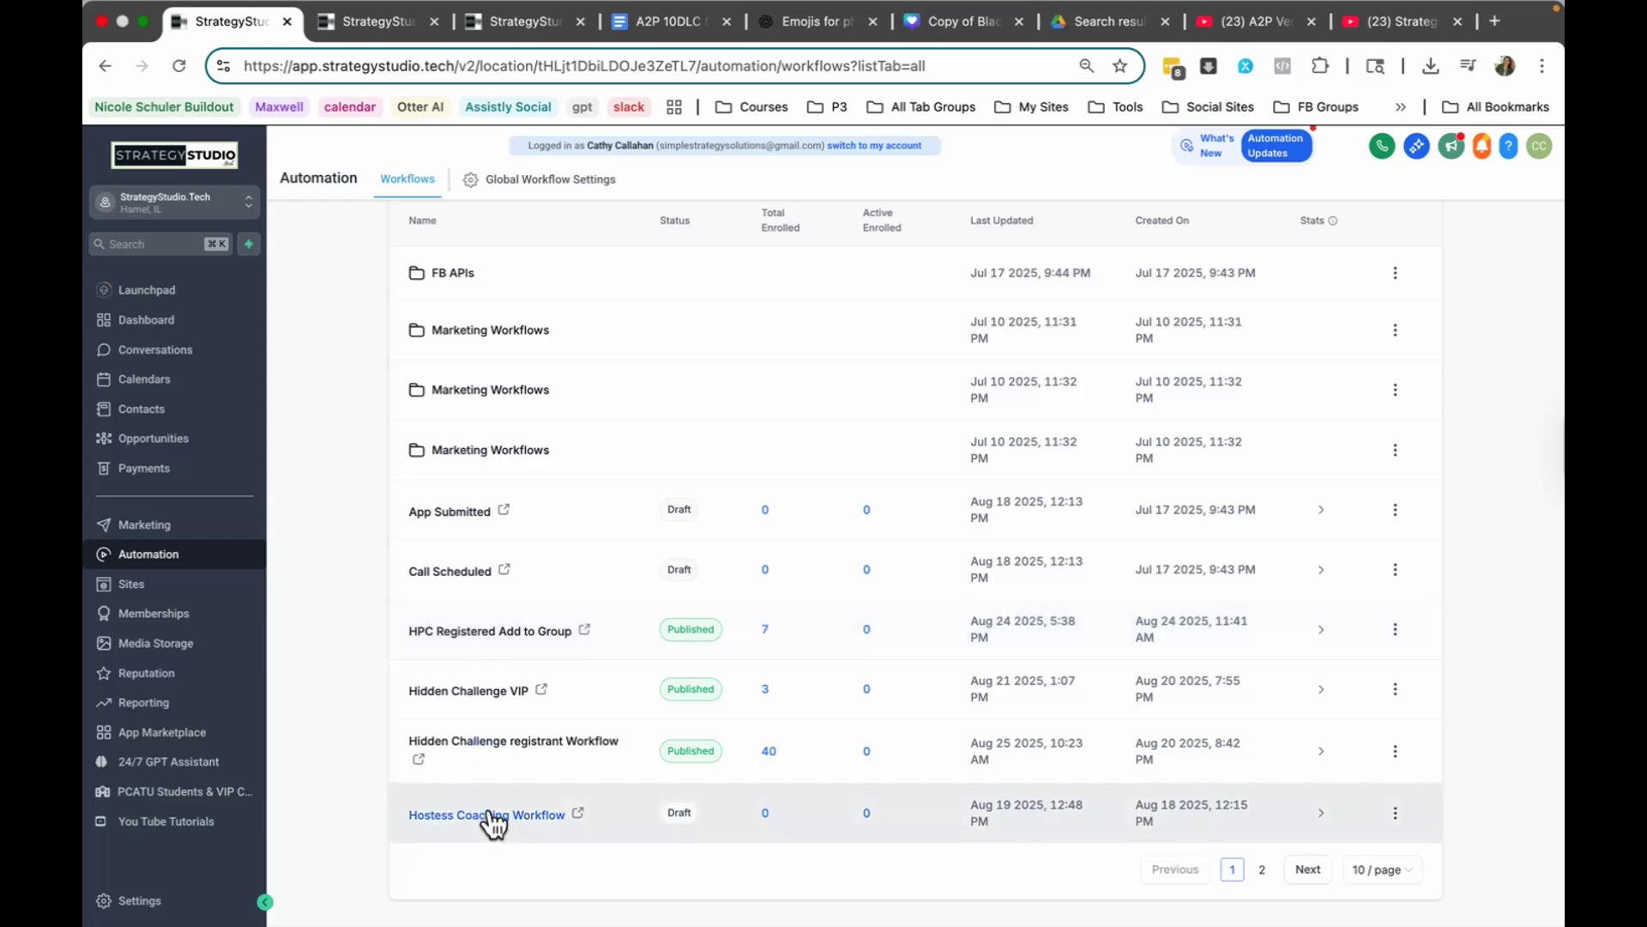
click(1262, 869)
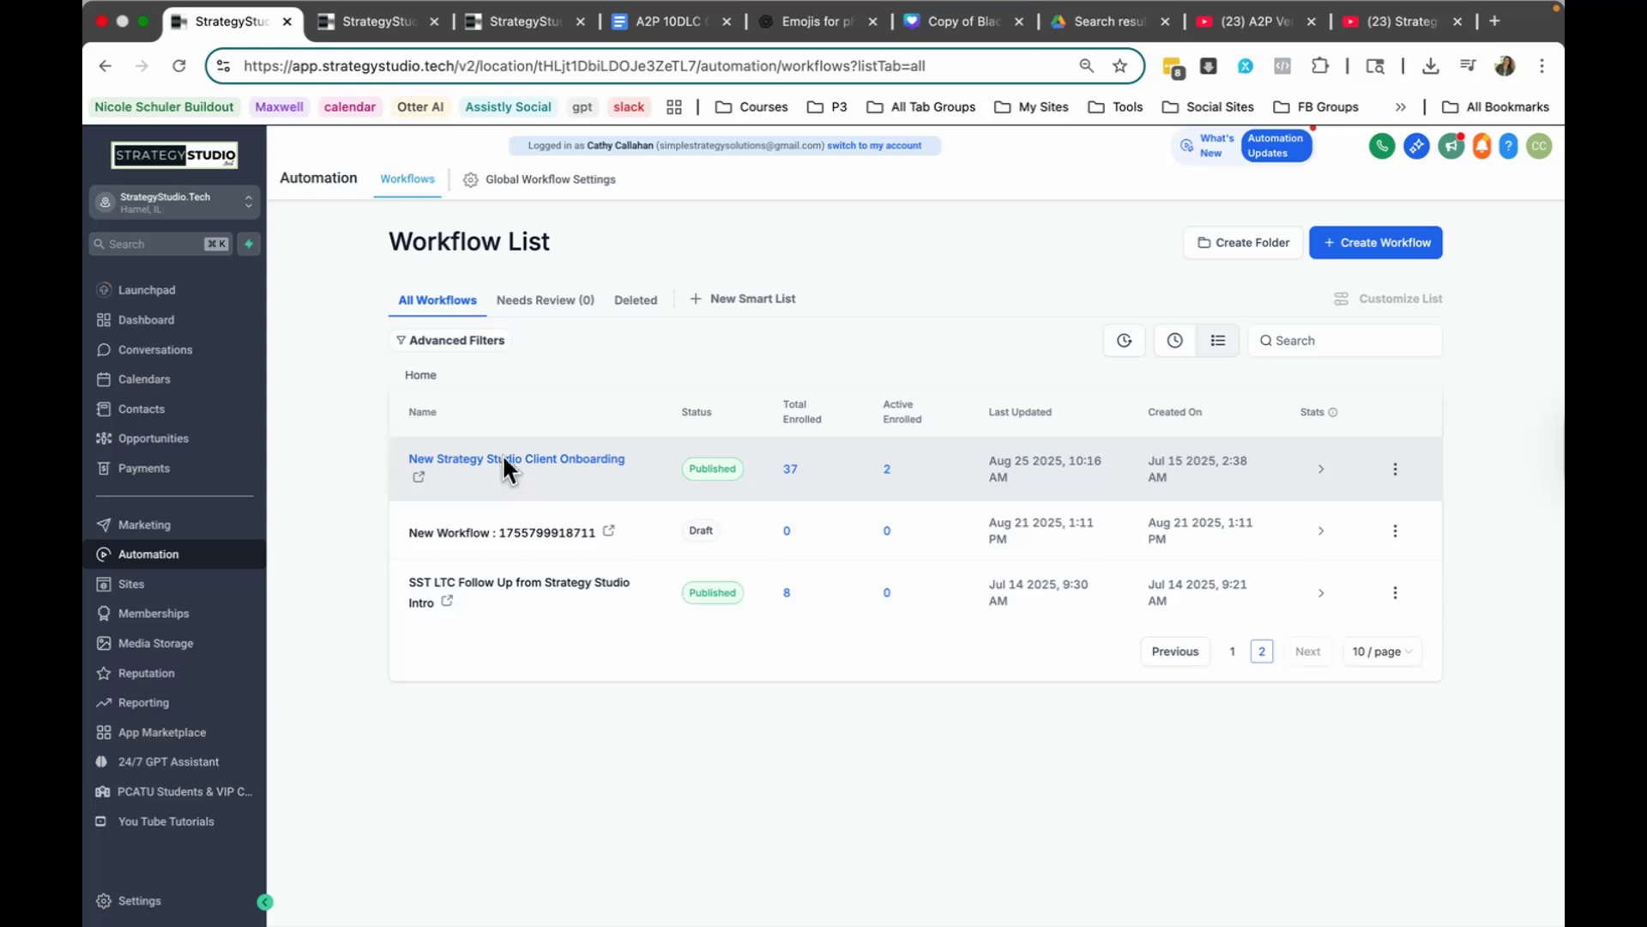
click(504, 461)
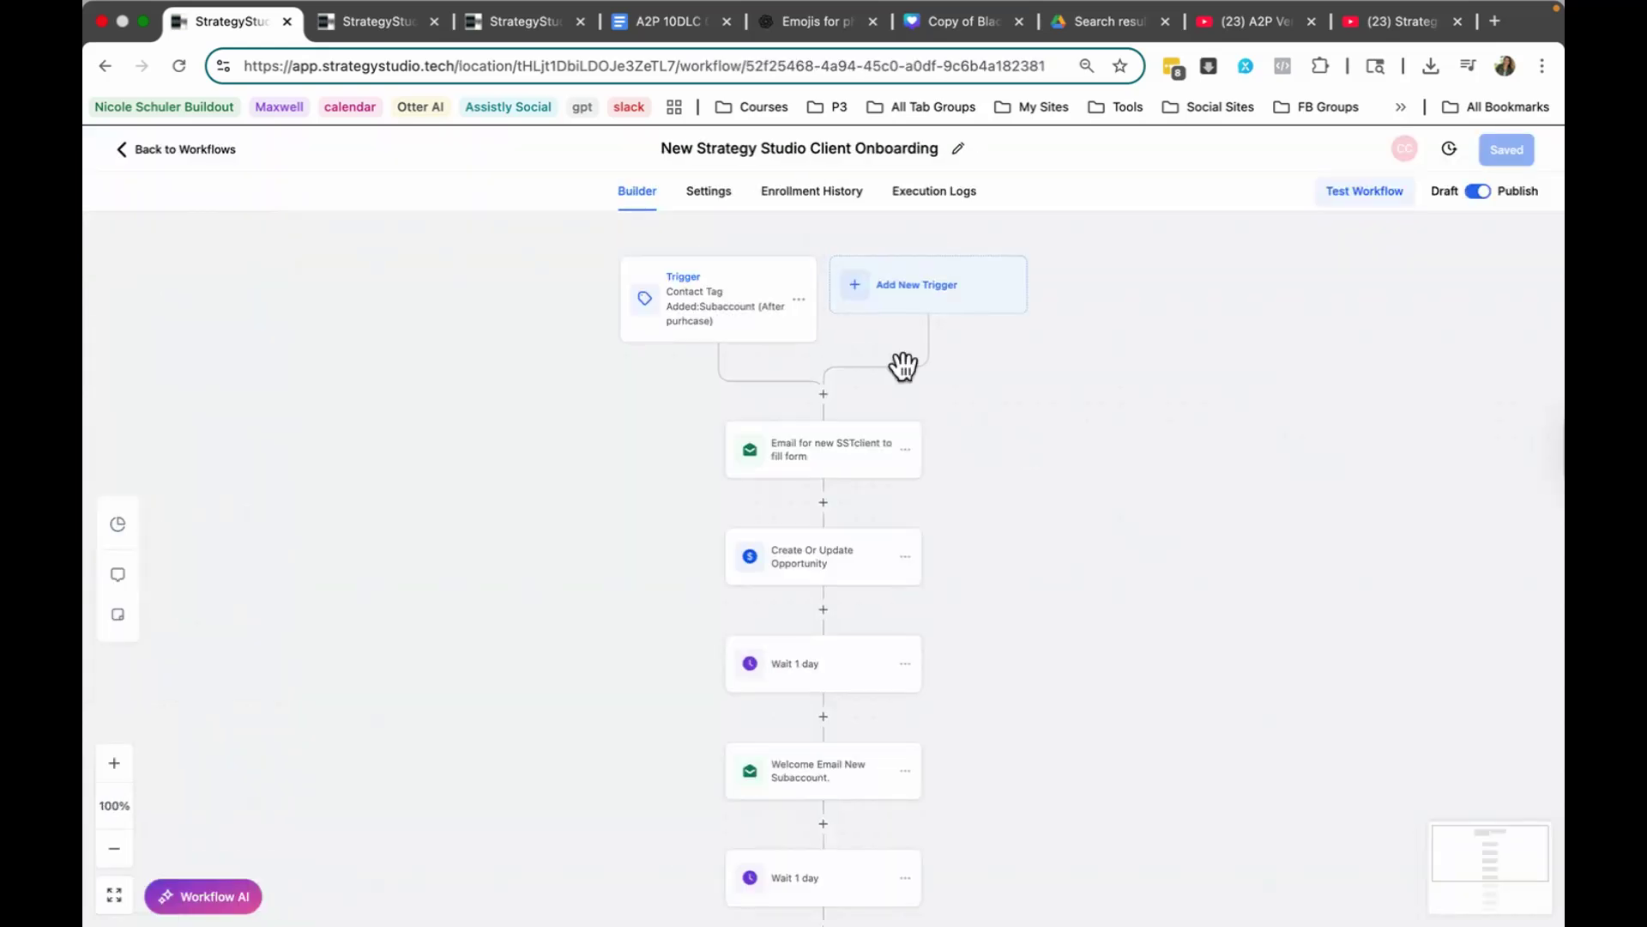
scroll(875, 732, down, 2)
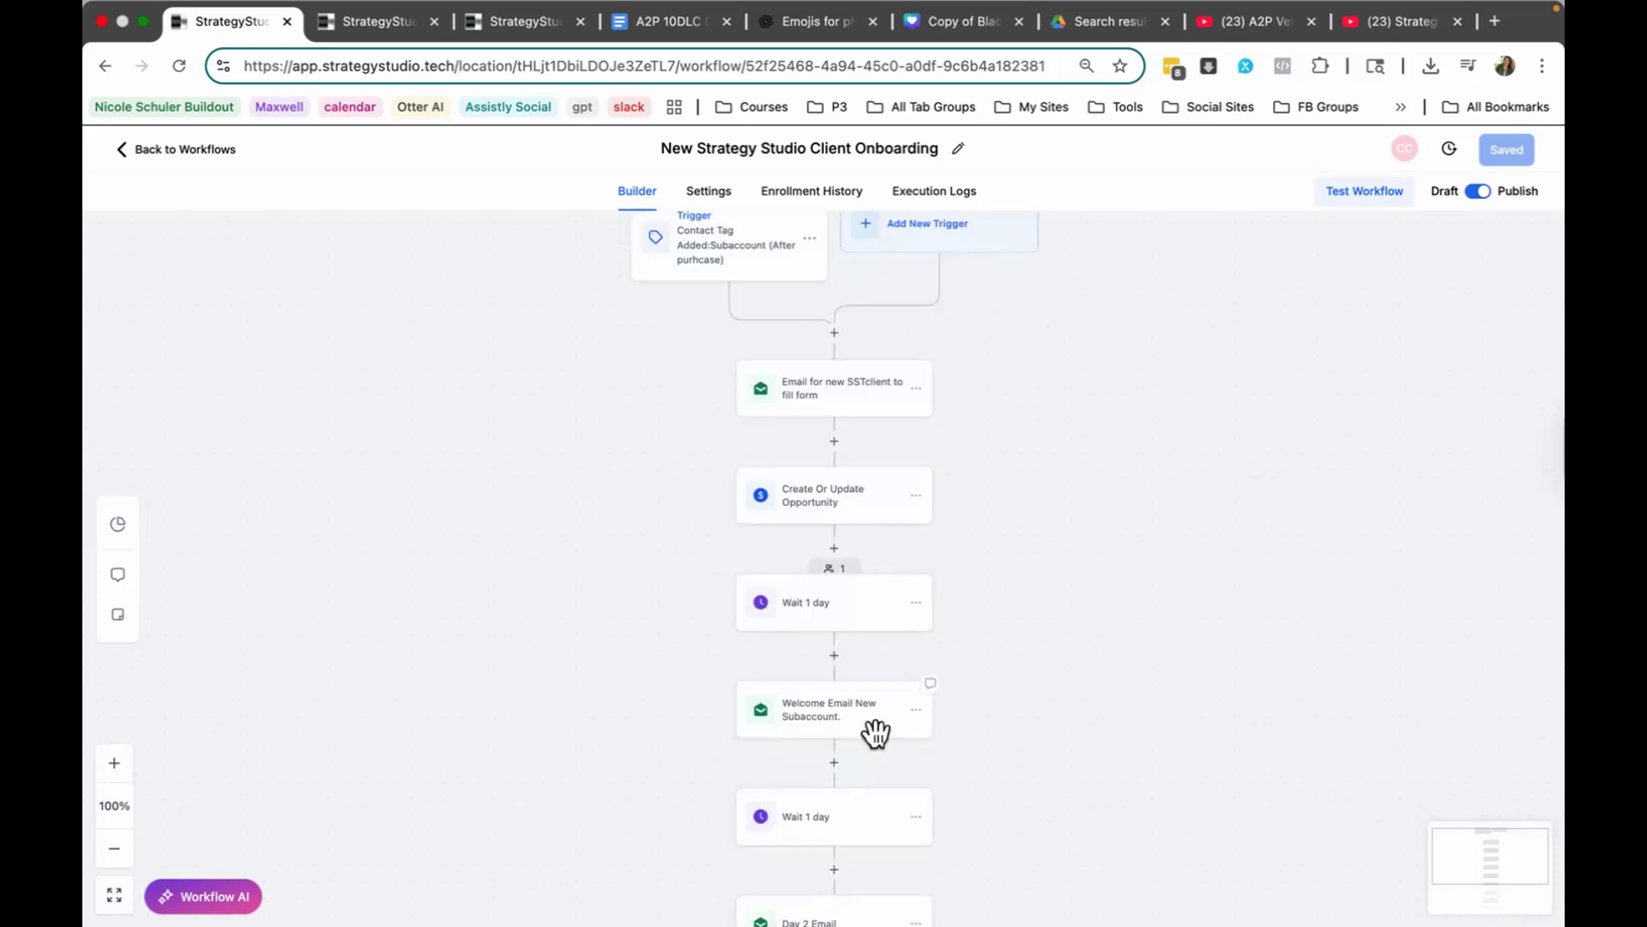
scroll(703, 254, up, 2)
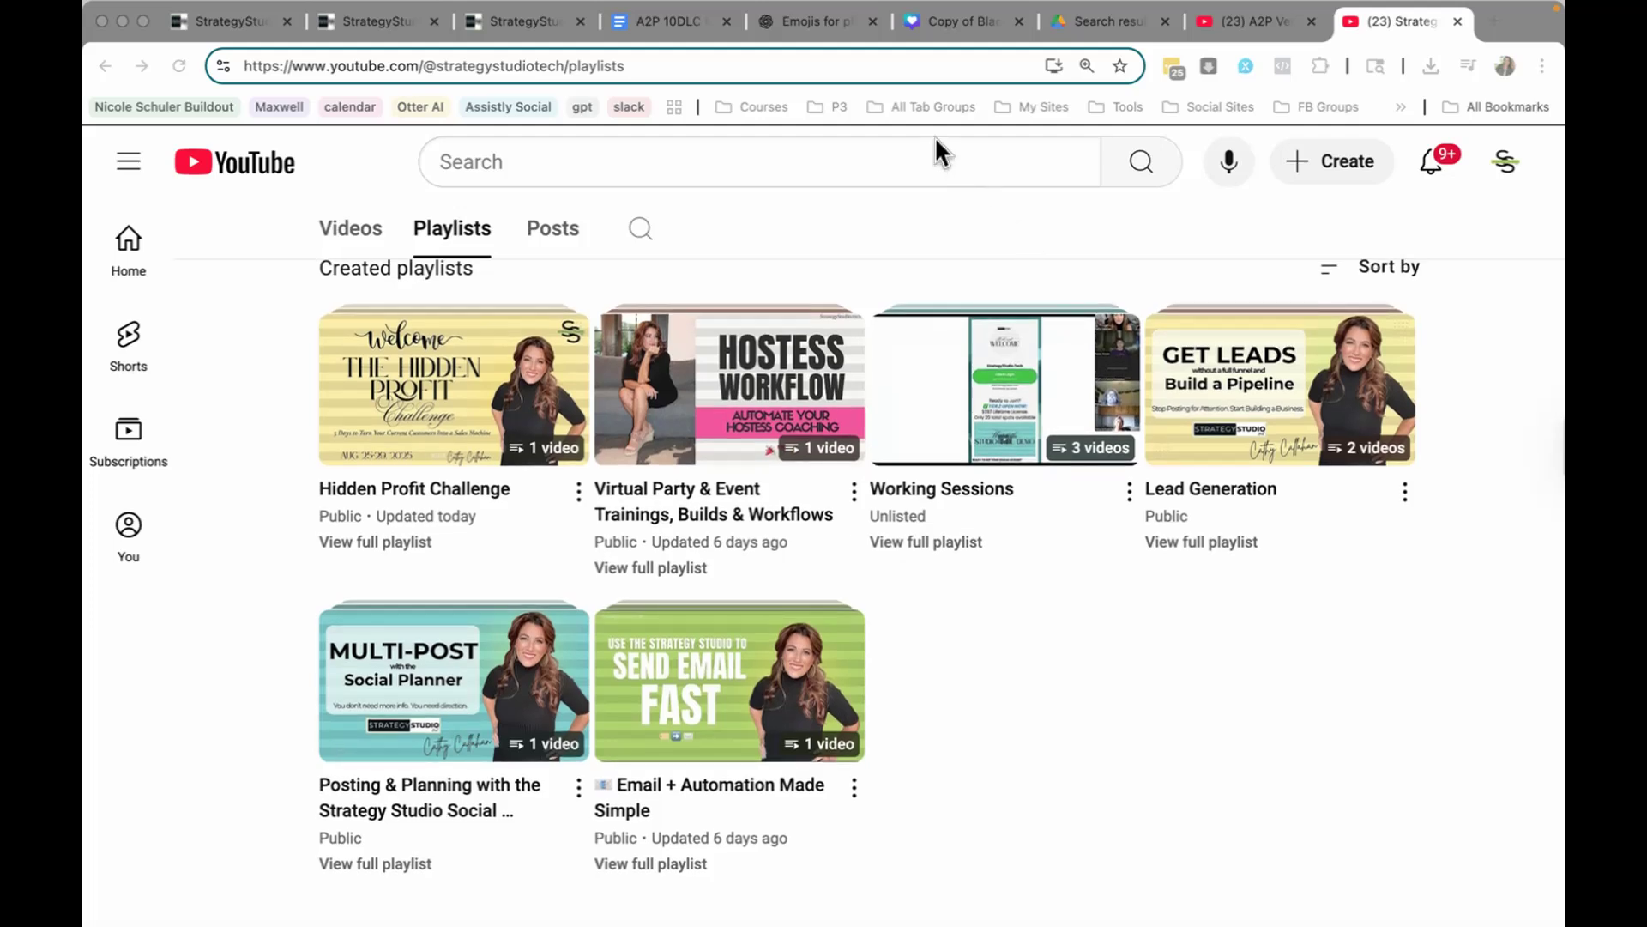
Step: Switch to the full-screen Canva presentation with the welcome slide
key(ctrl+Right)
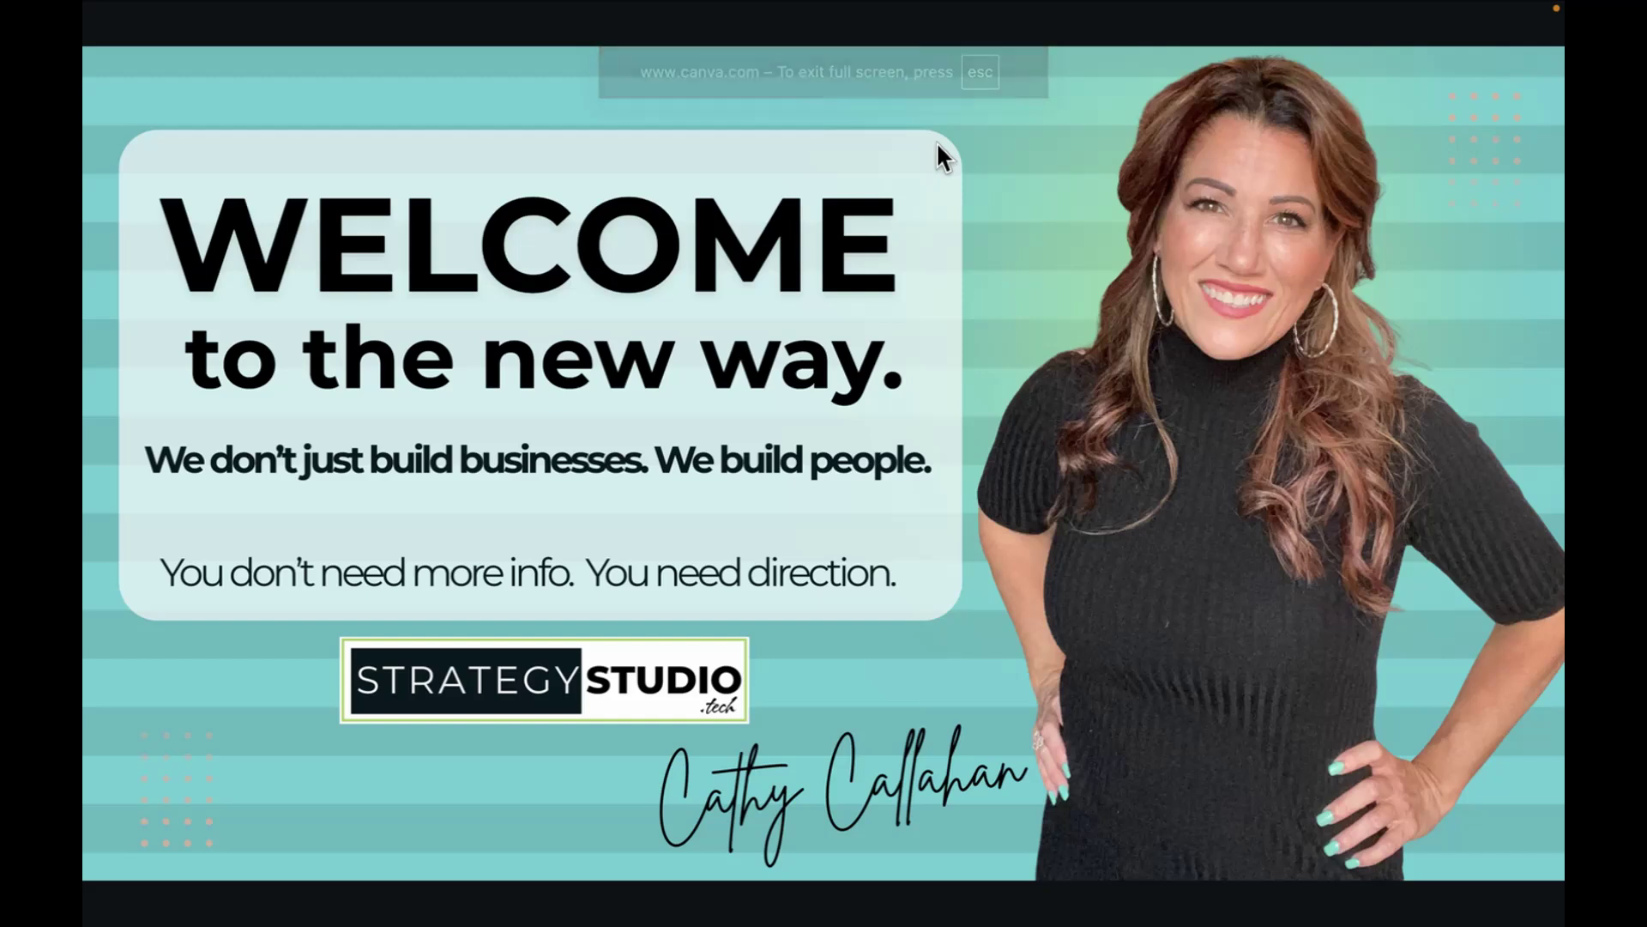